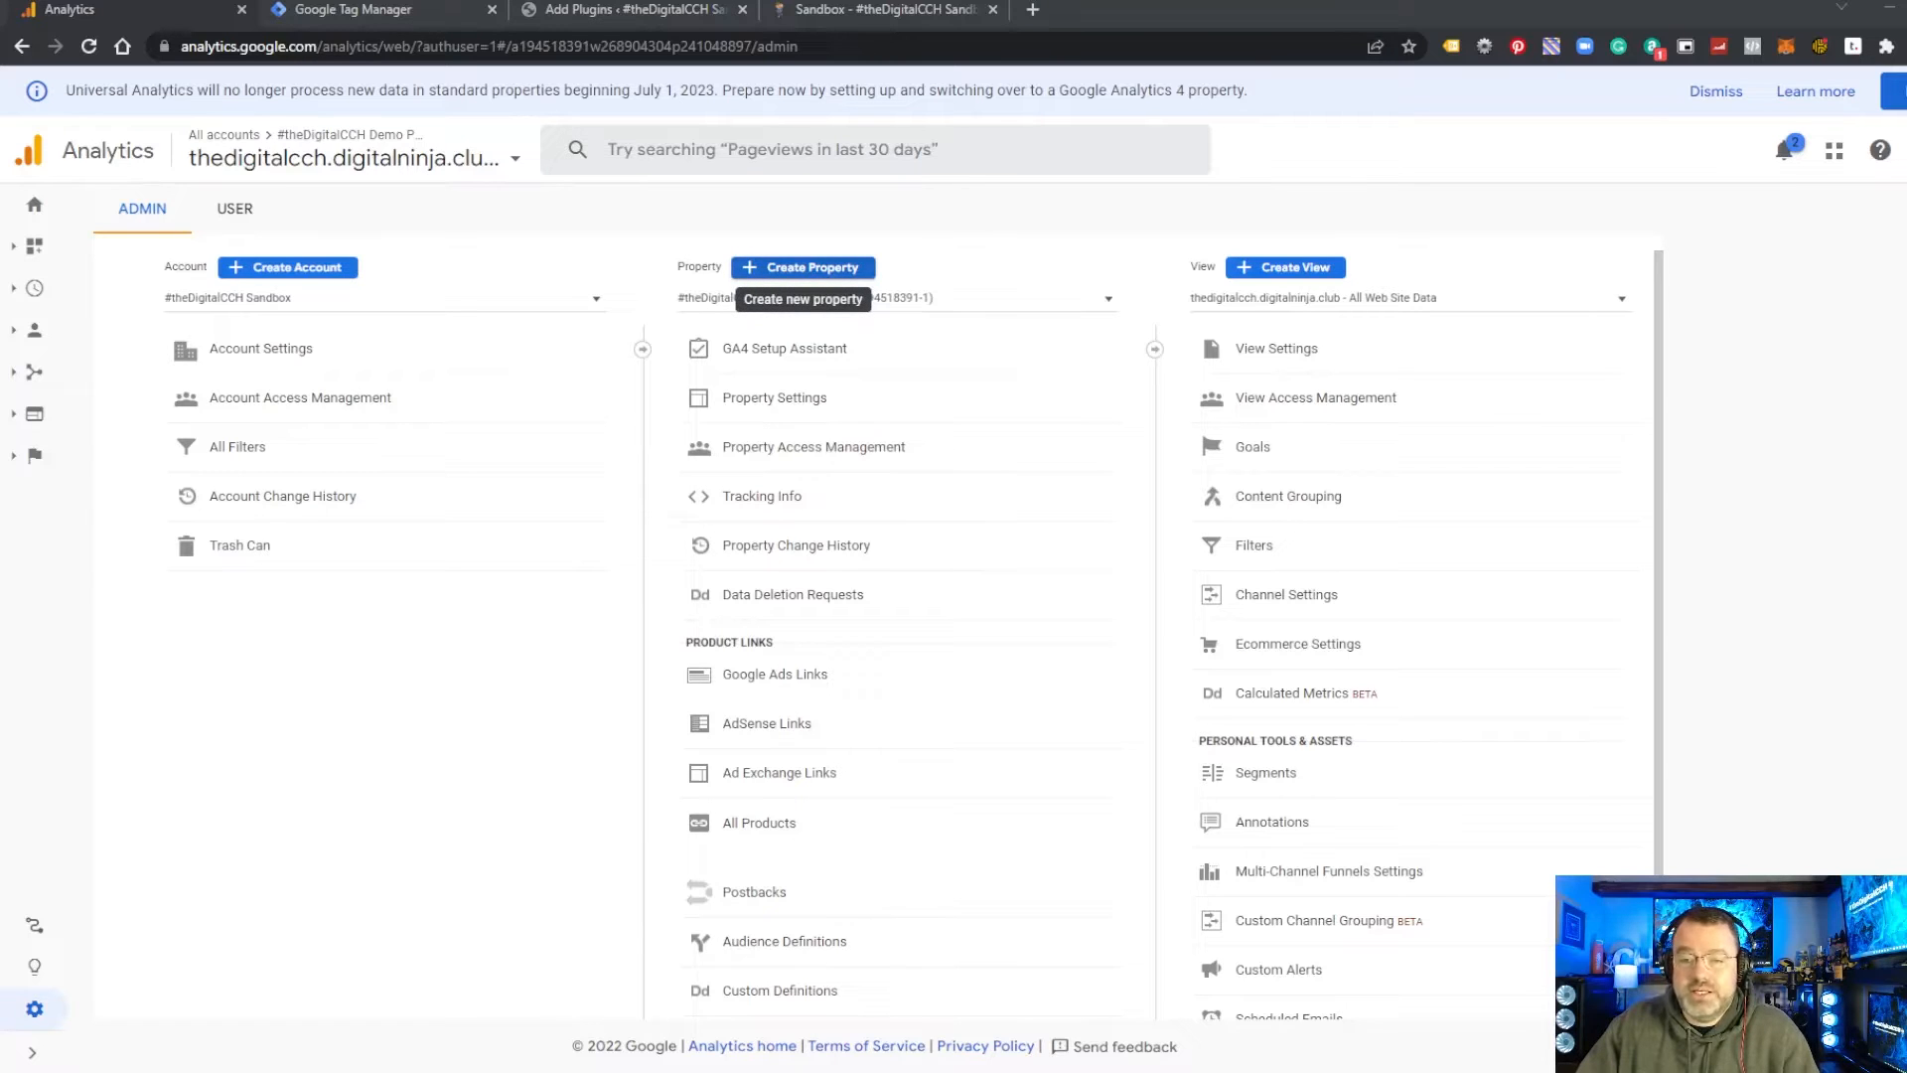
Step: Start a new property named Test Name with the reporting time zone set to Chicago Time
click(797, 266)
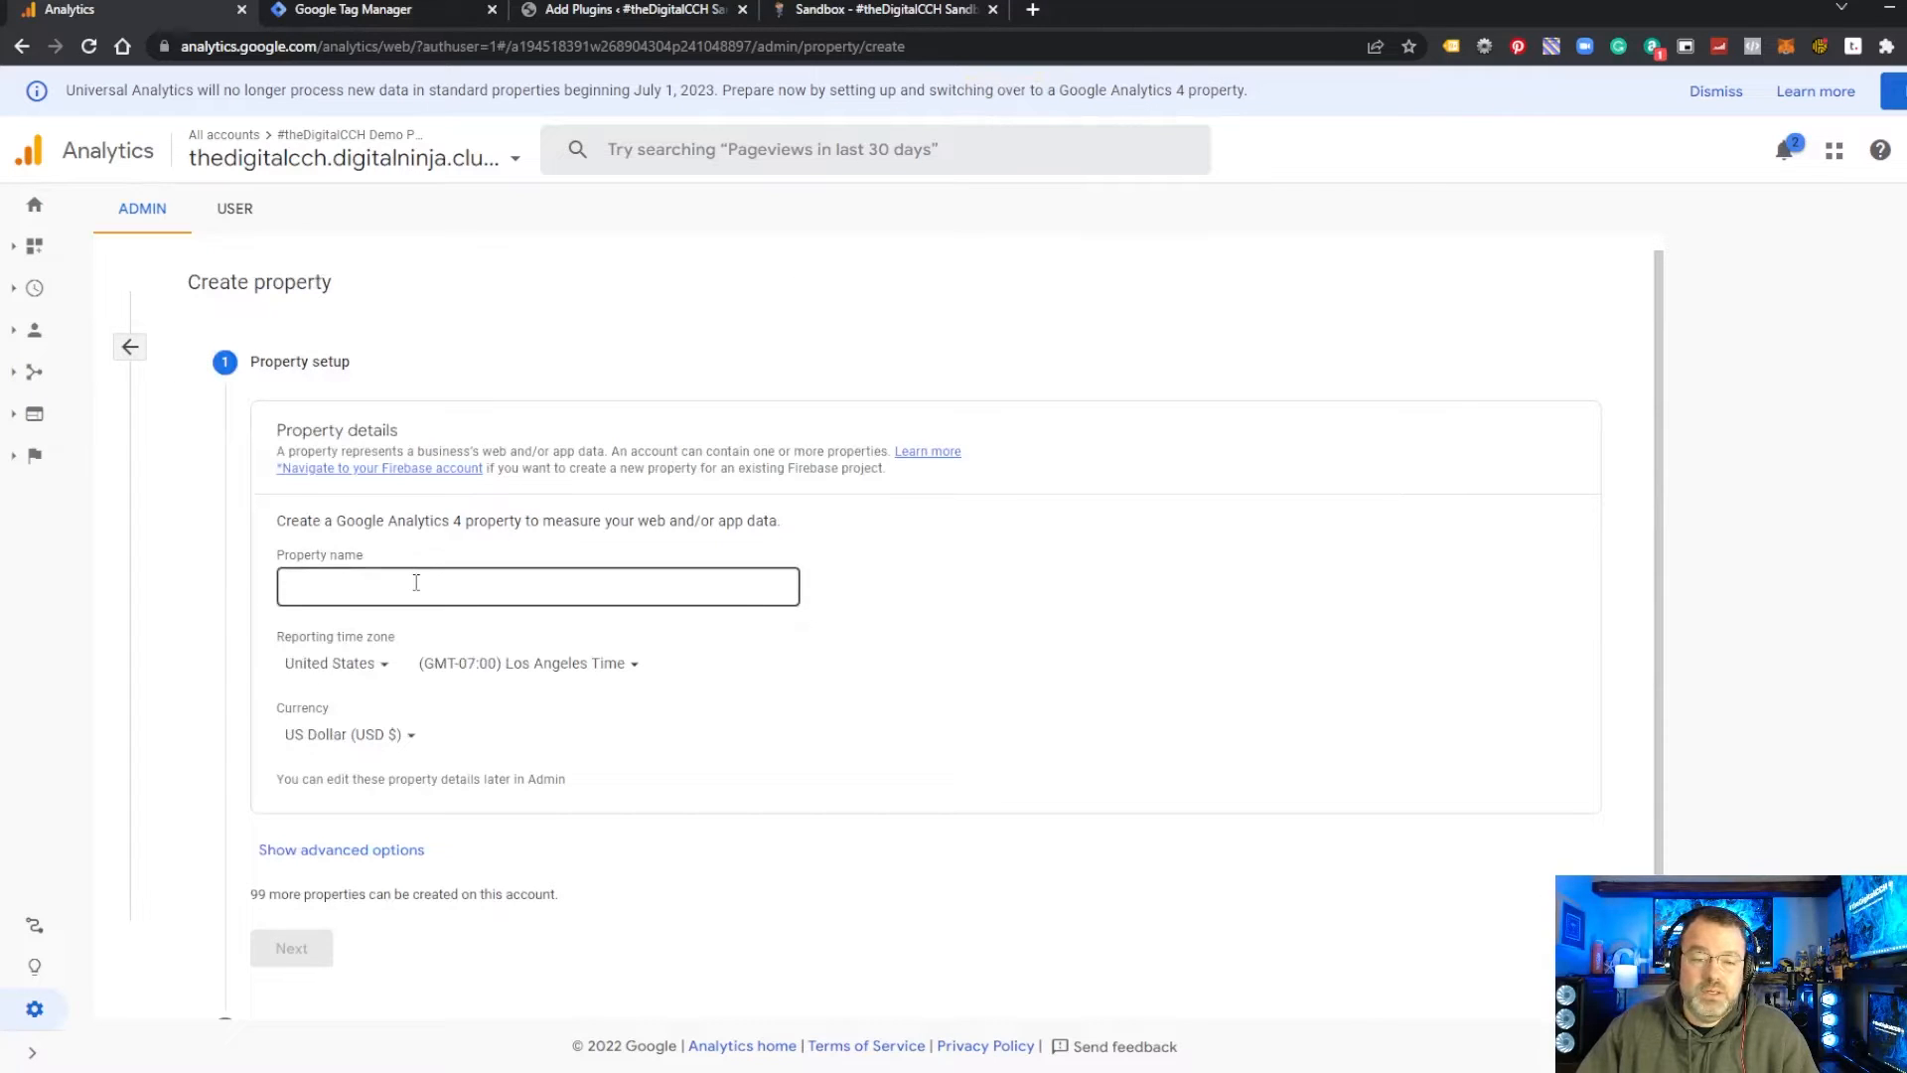
text(Test Name)
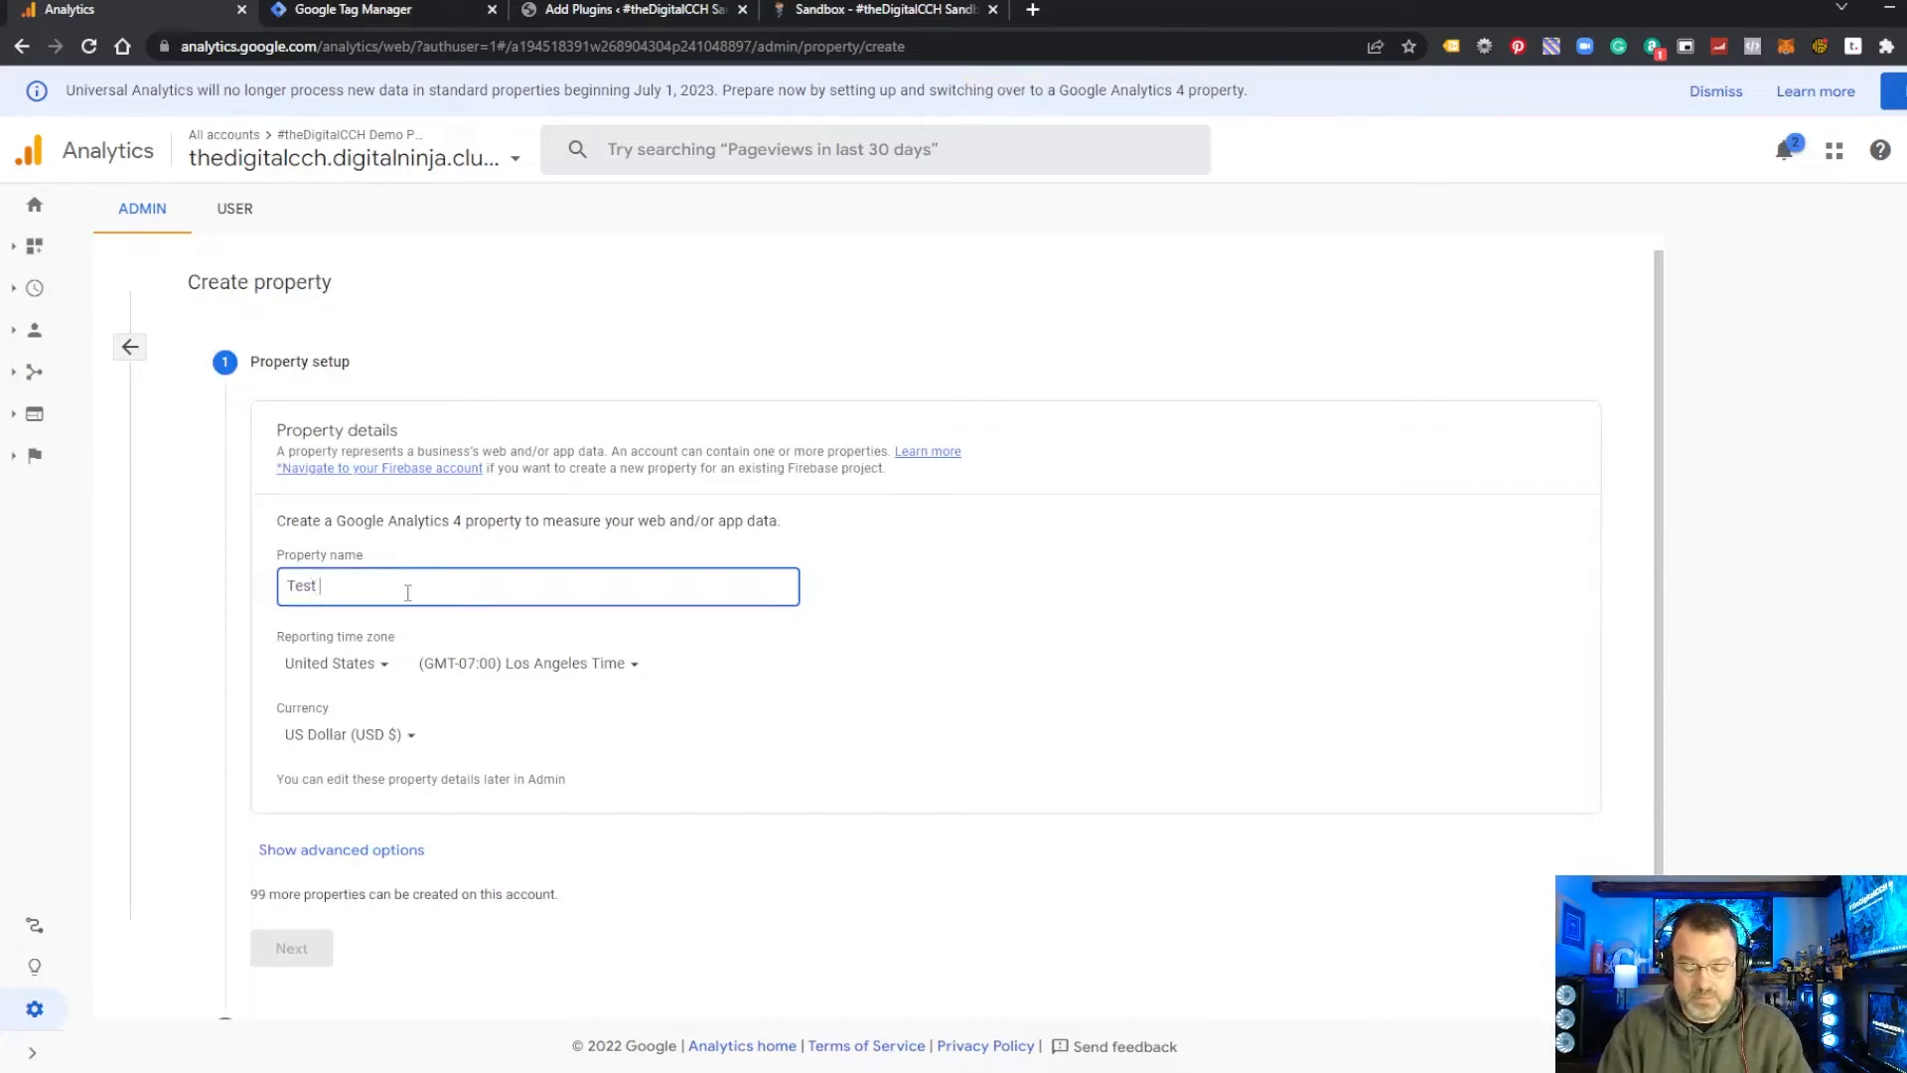
click(545, 663)
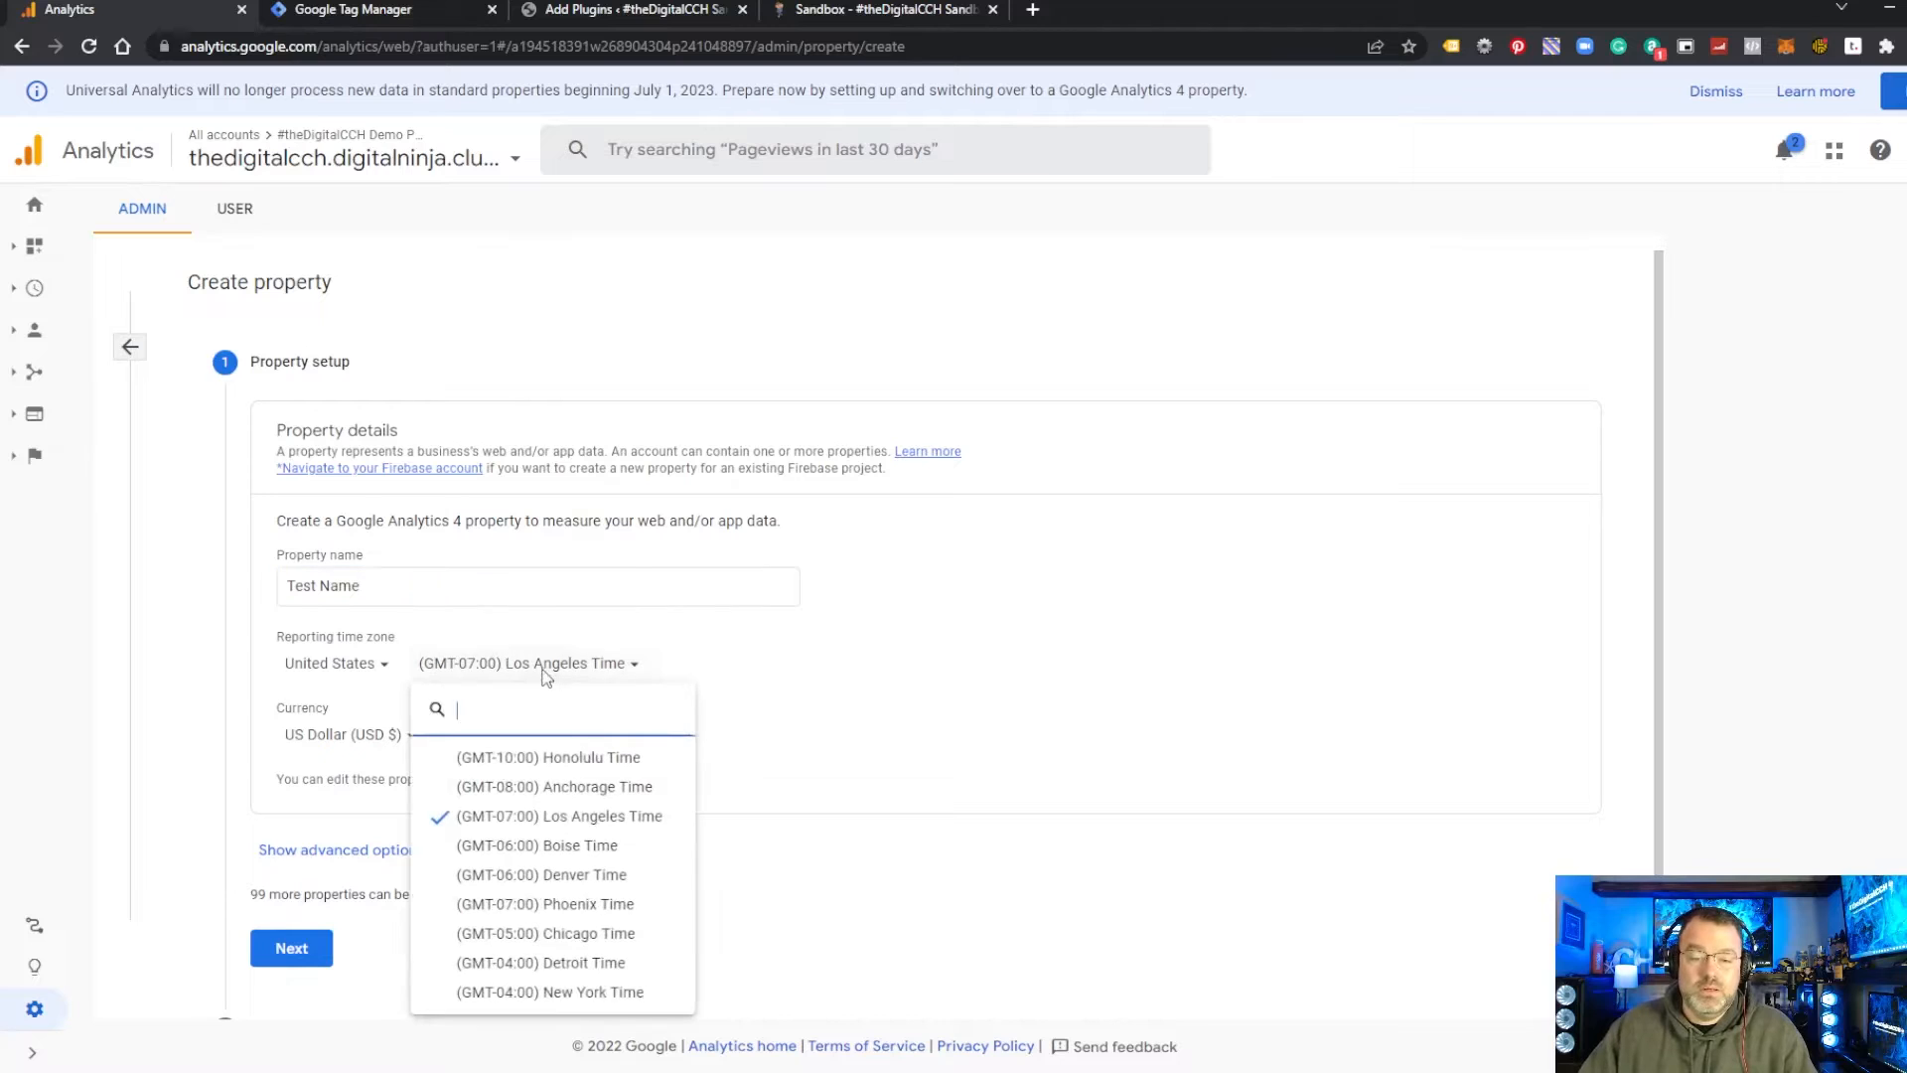
click(549, 934)
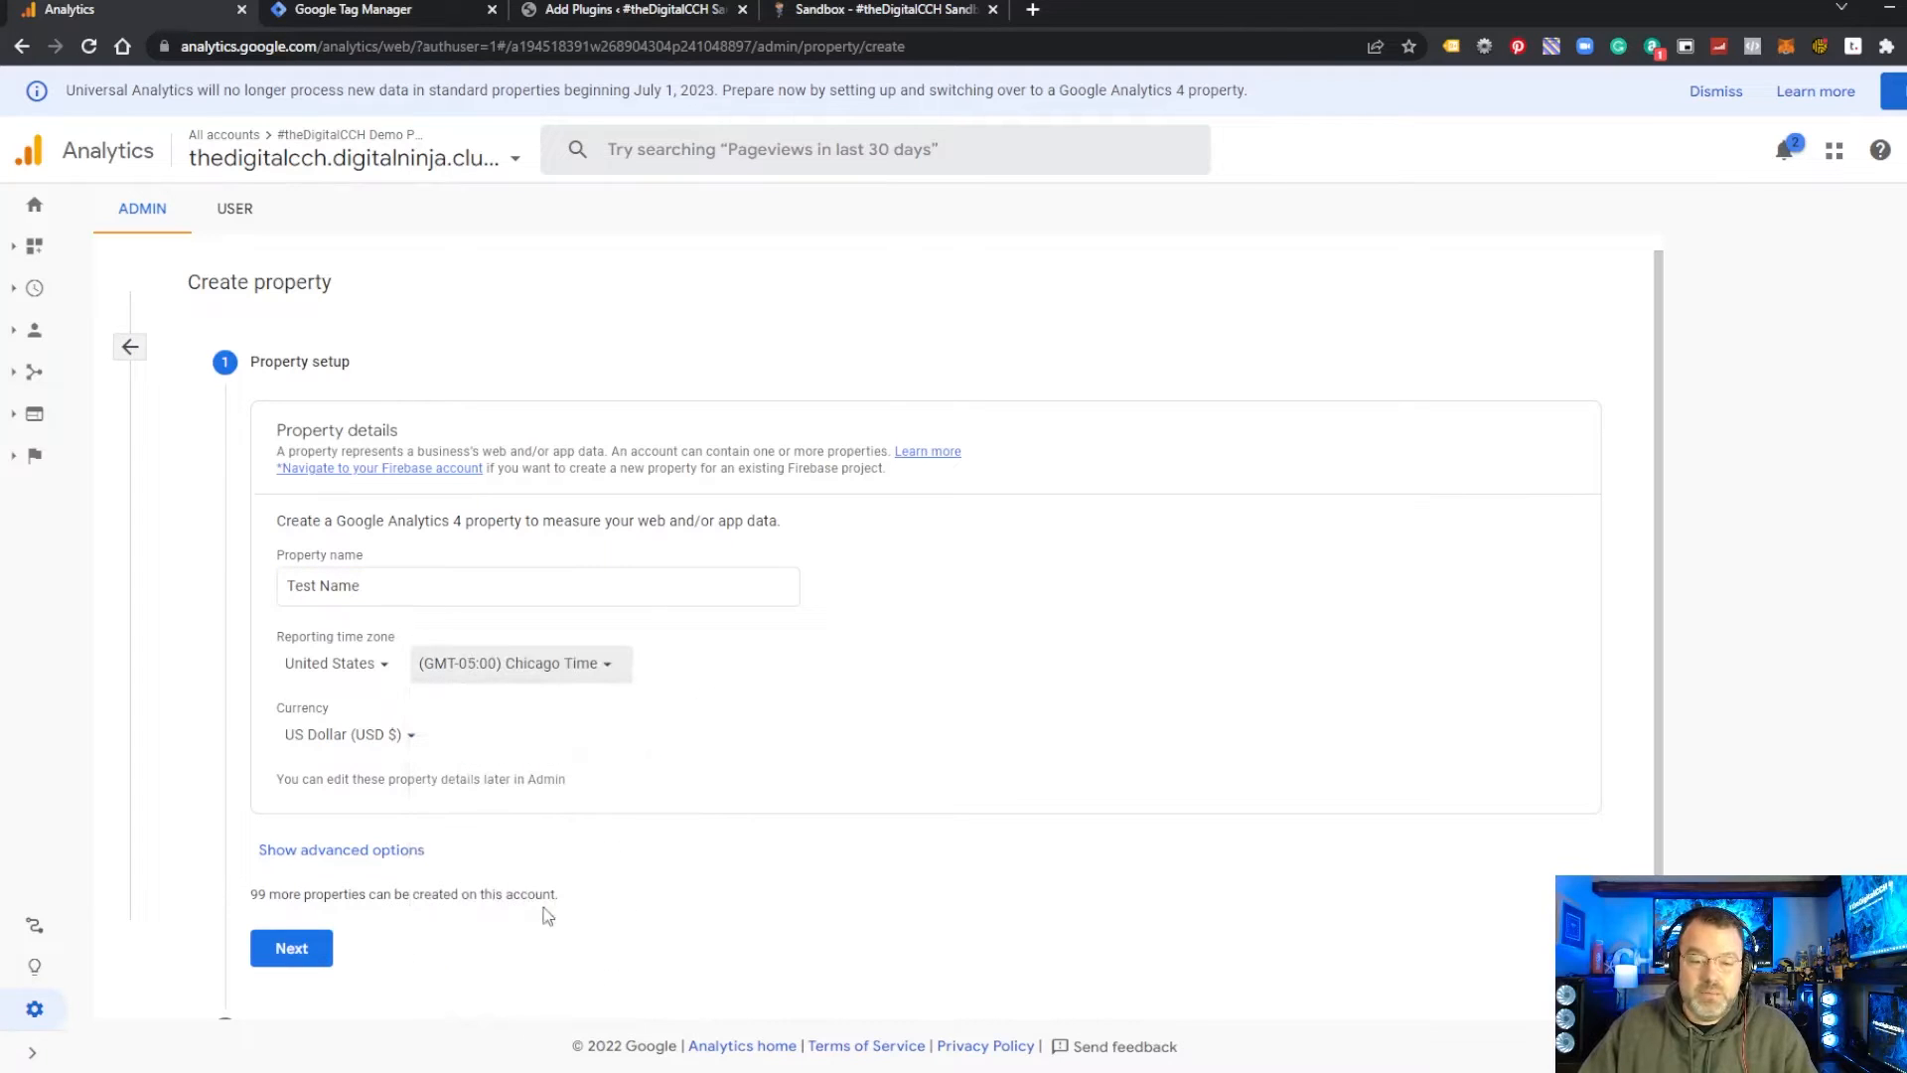
scroll(447, 715, down, 1)
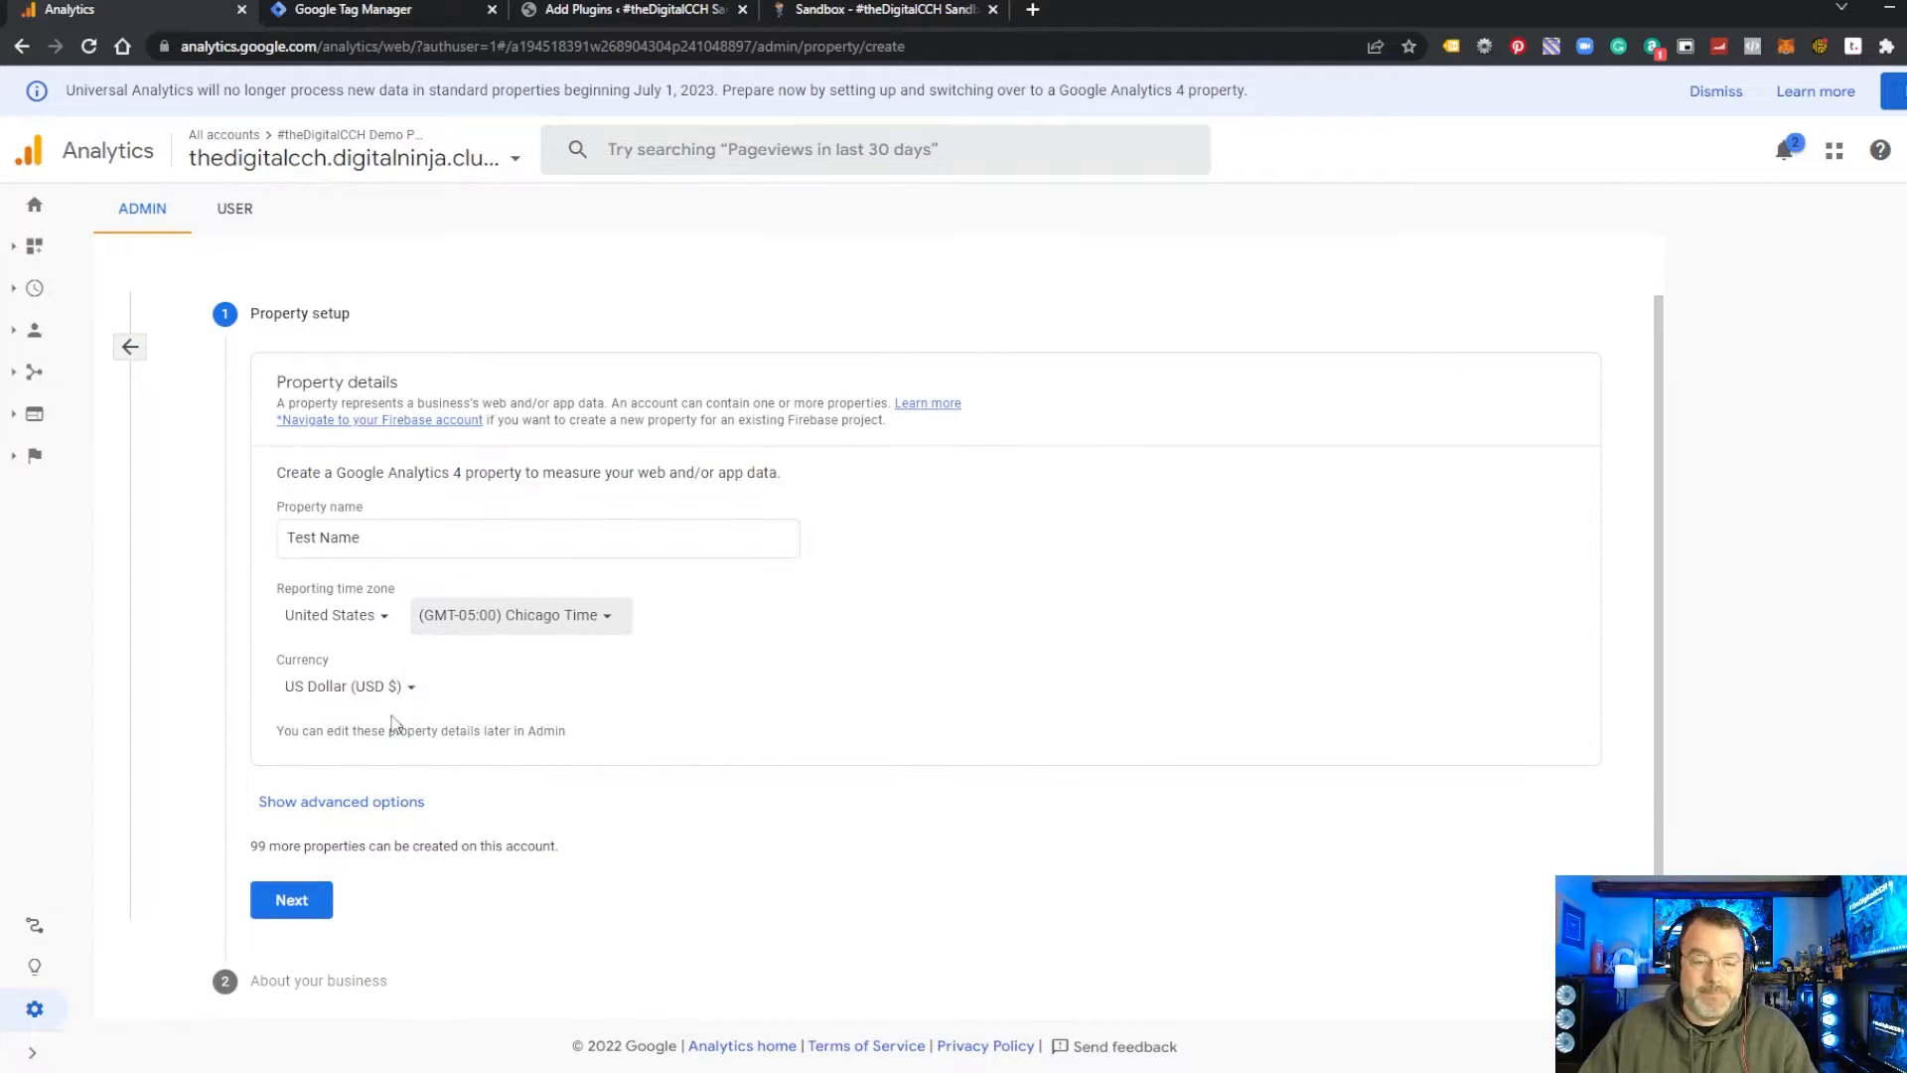
Step: In the advanced options, choose to create a Universal Analytics property only for website URL test.com and continue to the business information
click(375, 805)
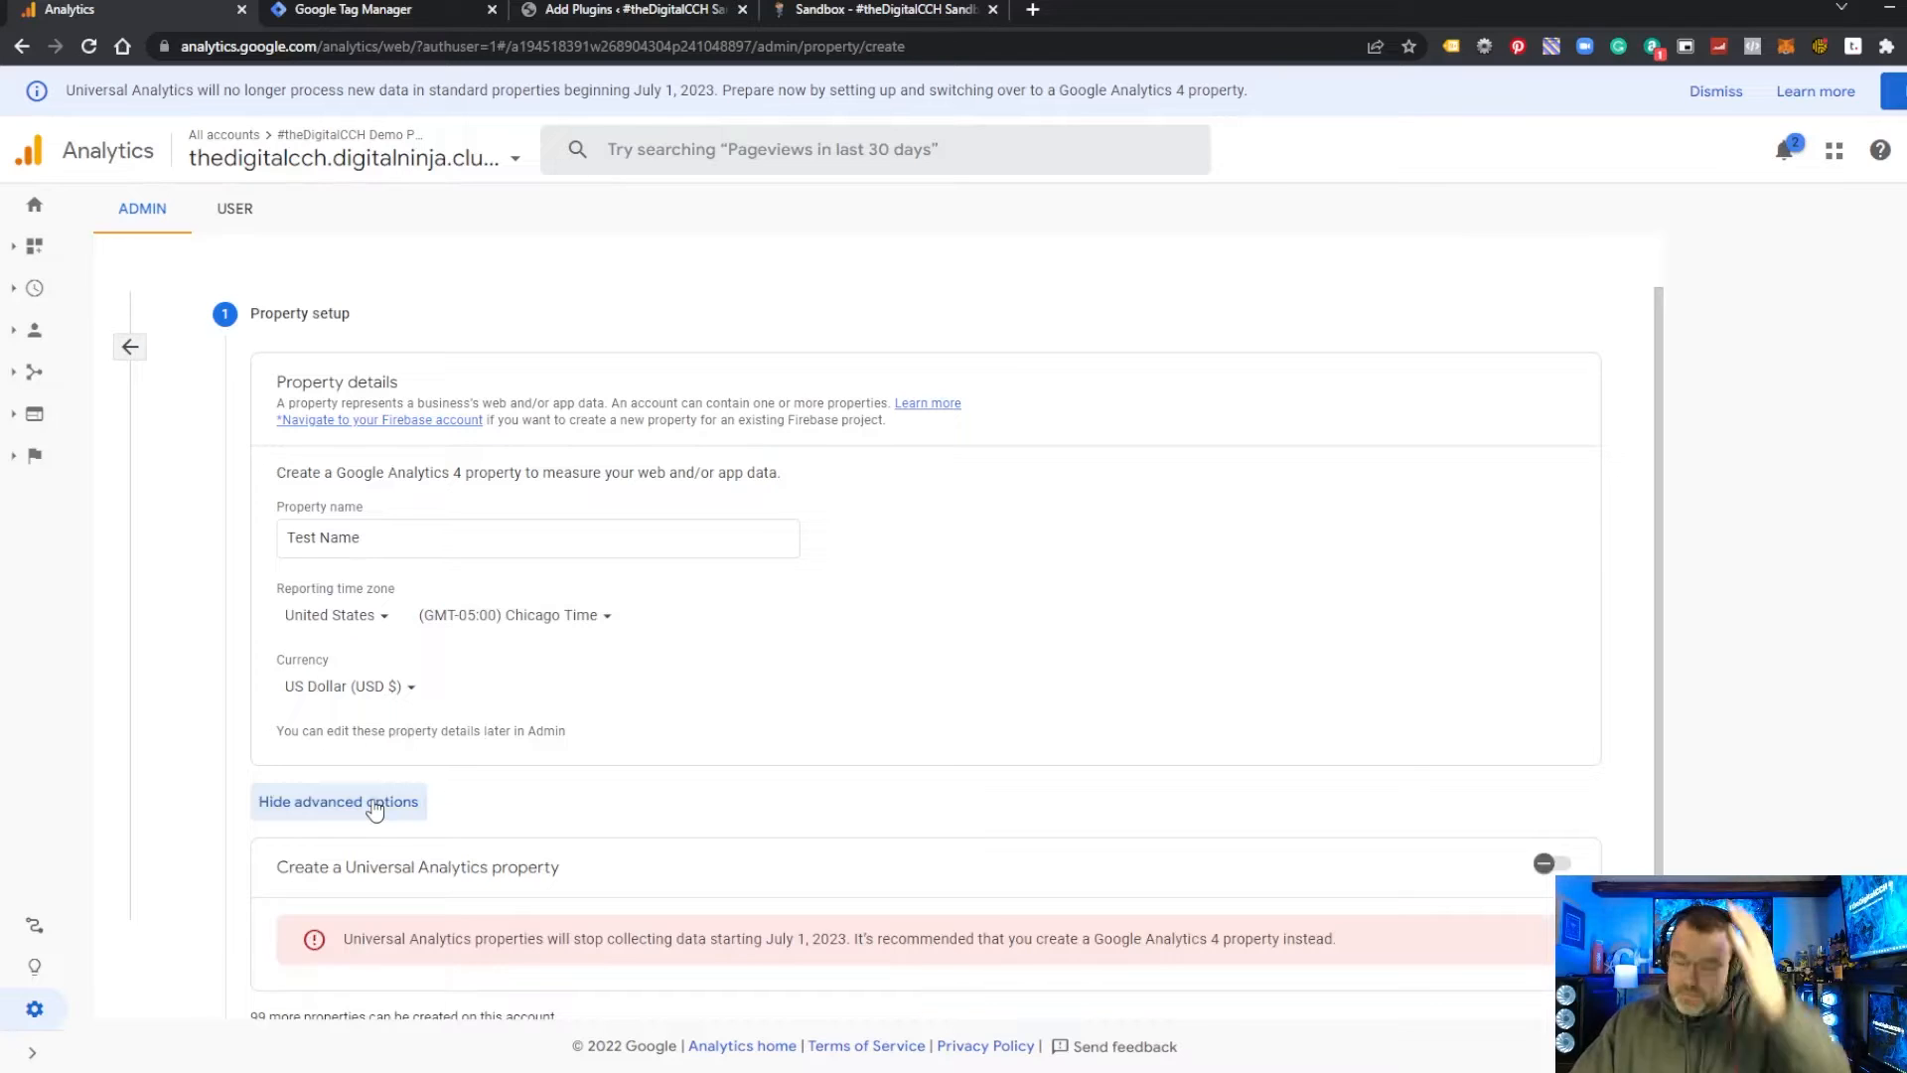
scroll(1641, 624, down, 2)
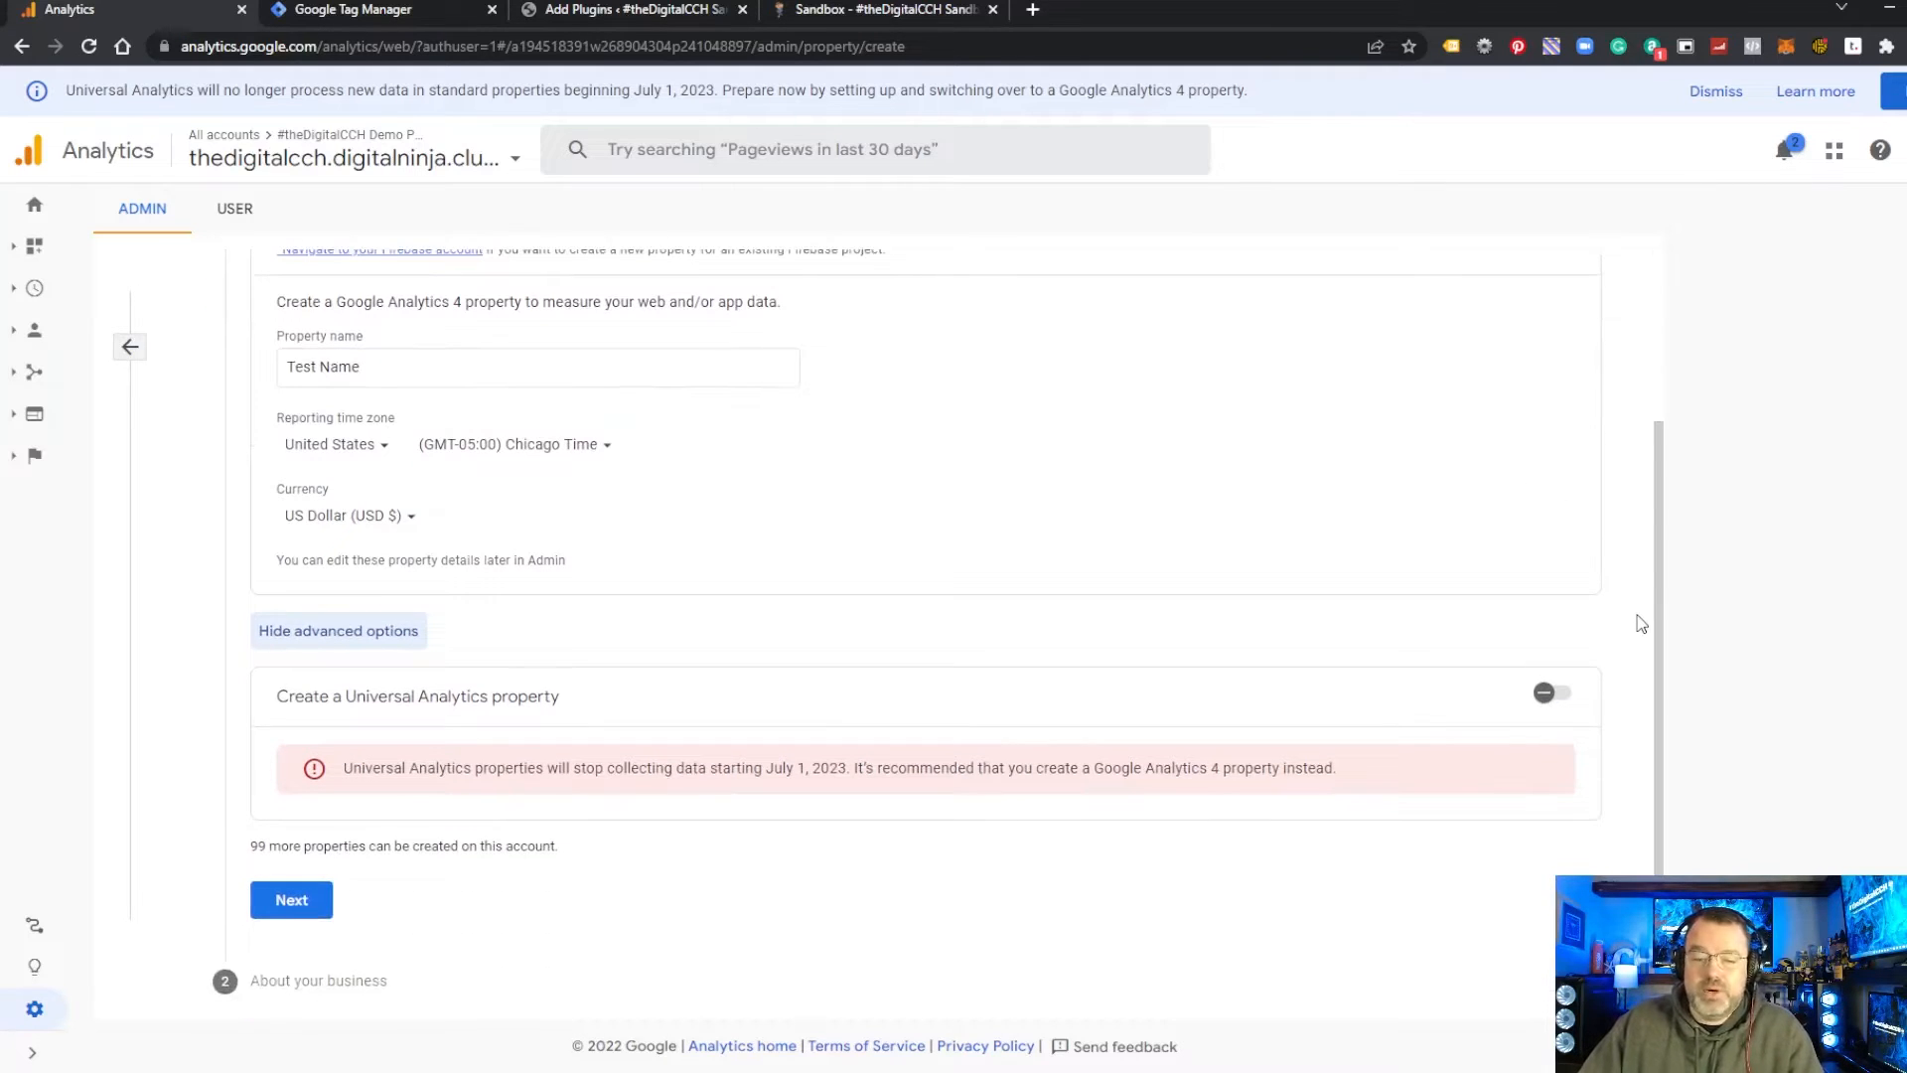
click(1562, 703)
scroll(1136, 656, down, 3)
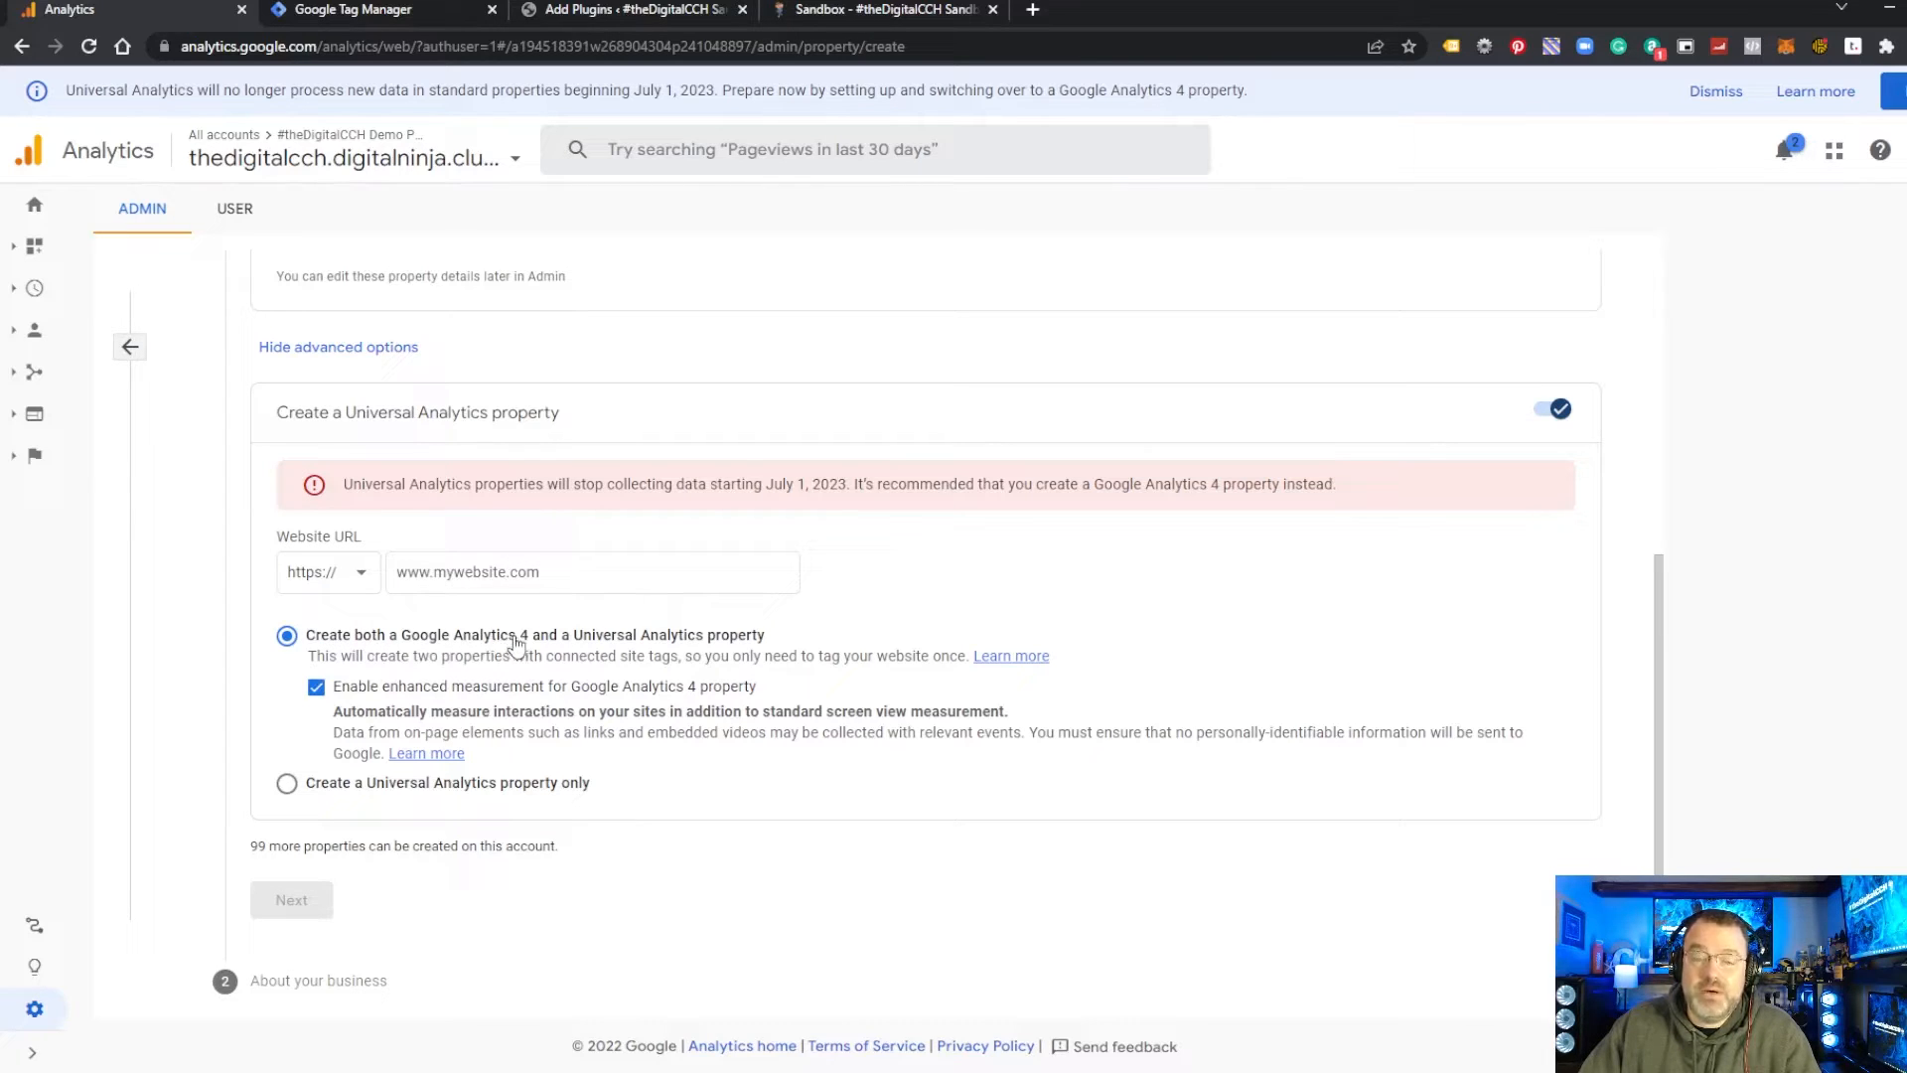
click(287, 787)
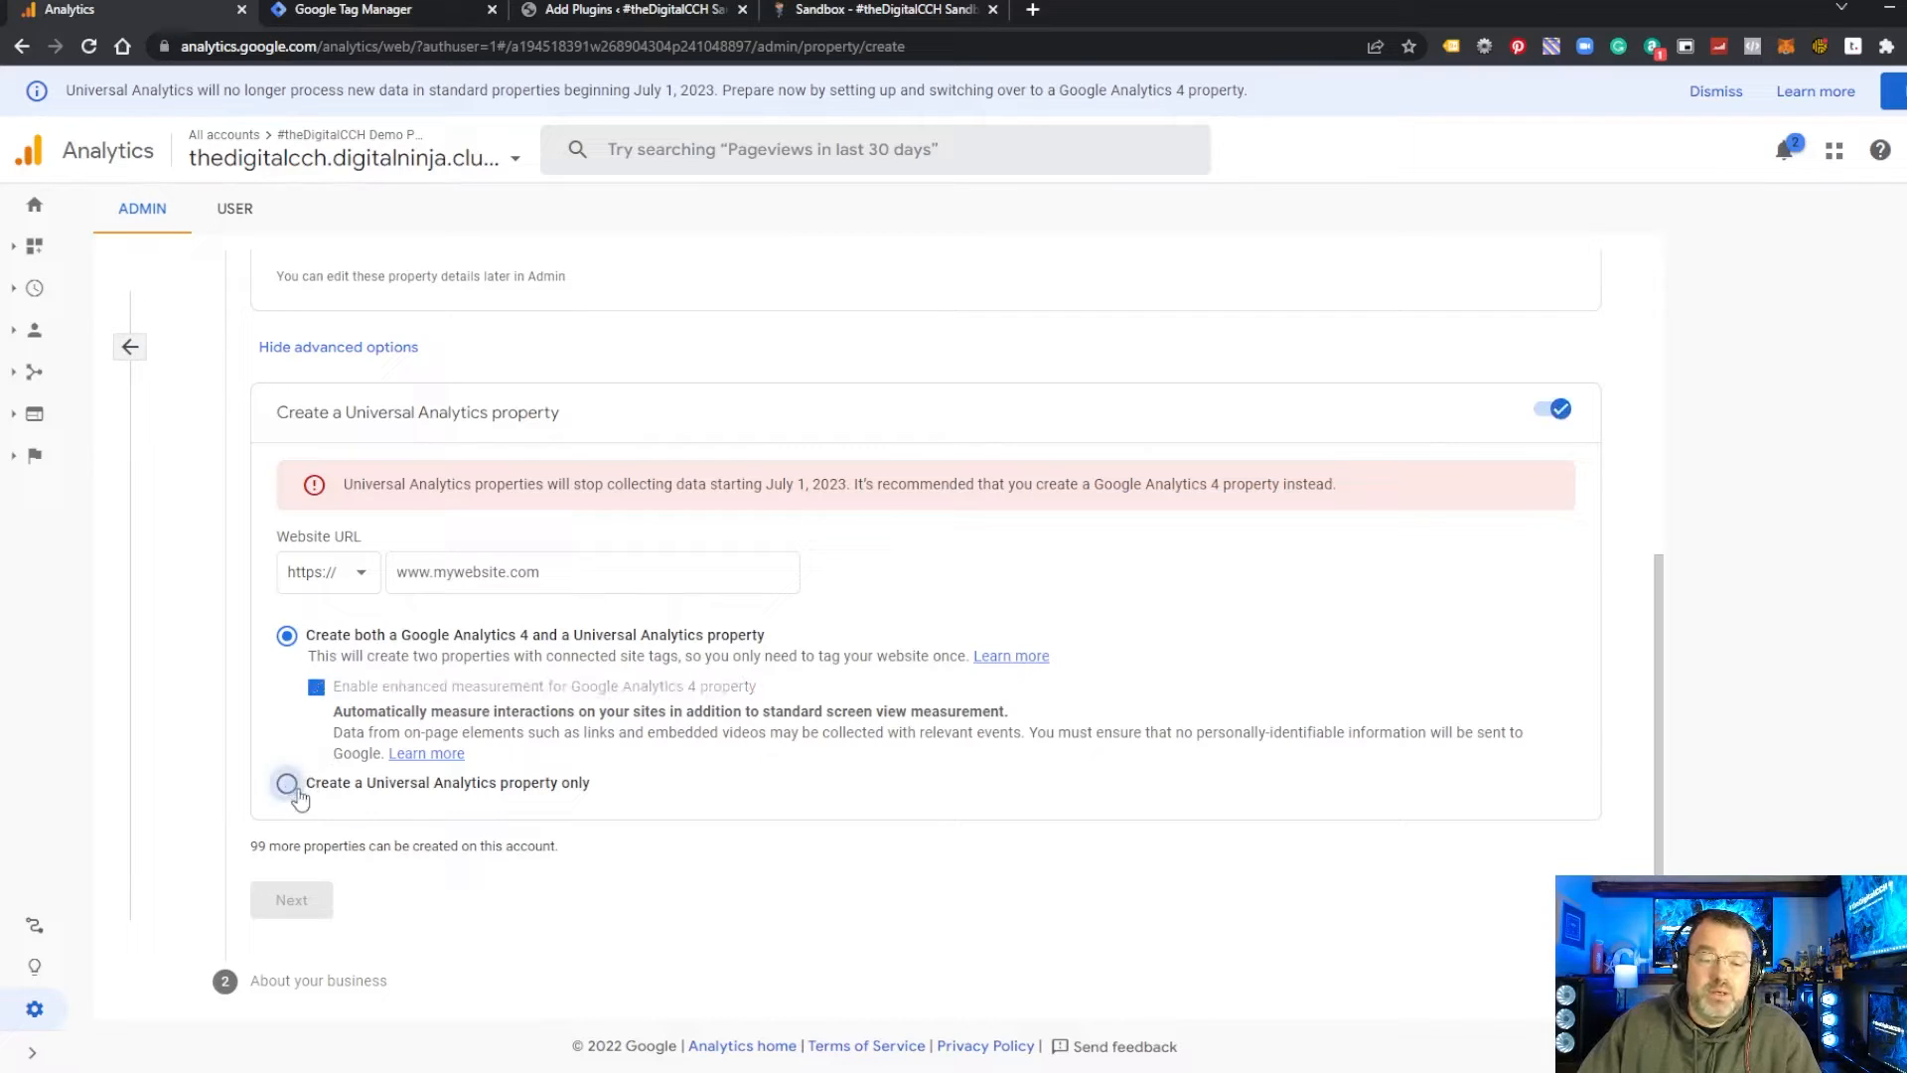
click(482, 594)
text(test.com)
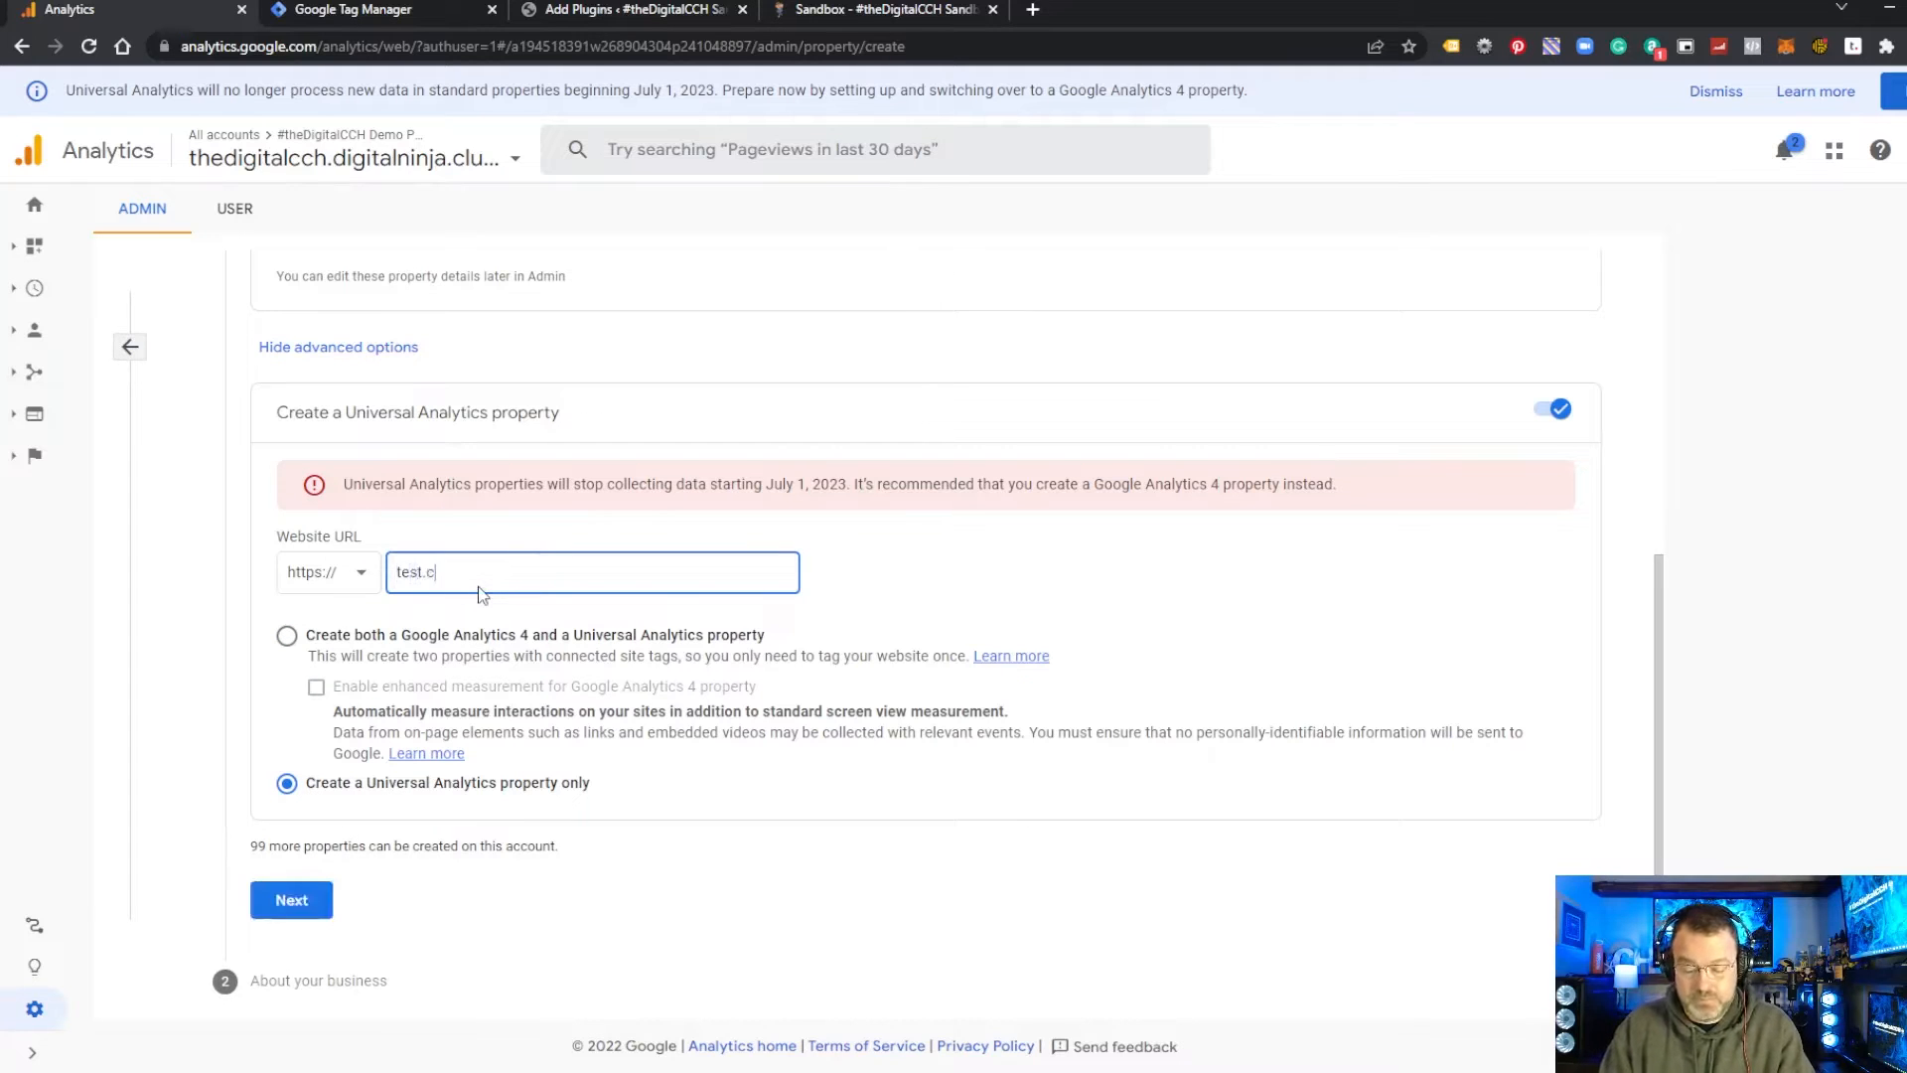
click(281, 904)
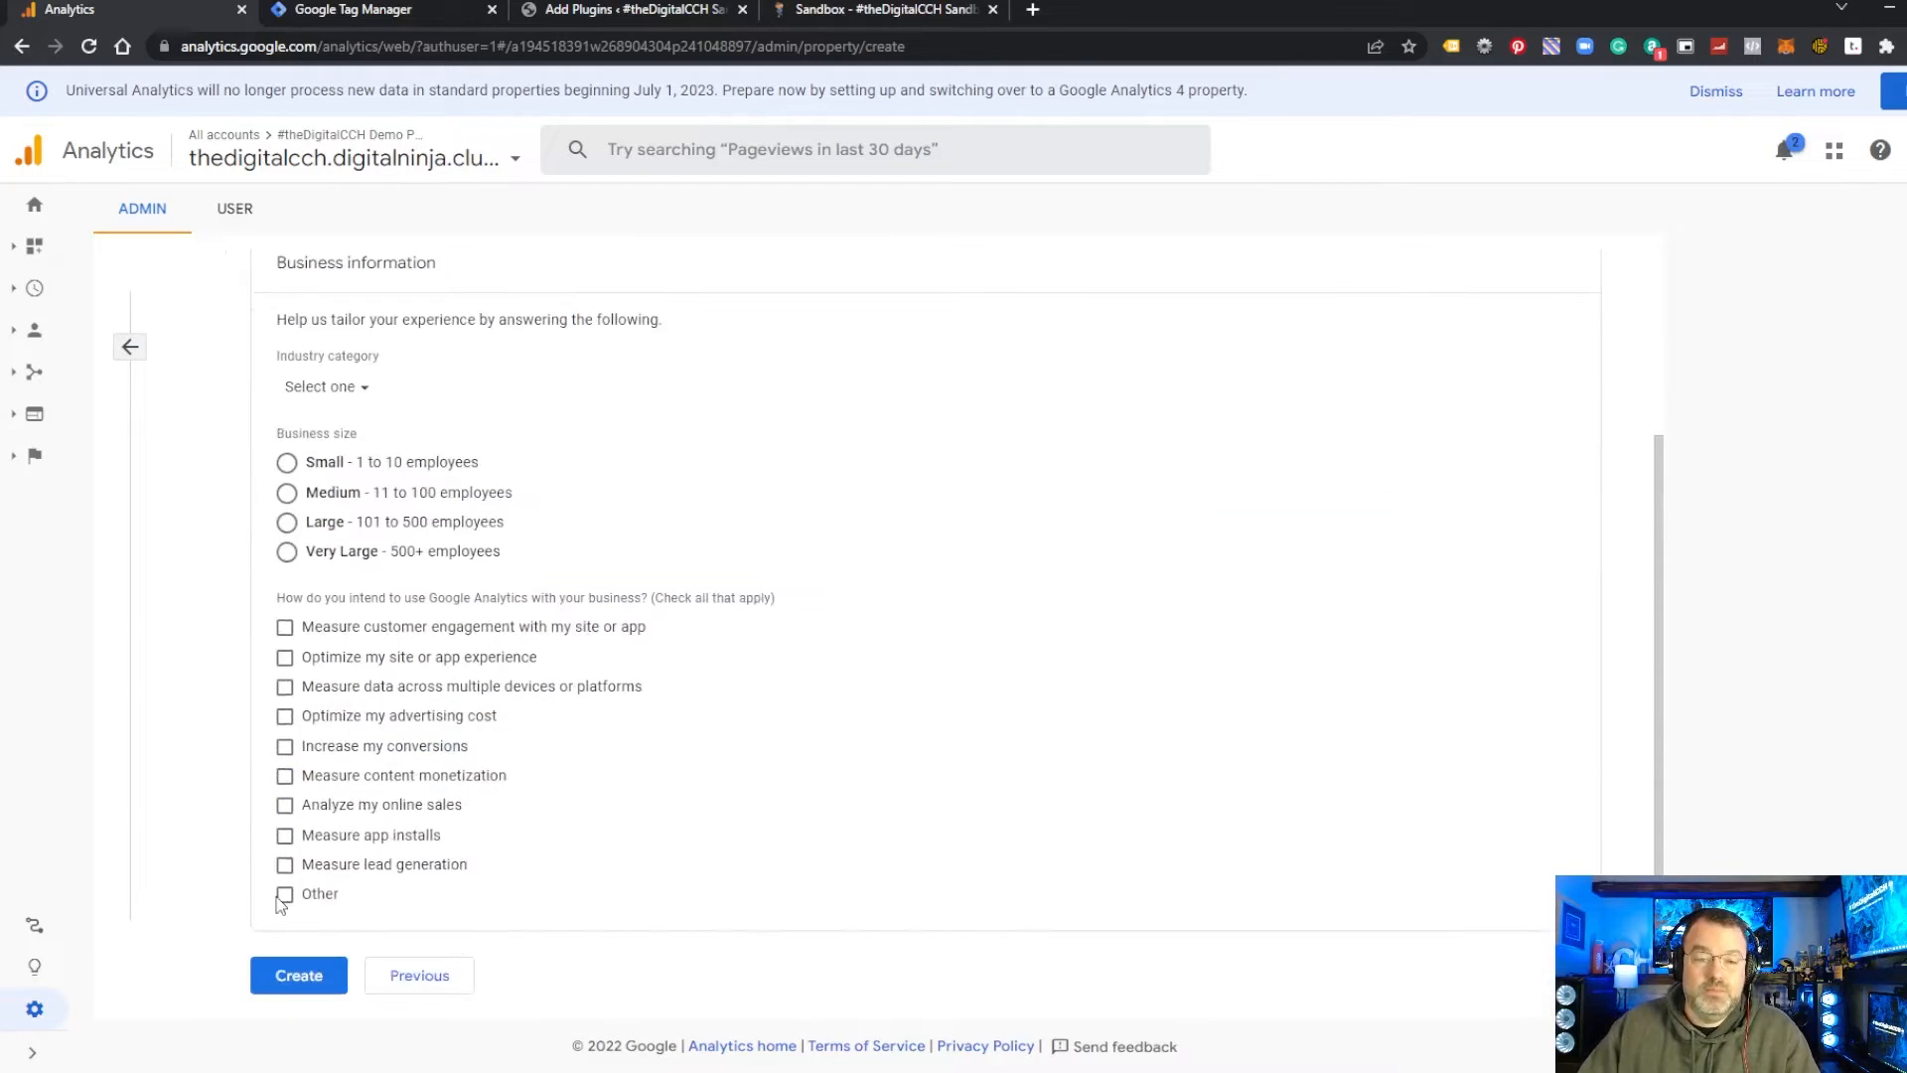
Step: Set business size to Small, select measuring customer engagement as the intended use, and leave property creation without creating it
click(288, 464)
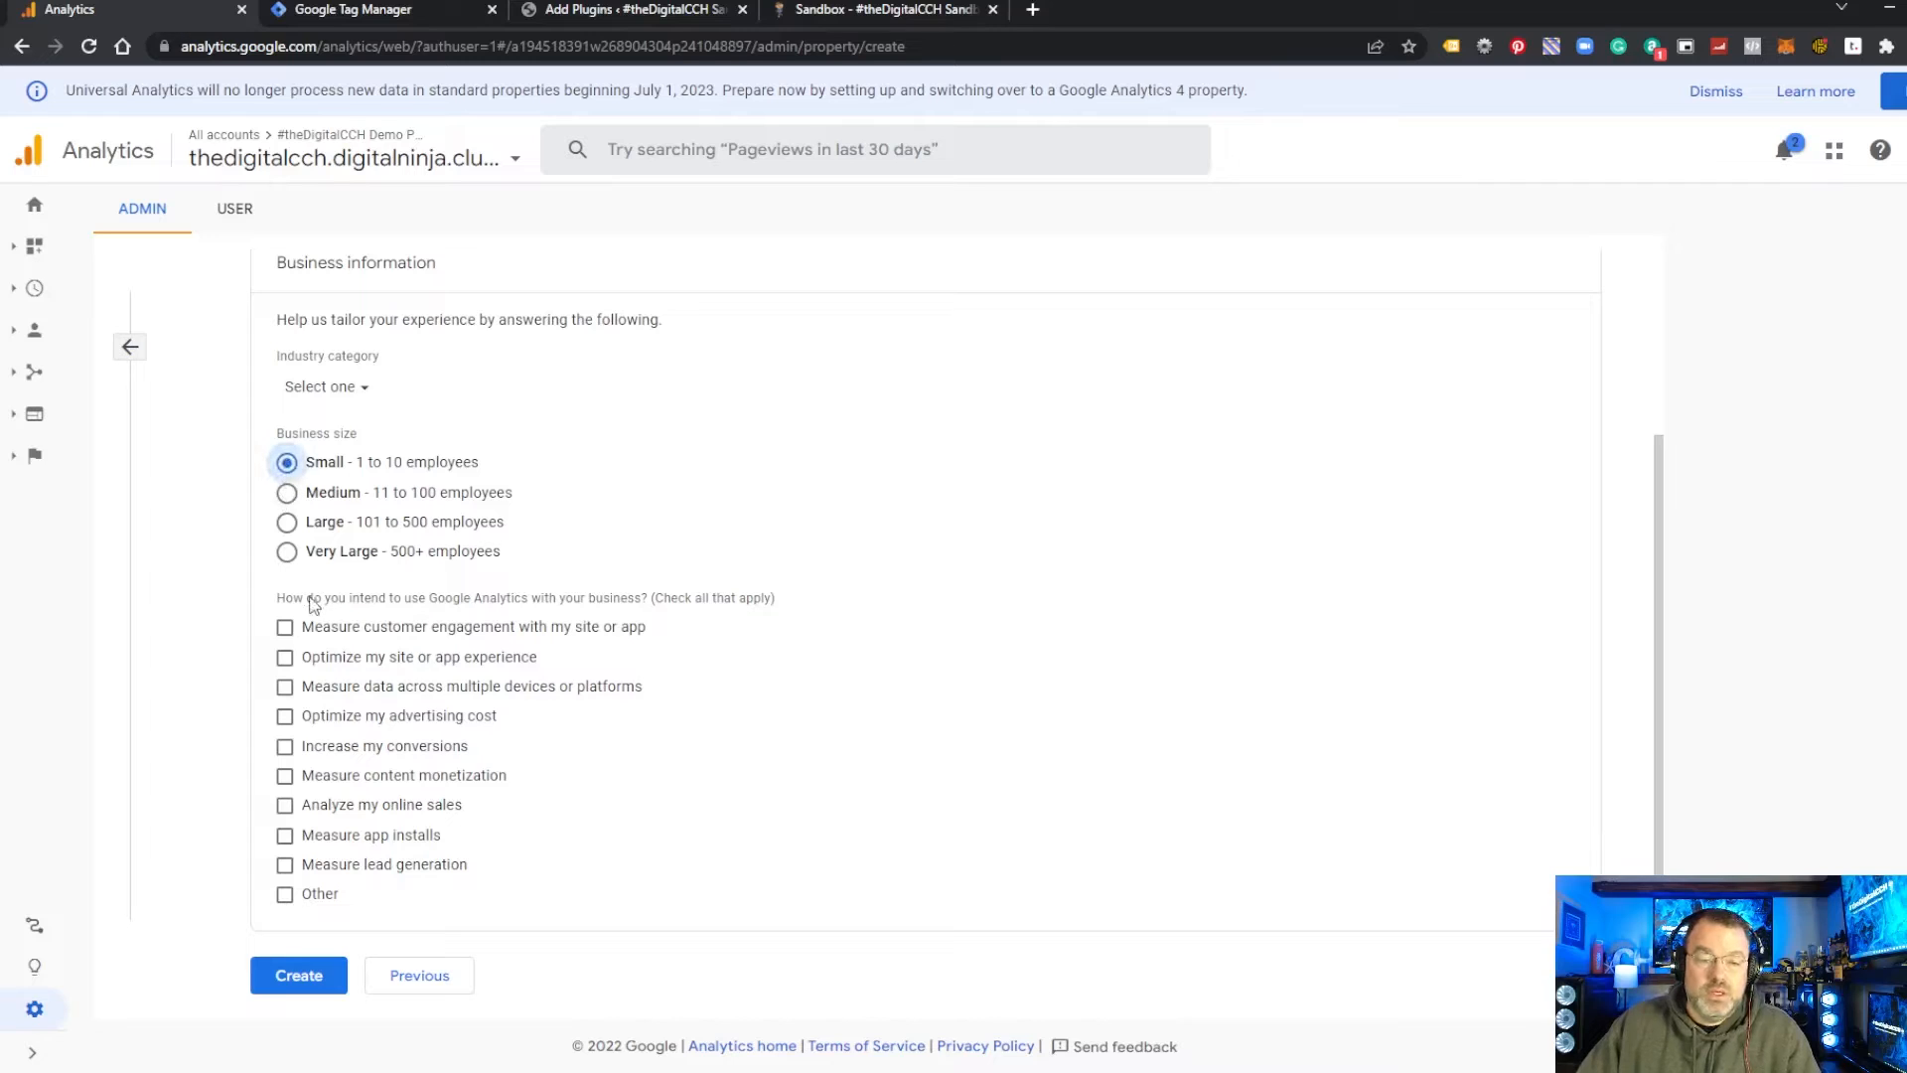
click(286, 628)
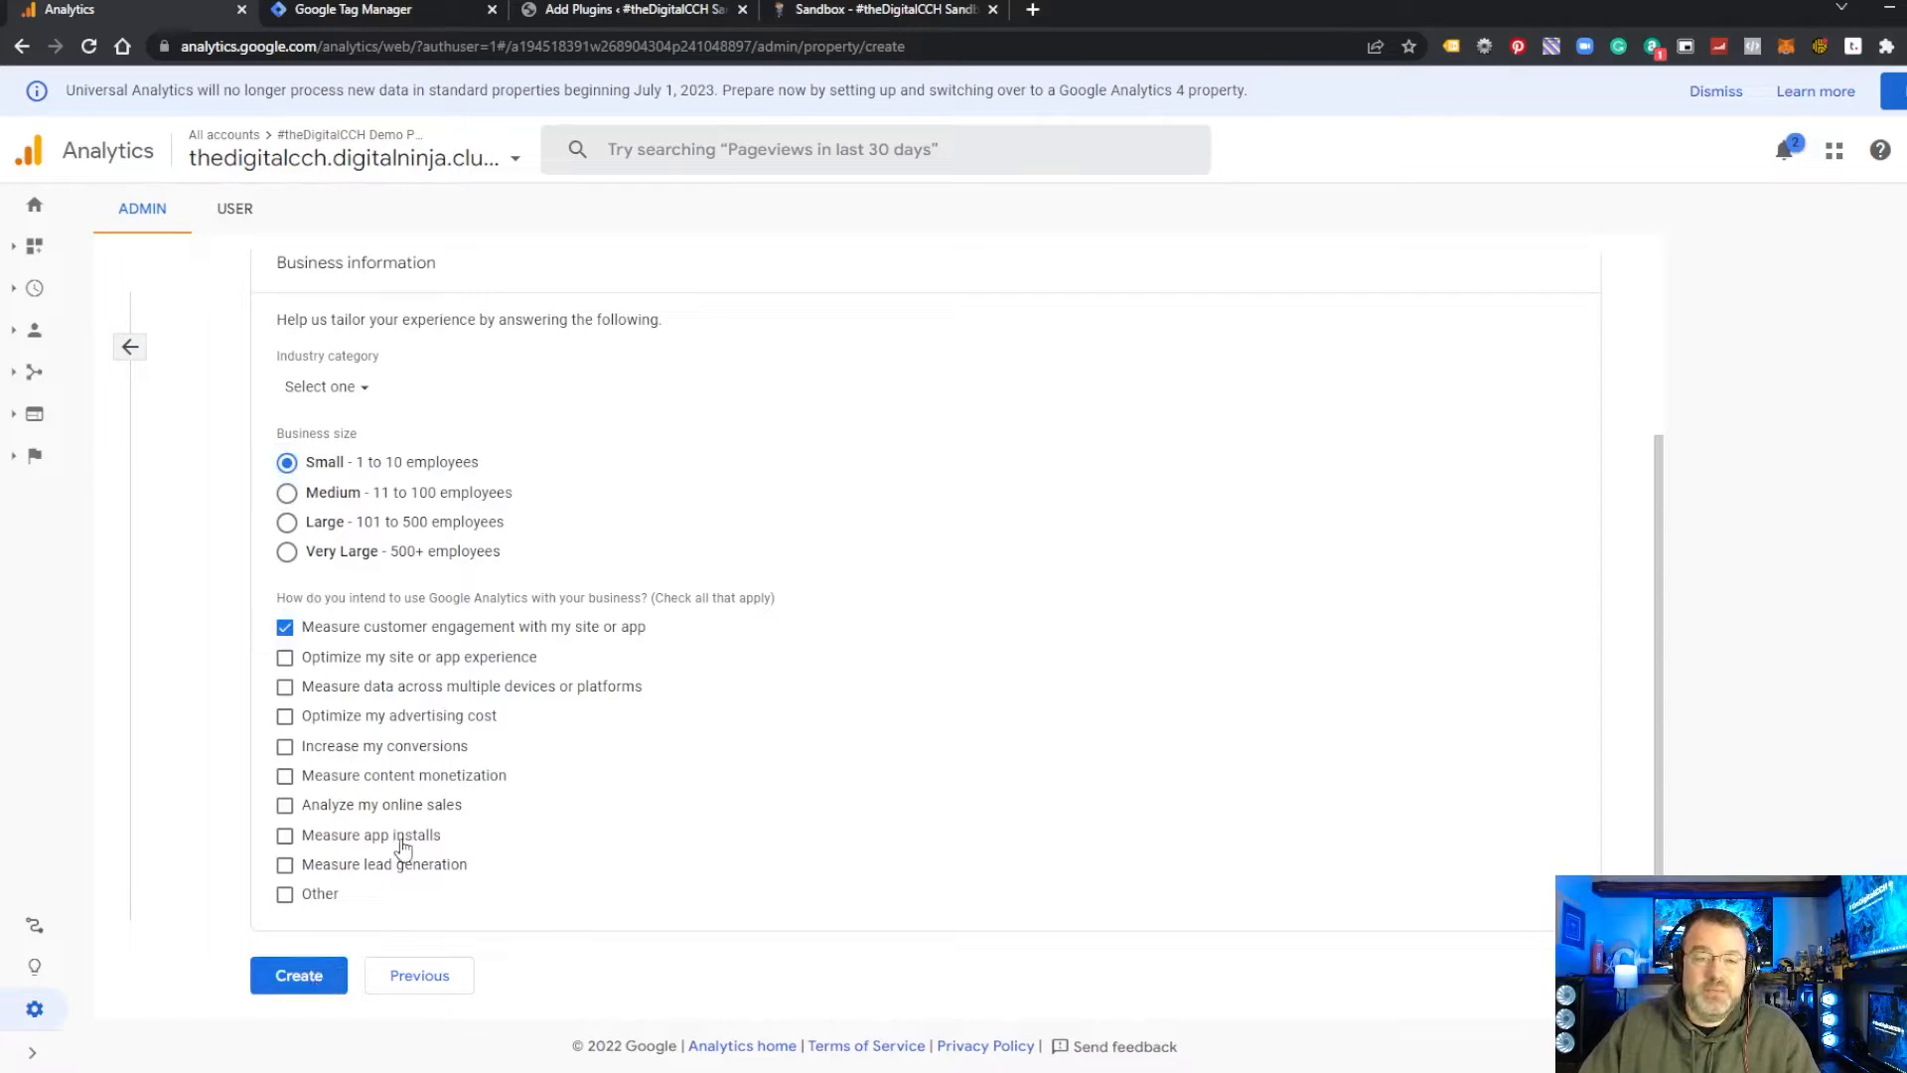
click(130, 350)
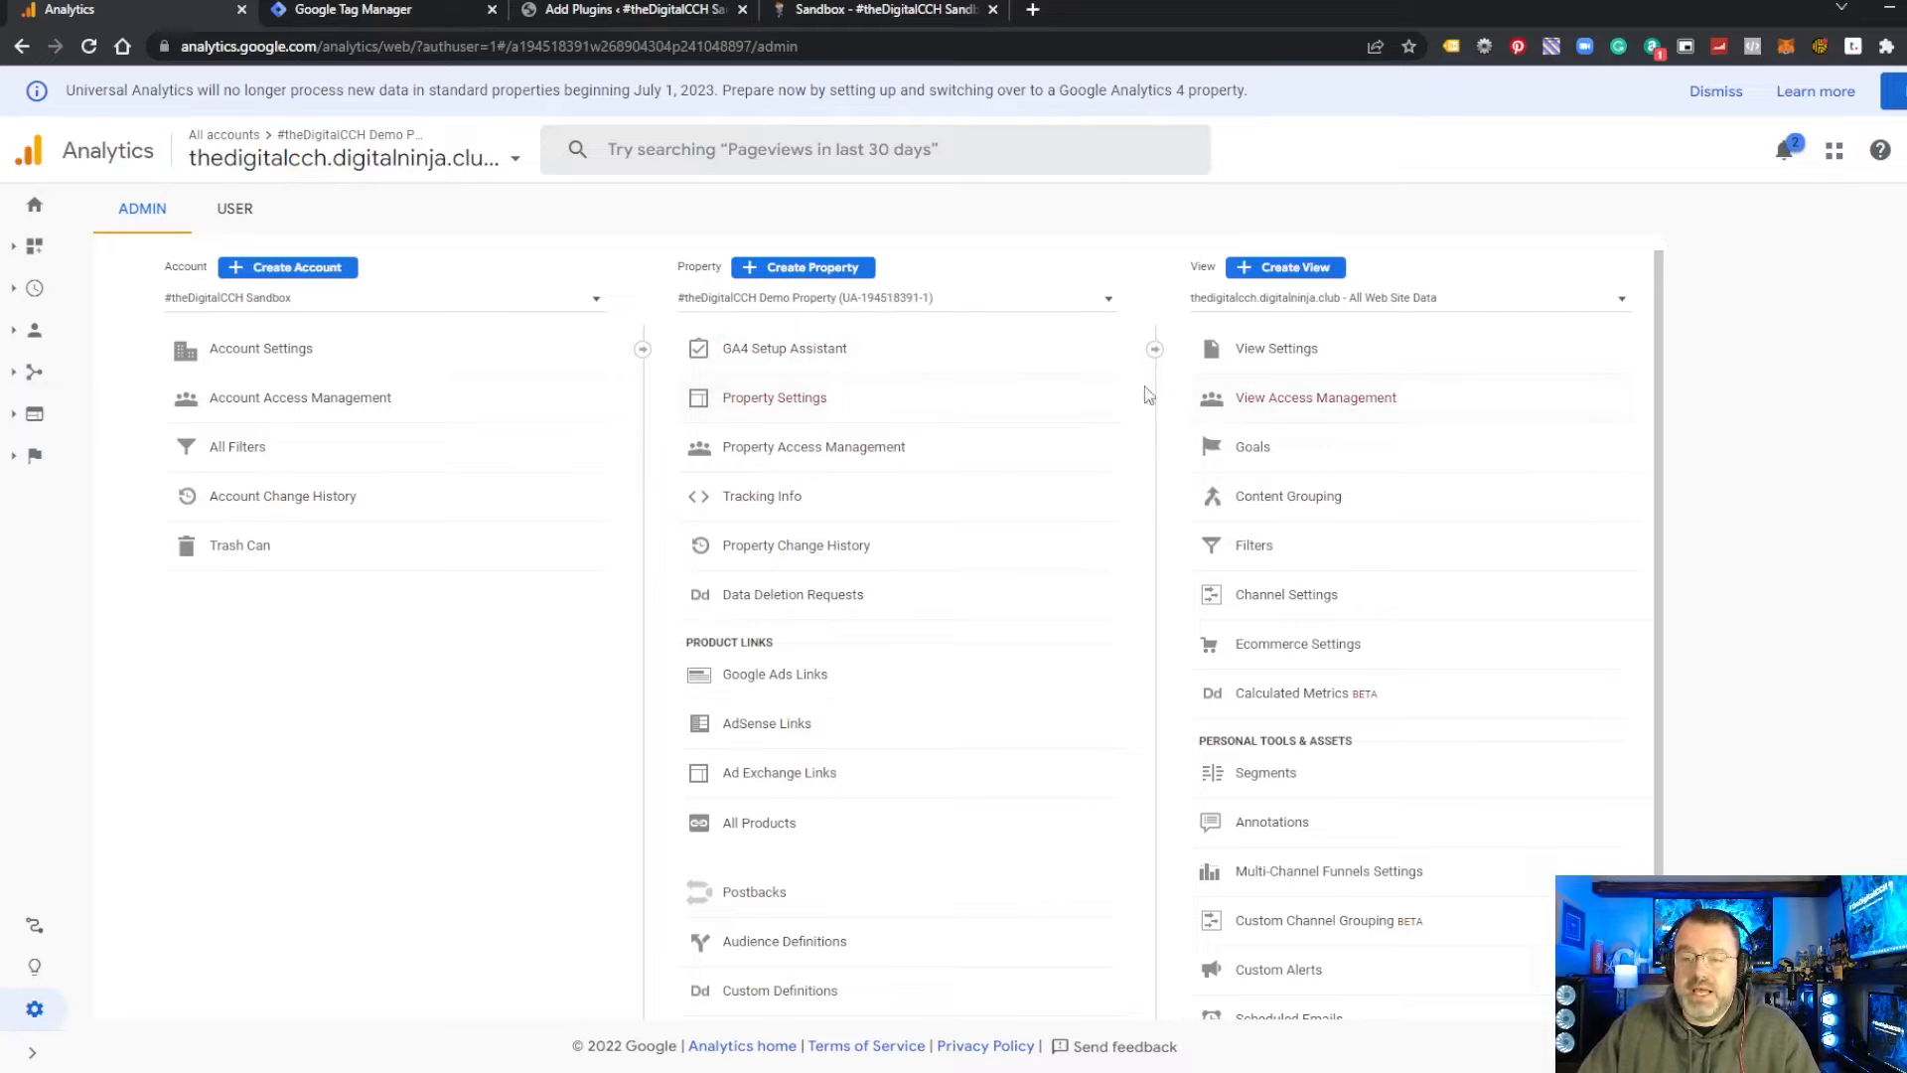
Step: Review the website URL in the view's settings and return to the admin overview
click(1297, 354)
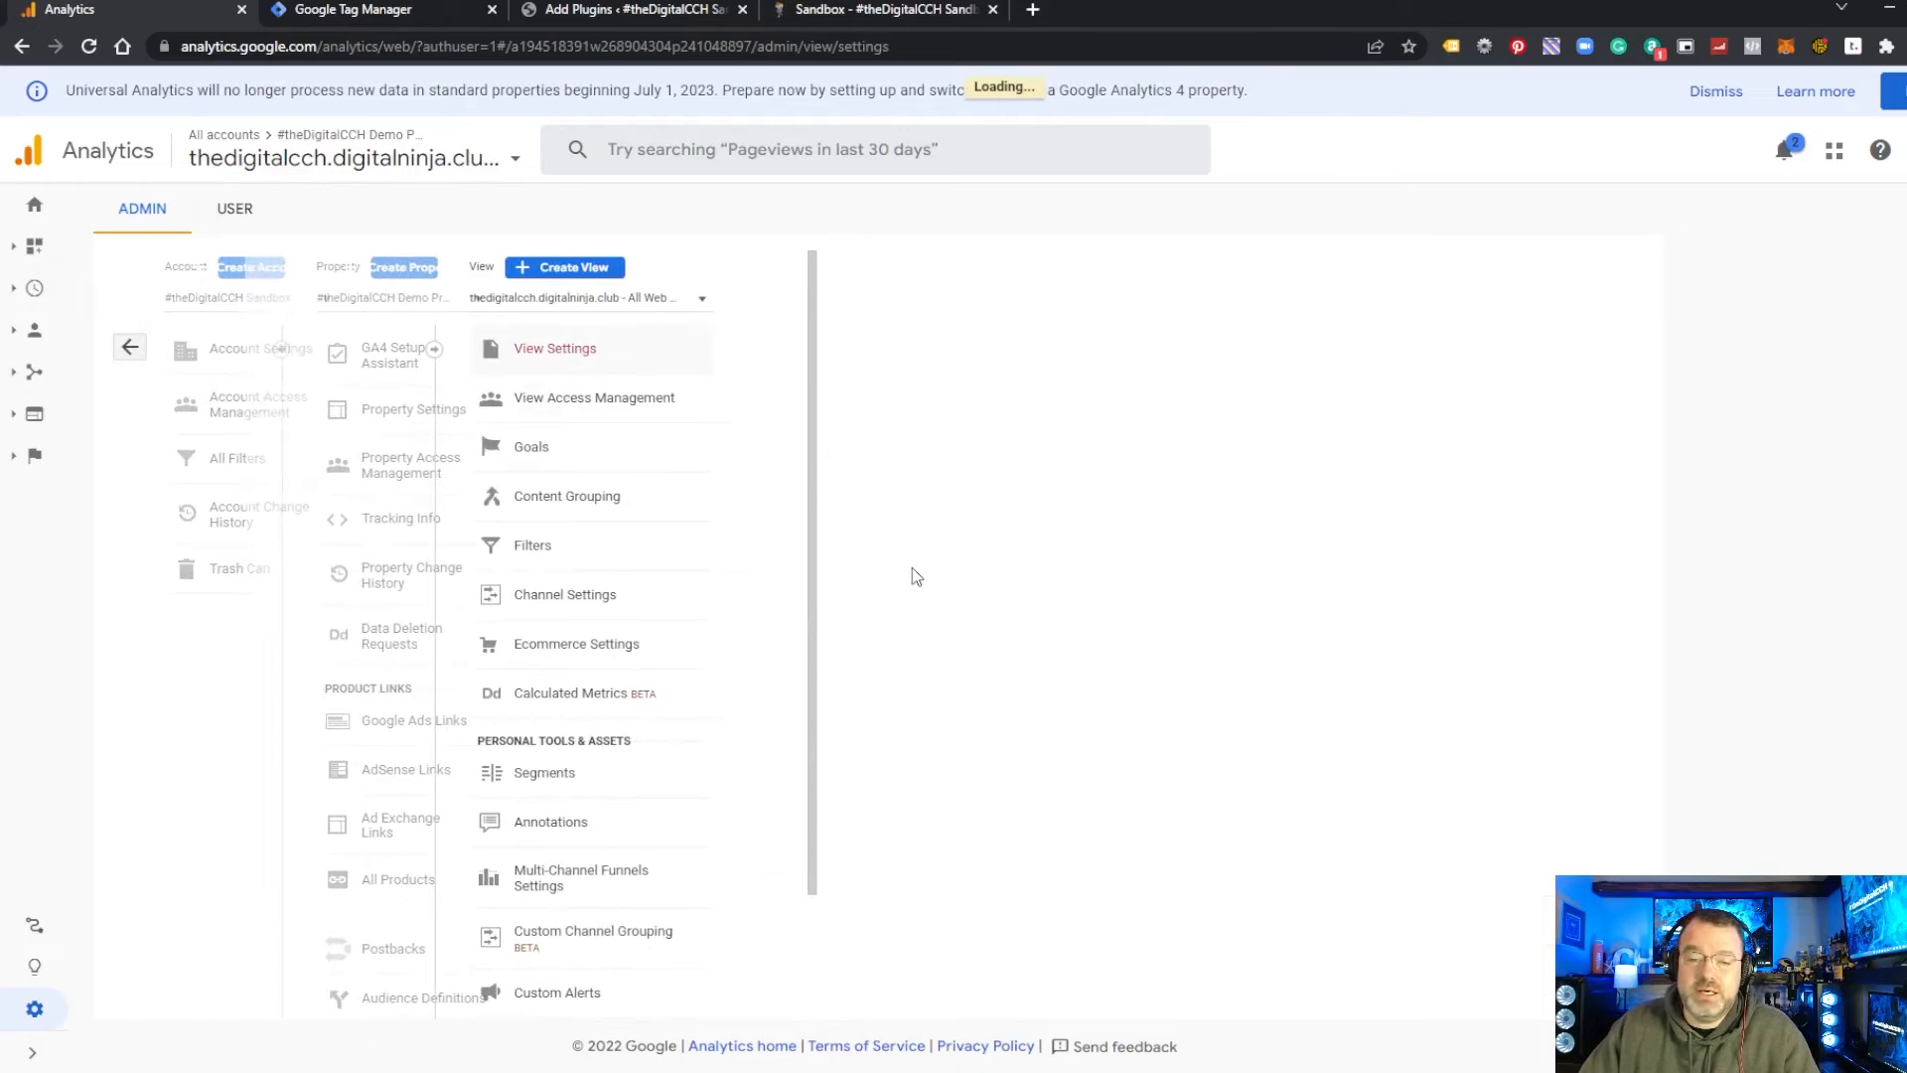
drag(723, 536, 518, 536)
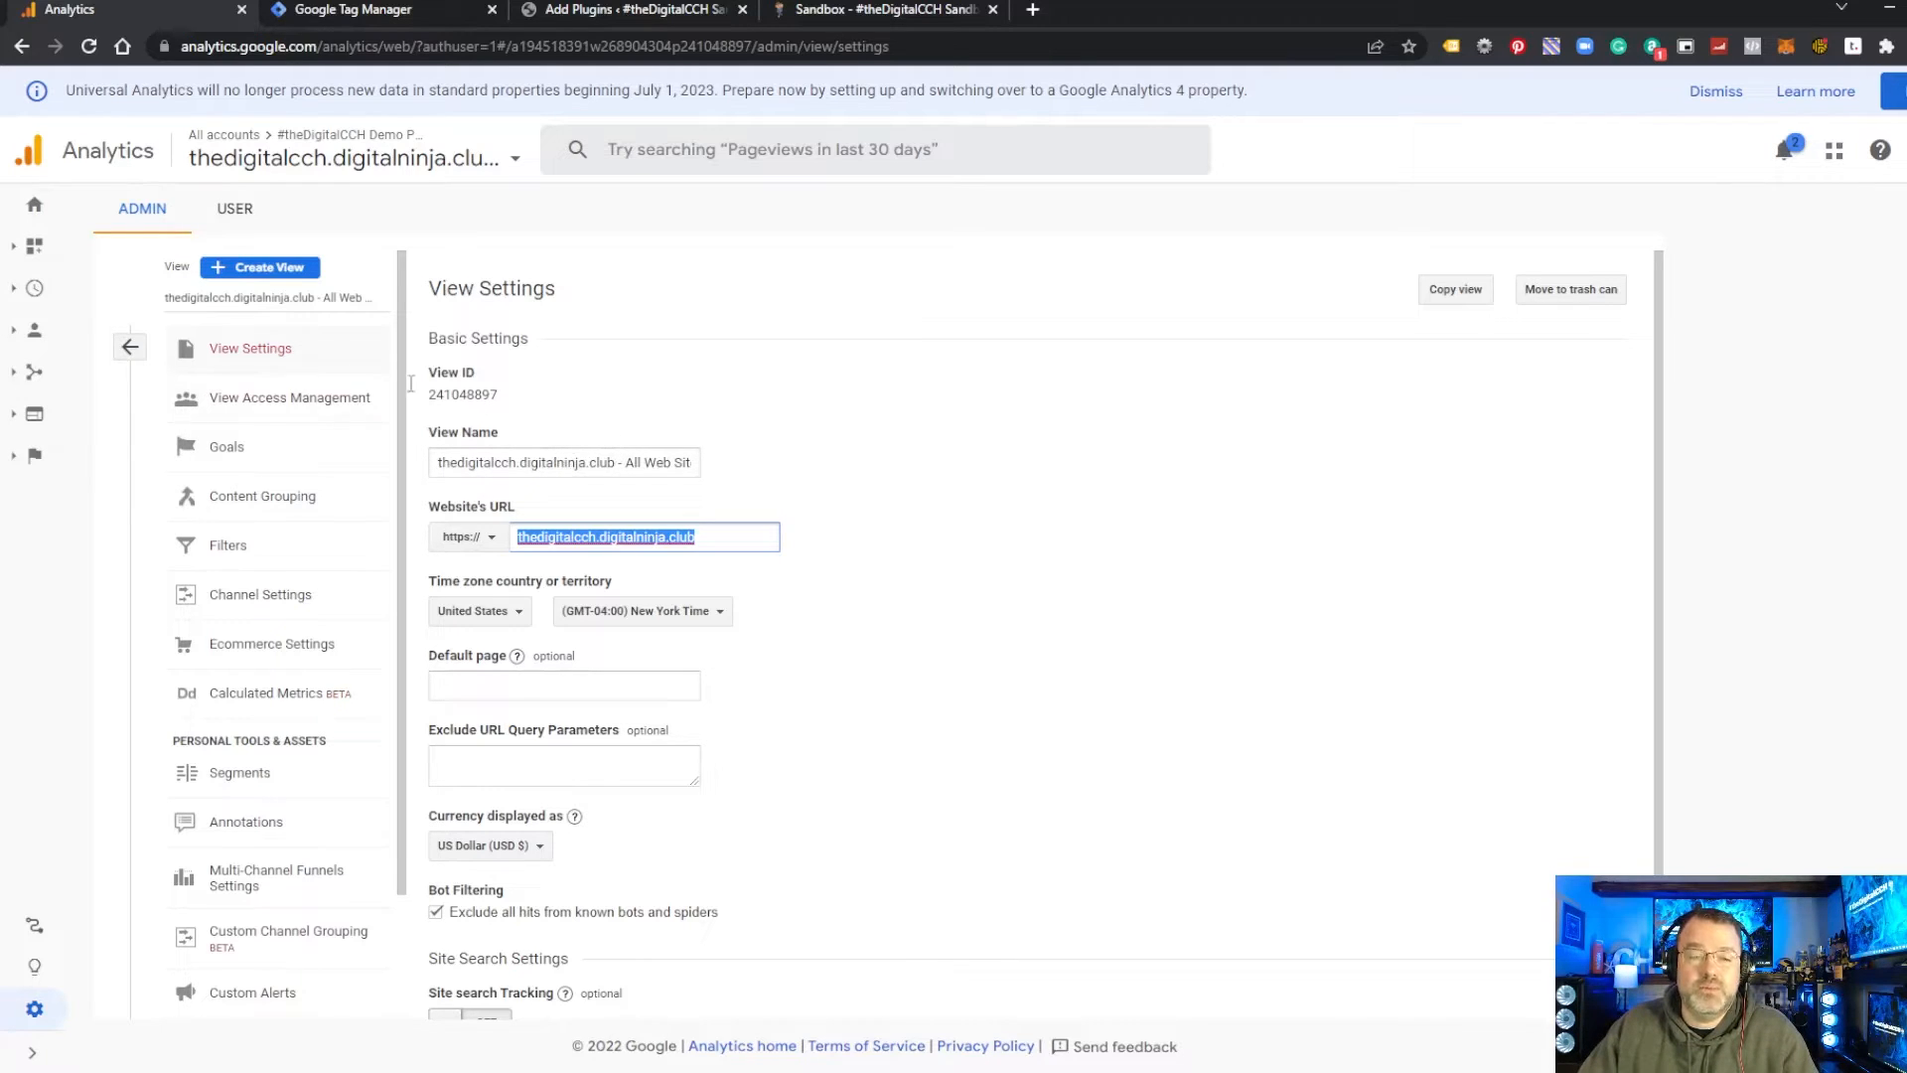
click(130, 347)
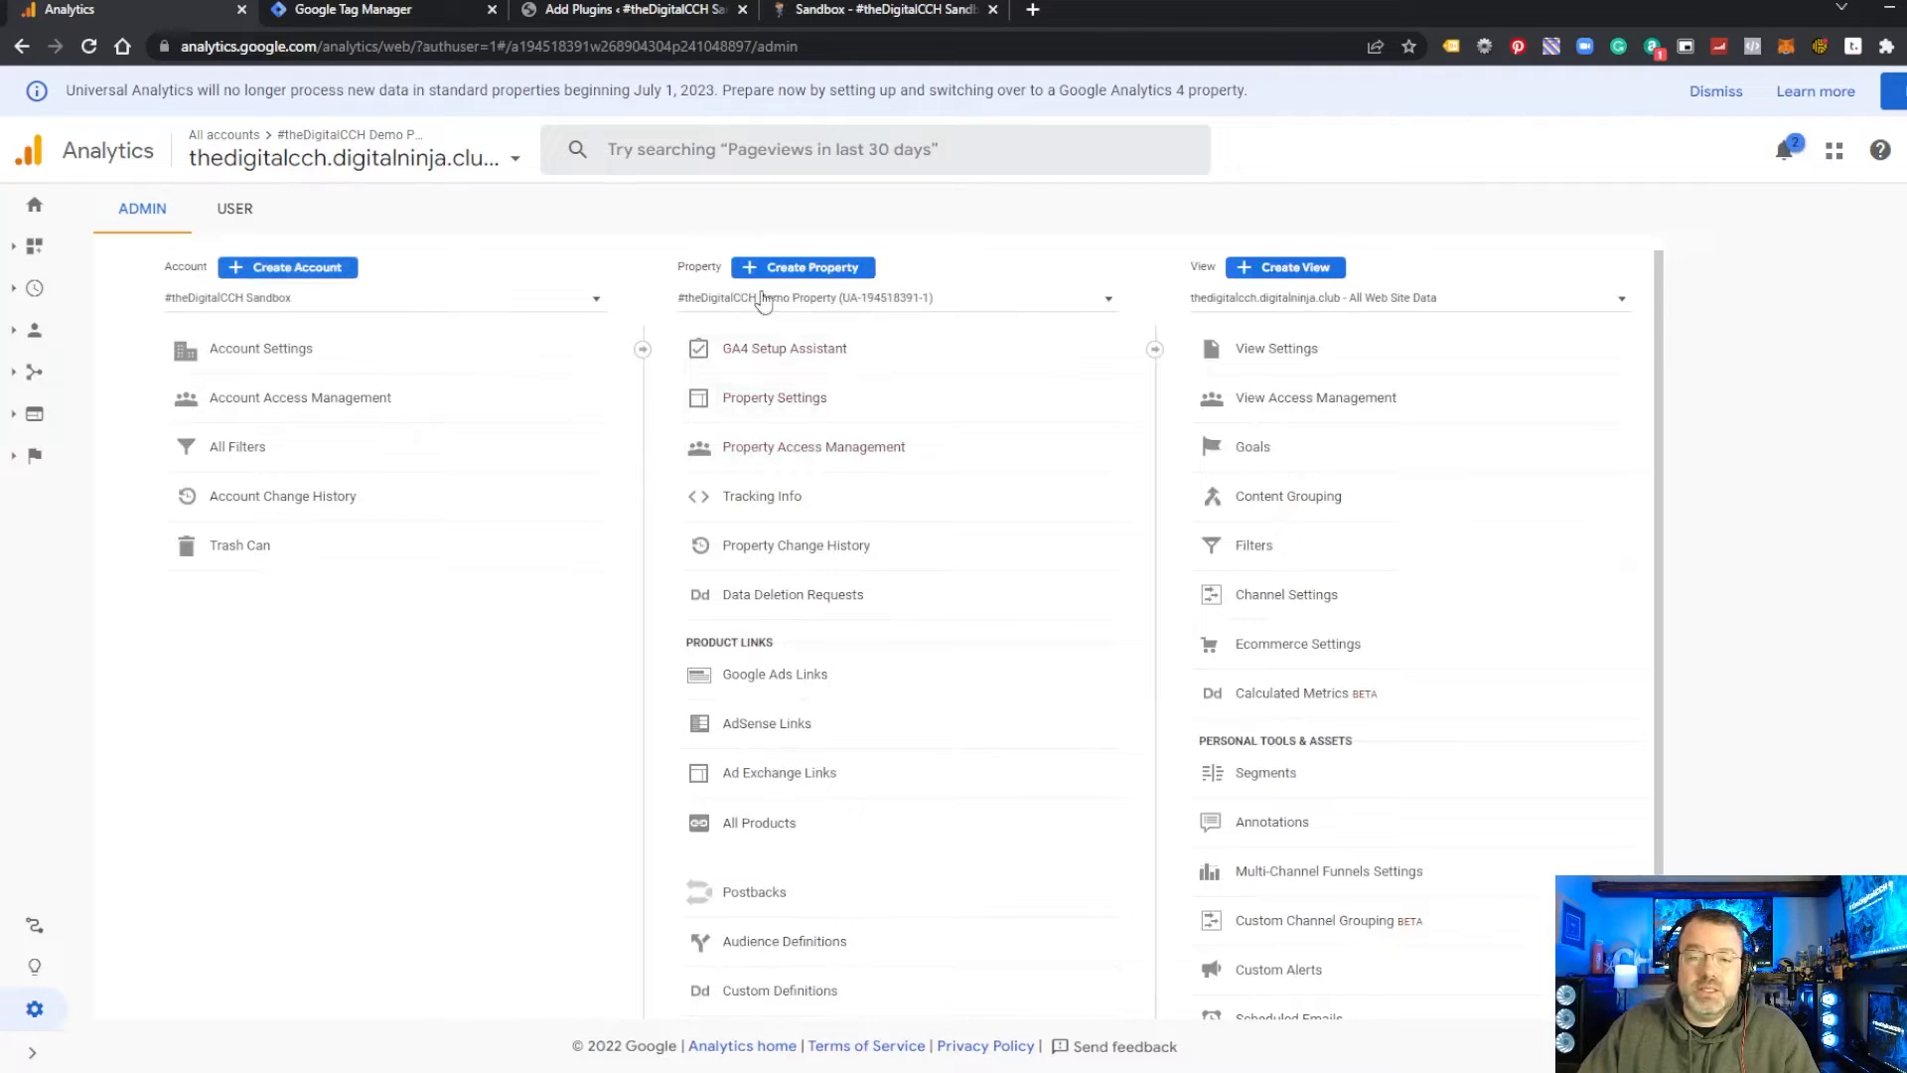
Step: Switch to Google Tag Manager and review the workspace overview and the account and container administration page
click(366, 14)
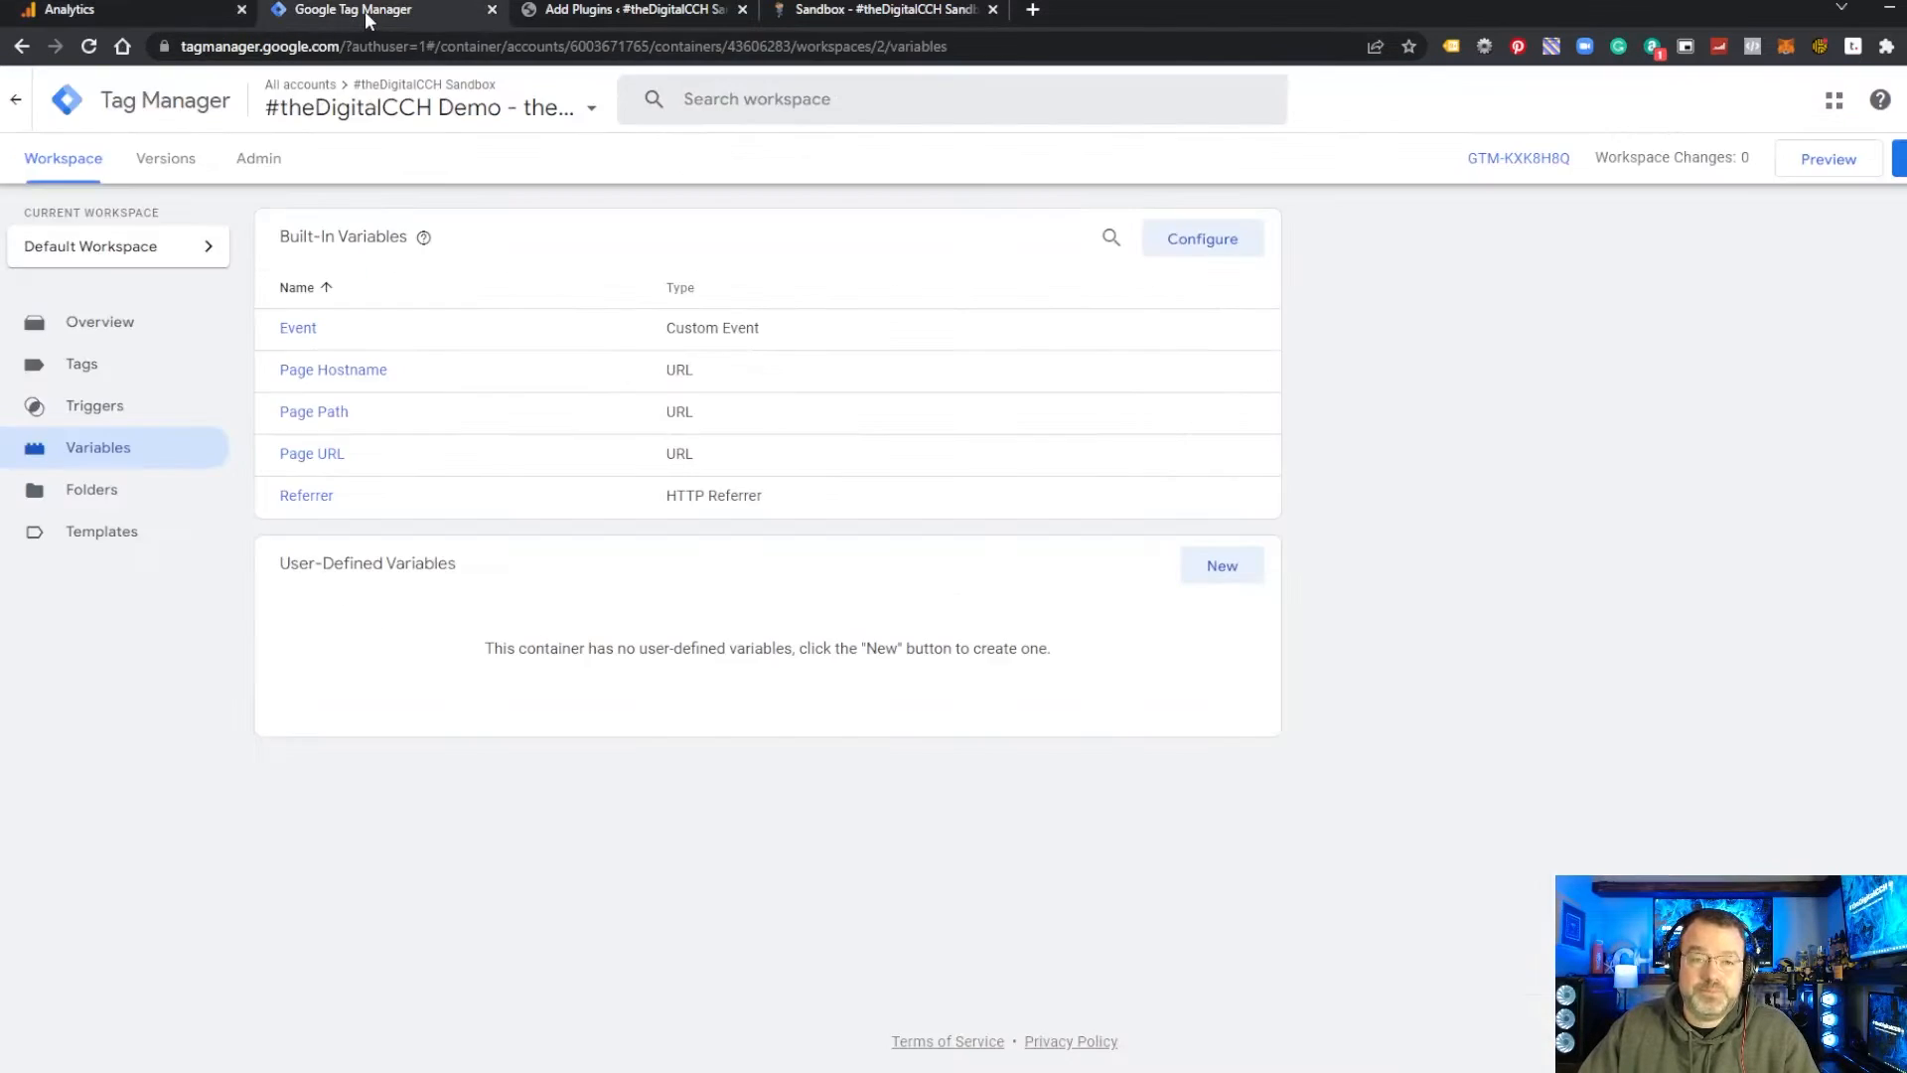
click(84, 334)
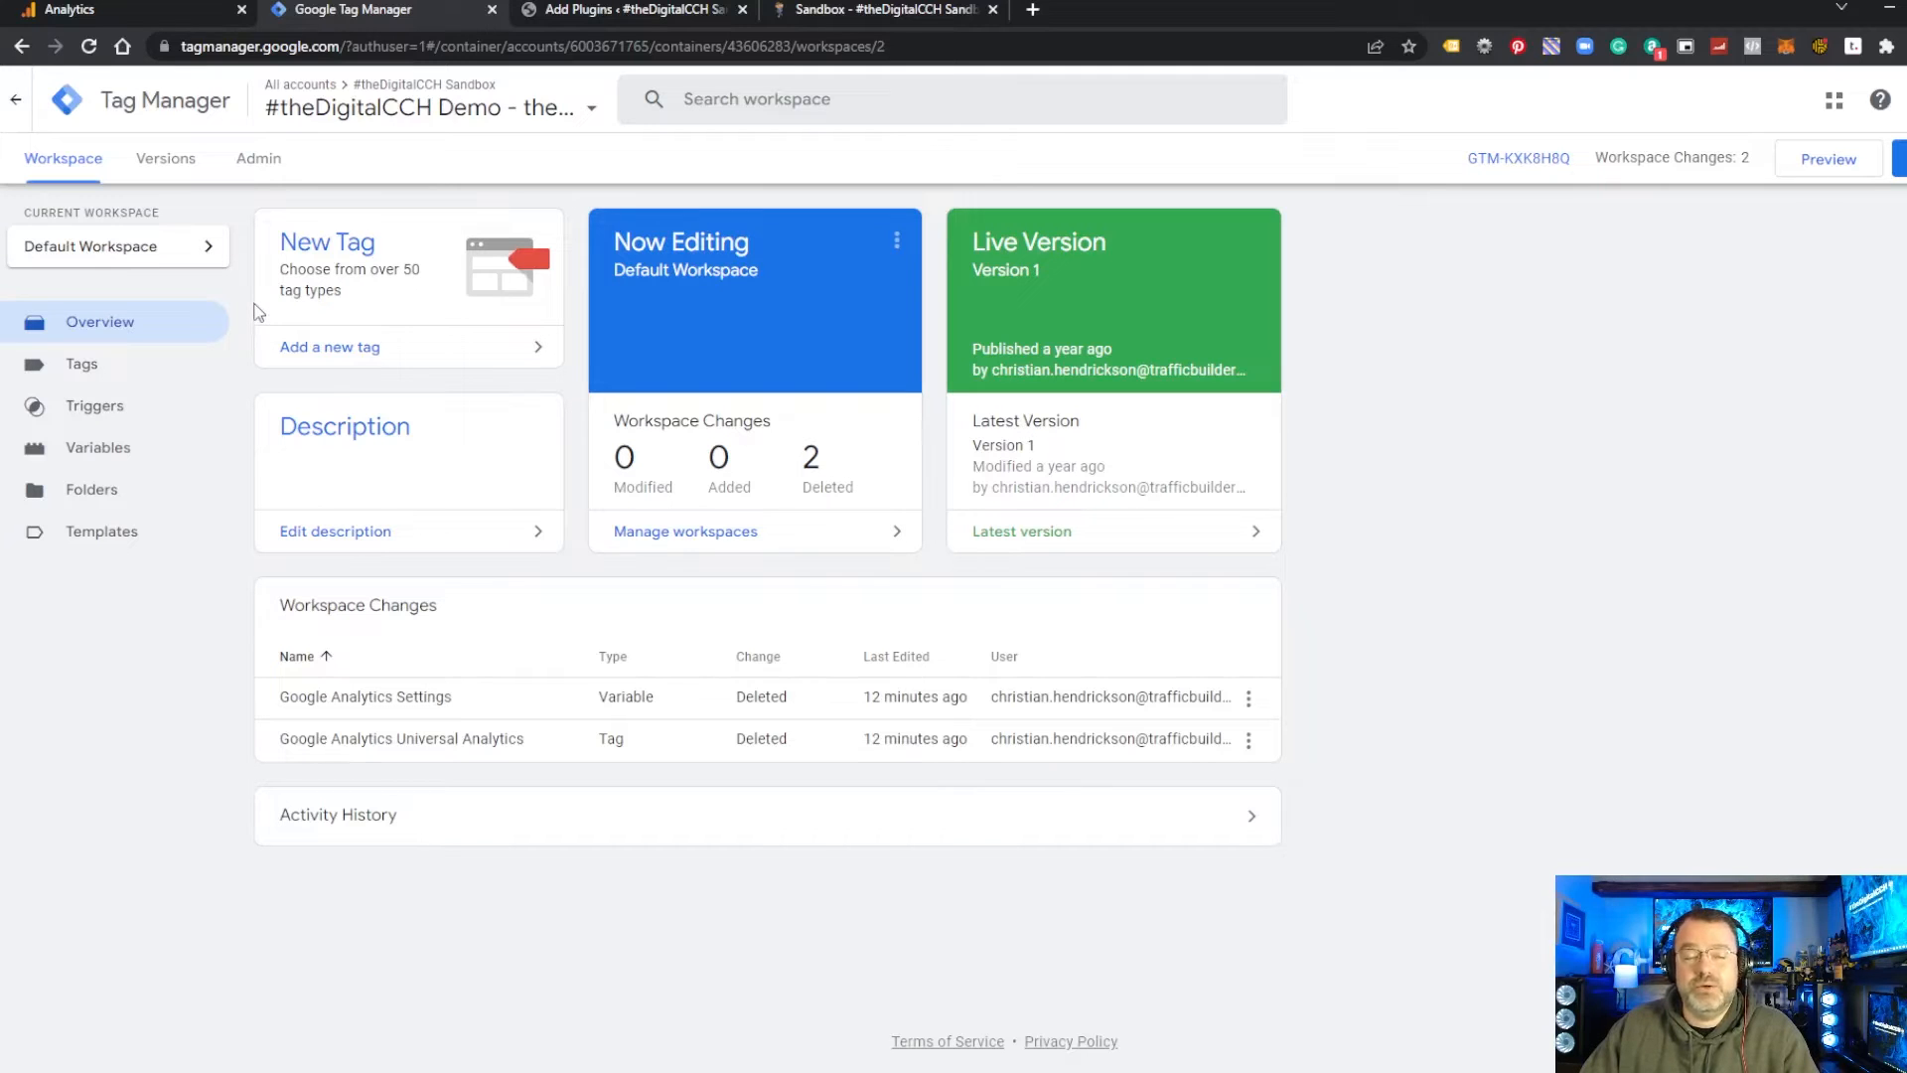
click(258, 161)
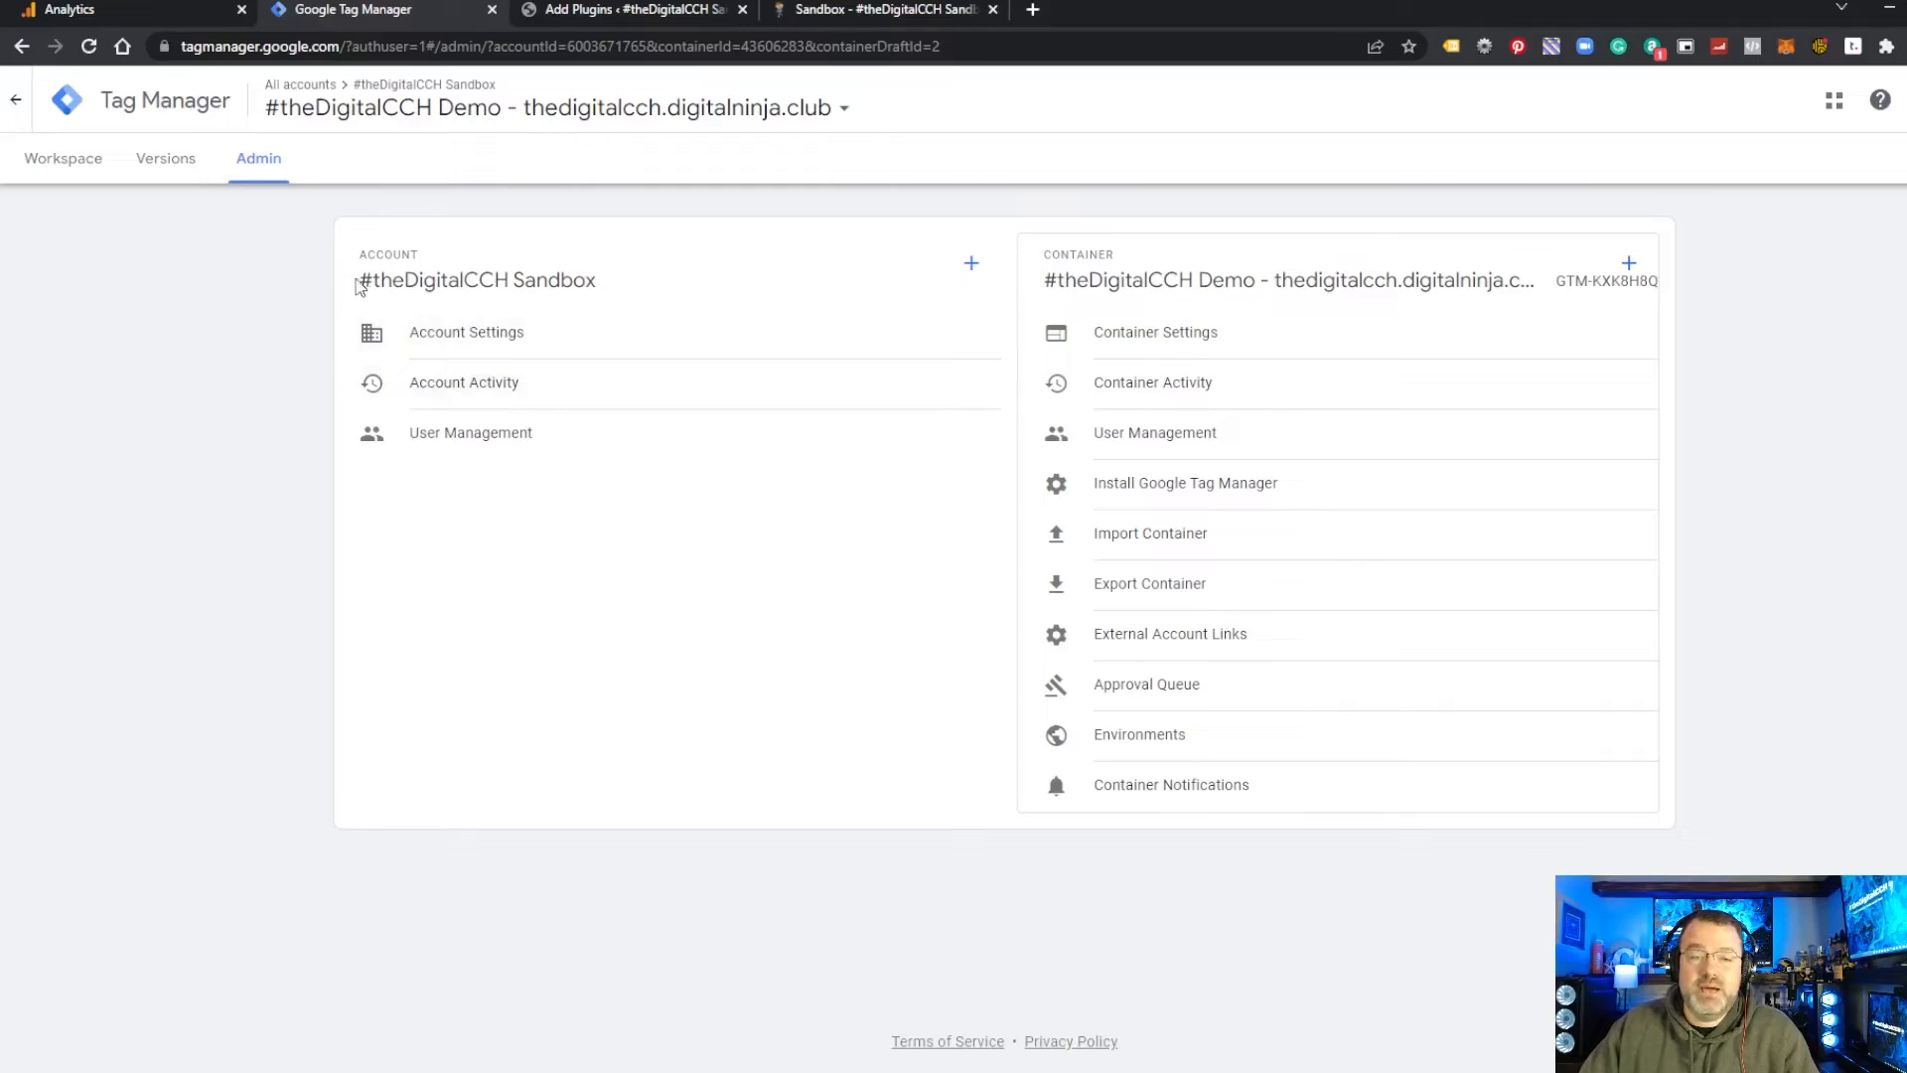
drag(610, 292, 373, 286)
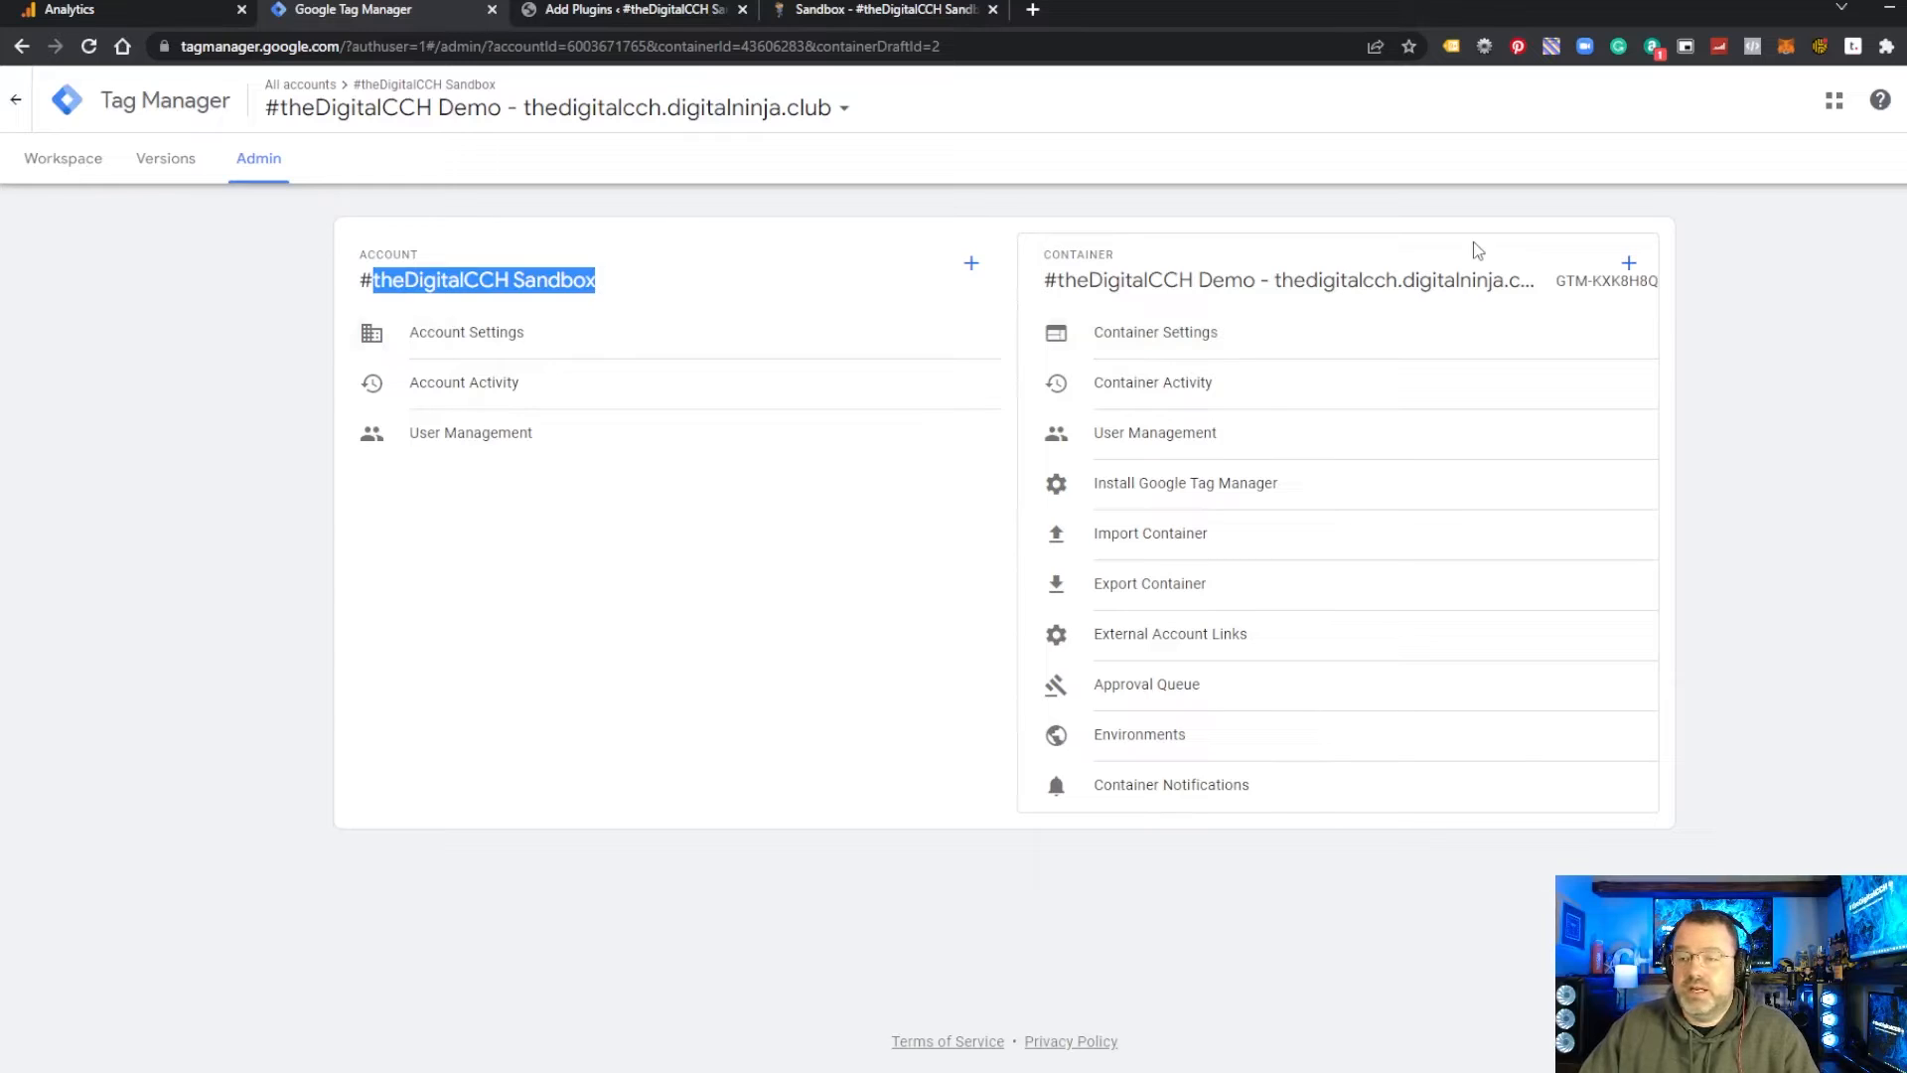
Step: View the Create Container form, leave it without creating anything, and reopen the #theDigitalCCH Demo container
click(1629, 265)
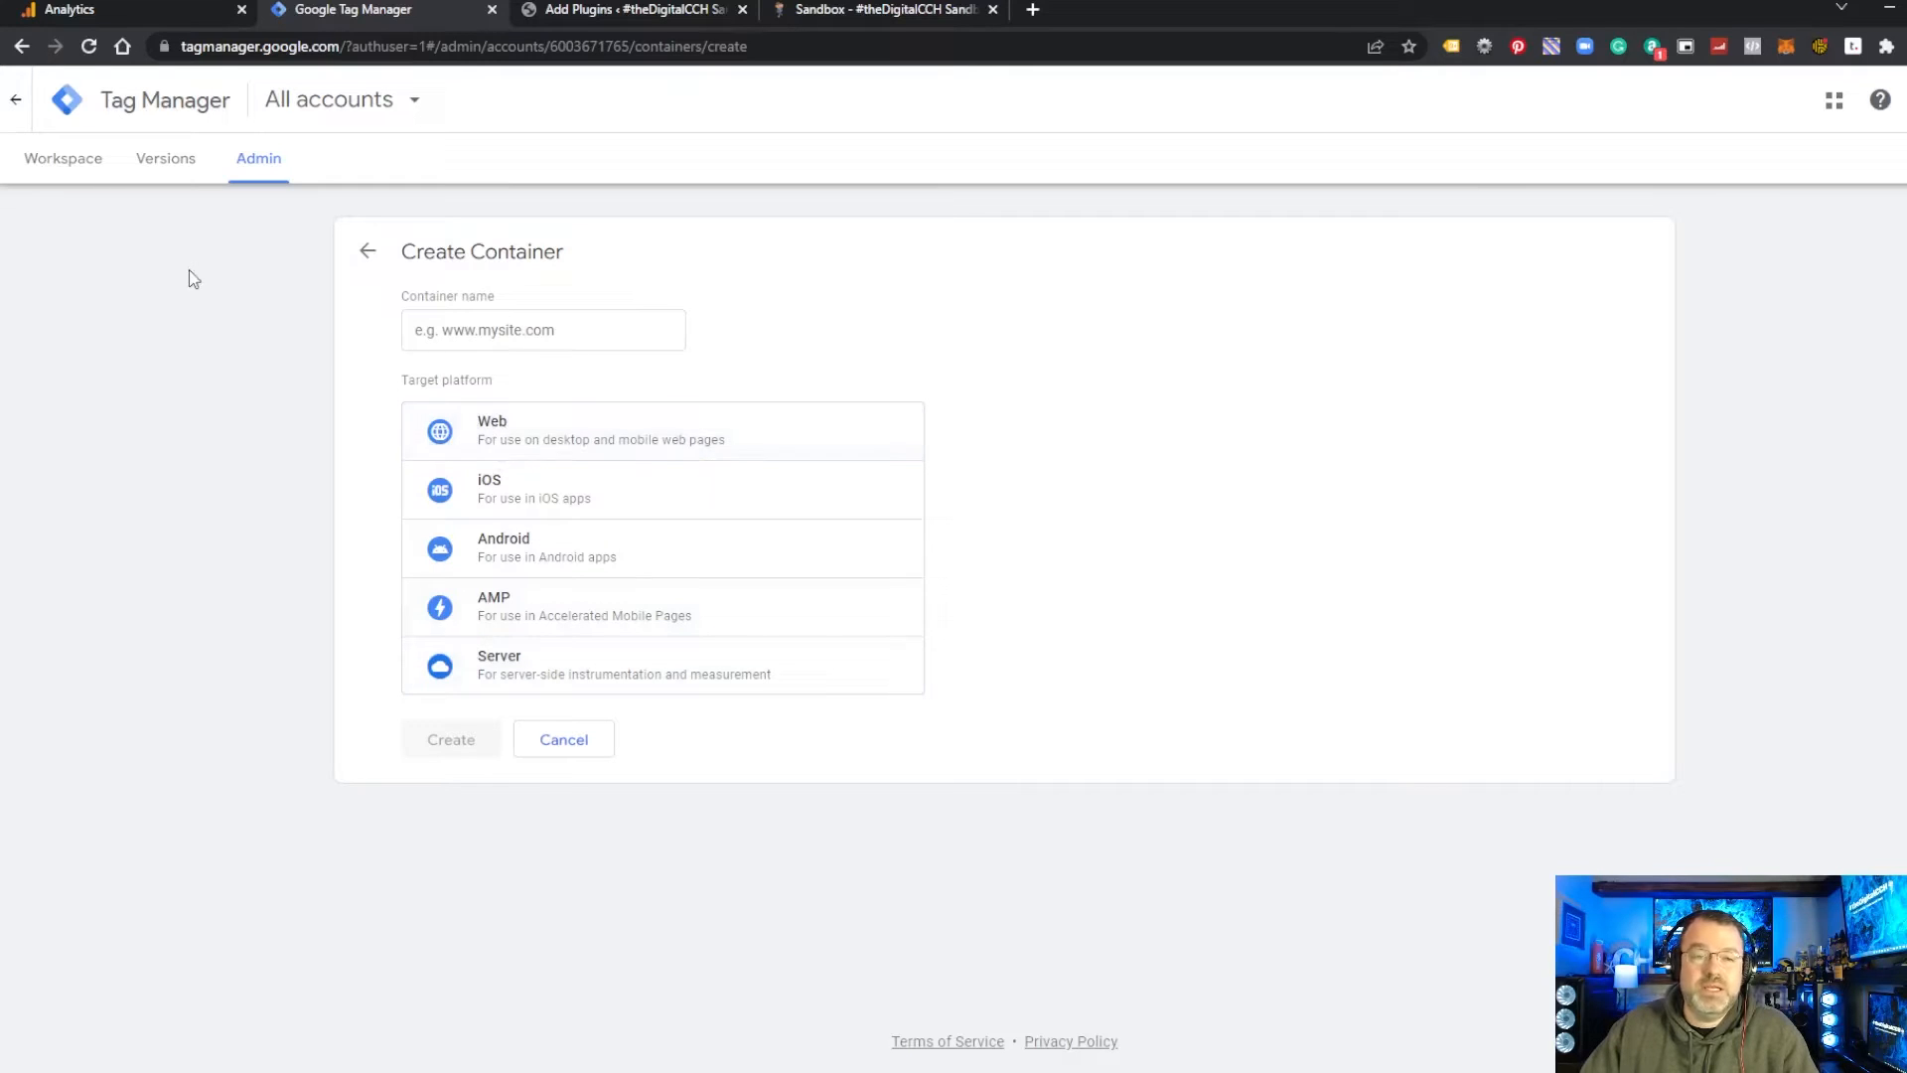
click(66, 162)
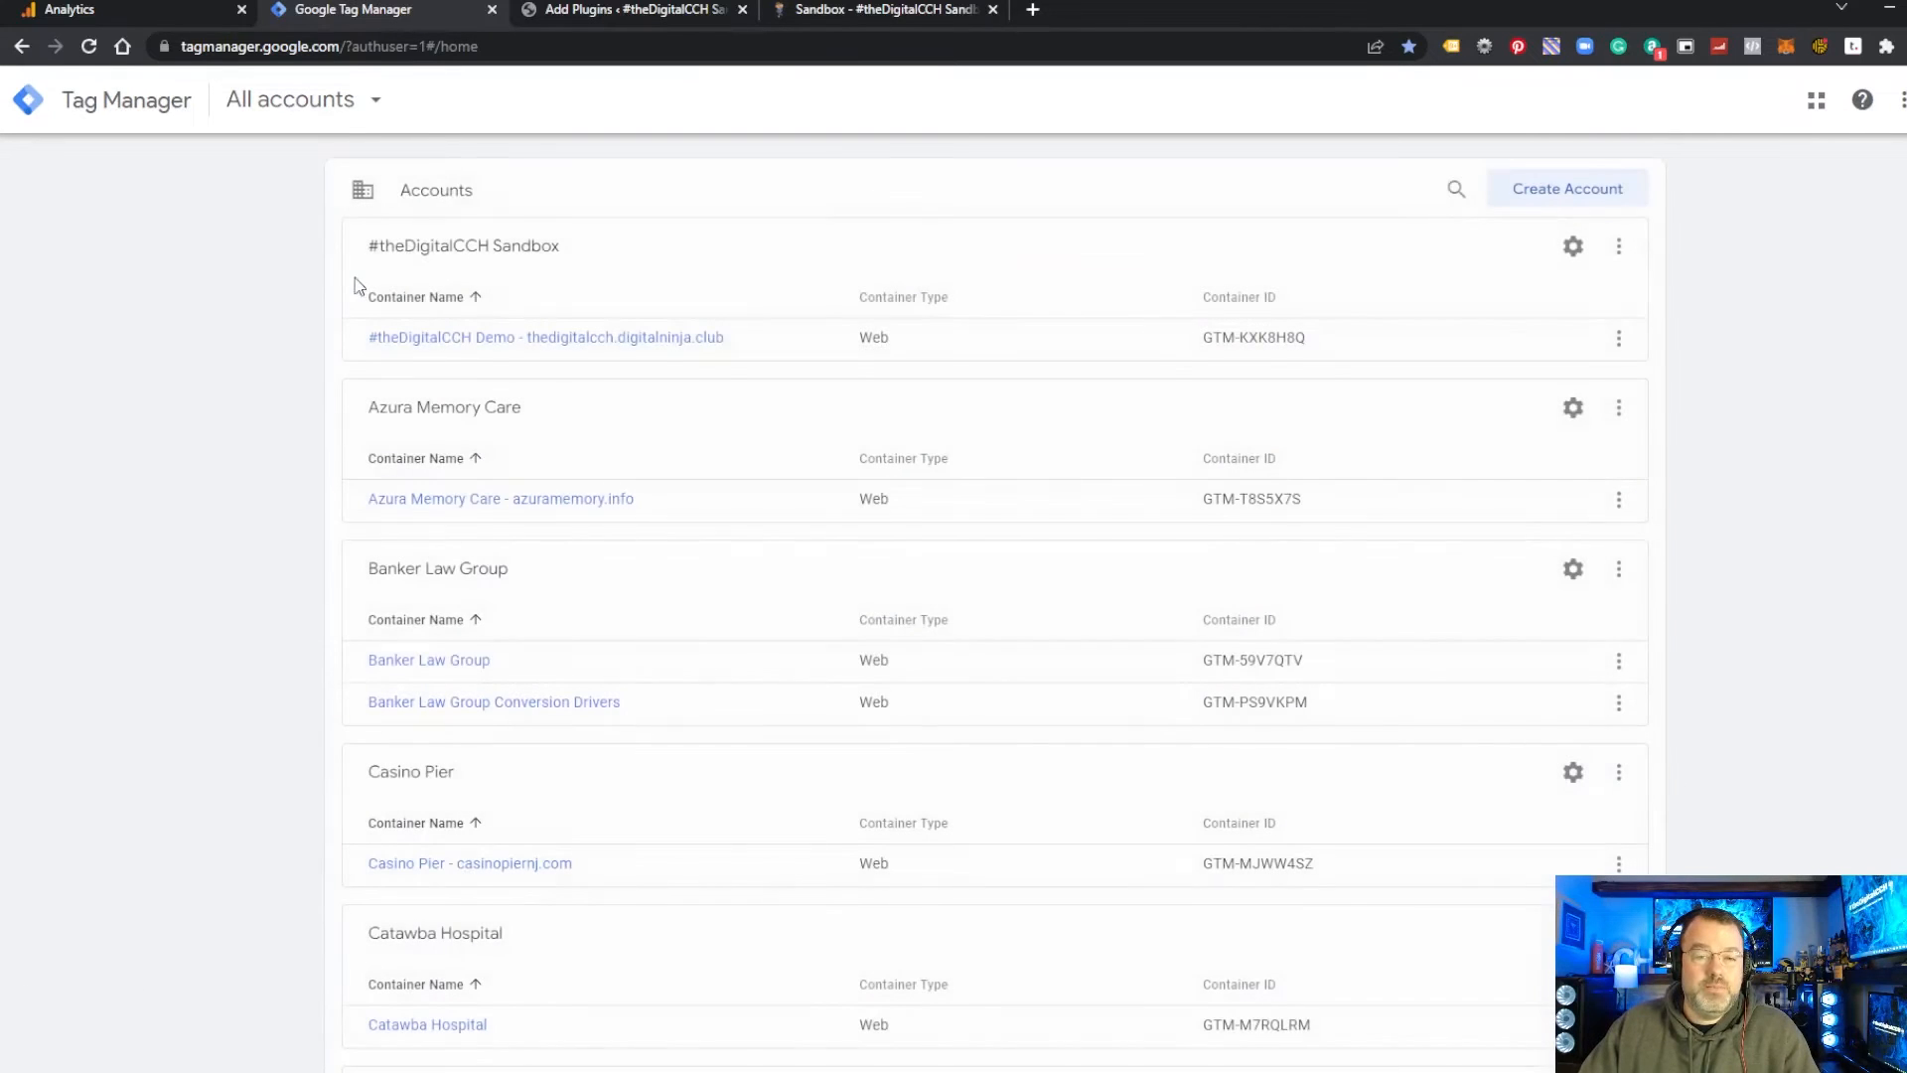
click(448, 338)
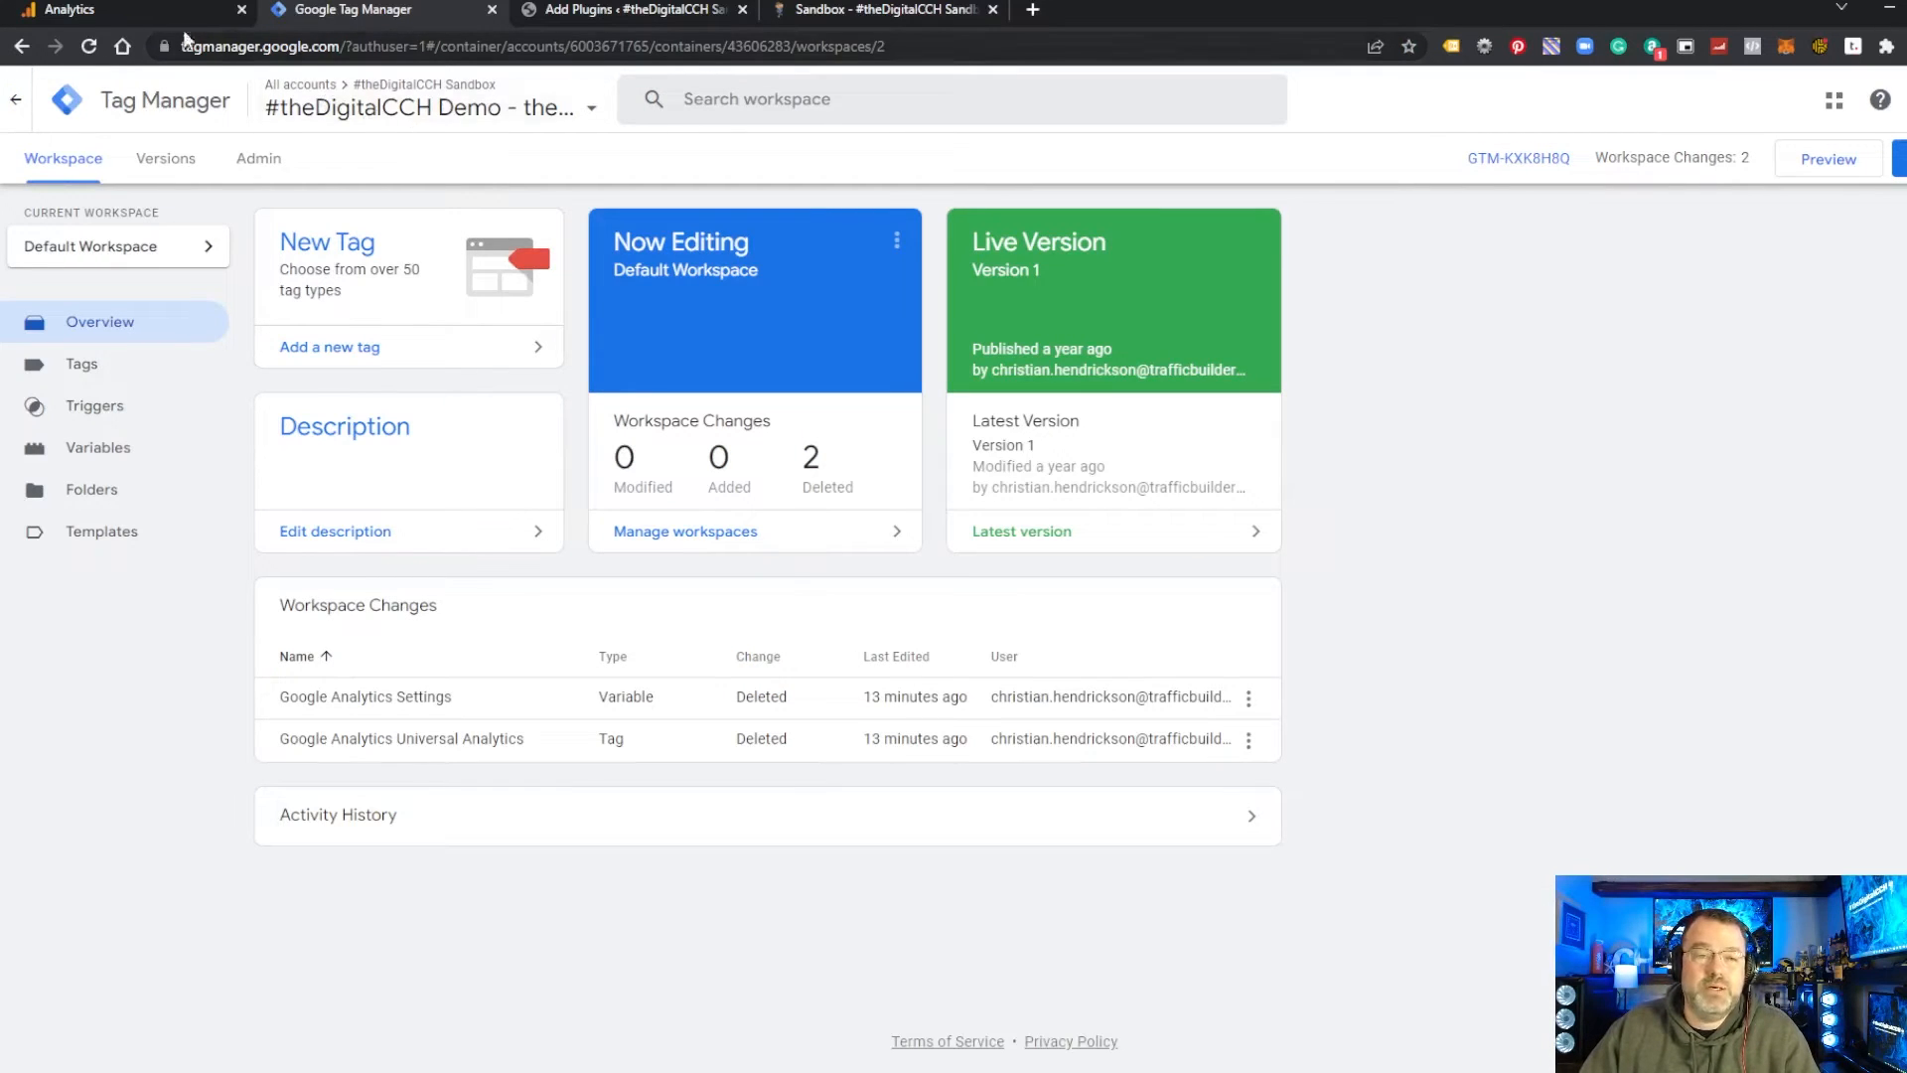
Step: Switch to Google Analytics and copy the tracking ID from the #theDigitalCCH Demo Property's settings
click(145, 9)
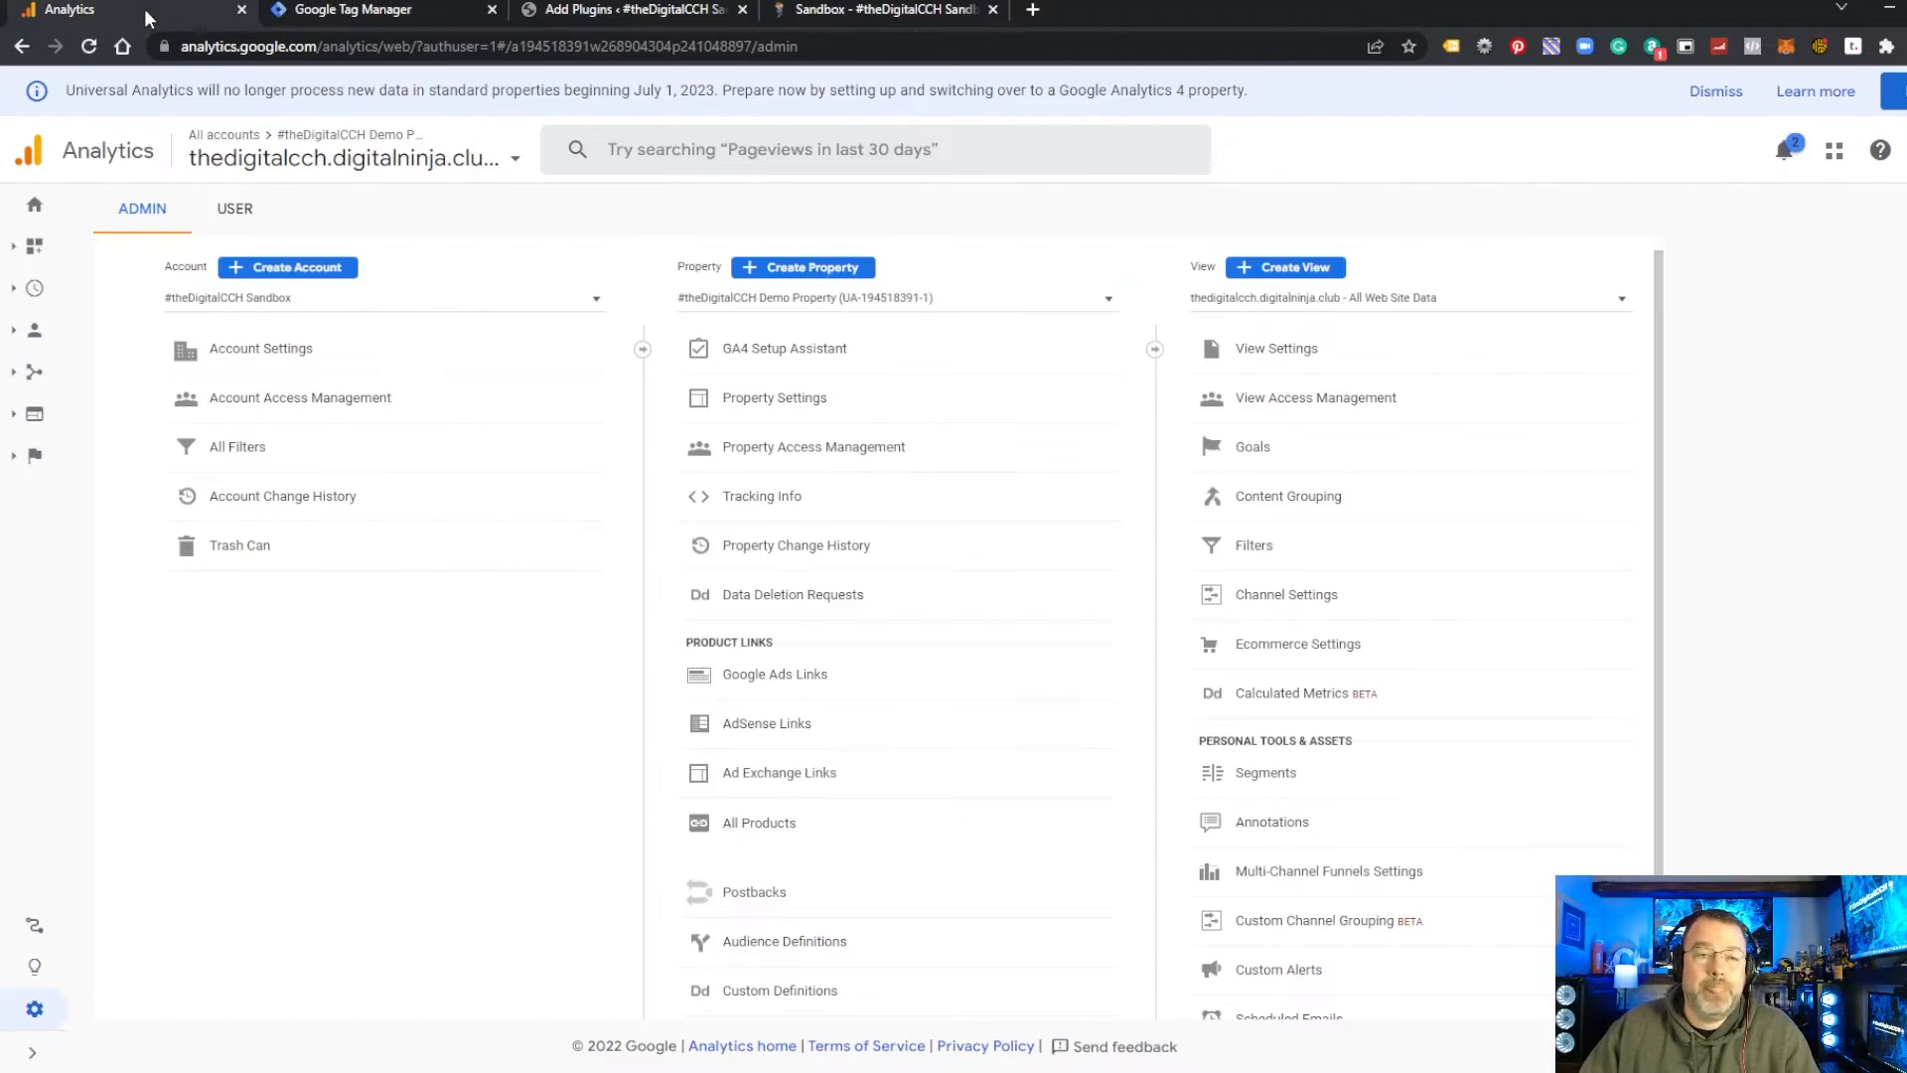
click(782, 398)
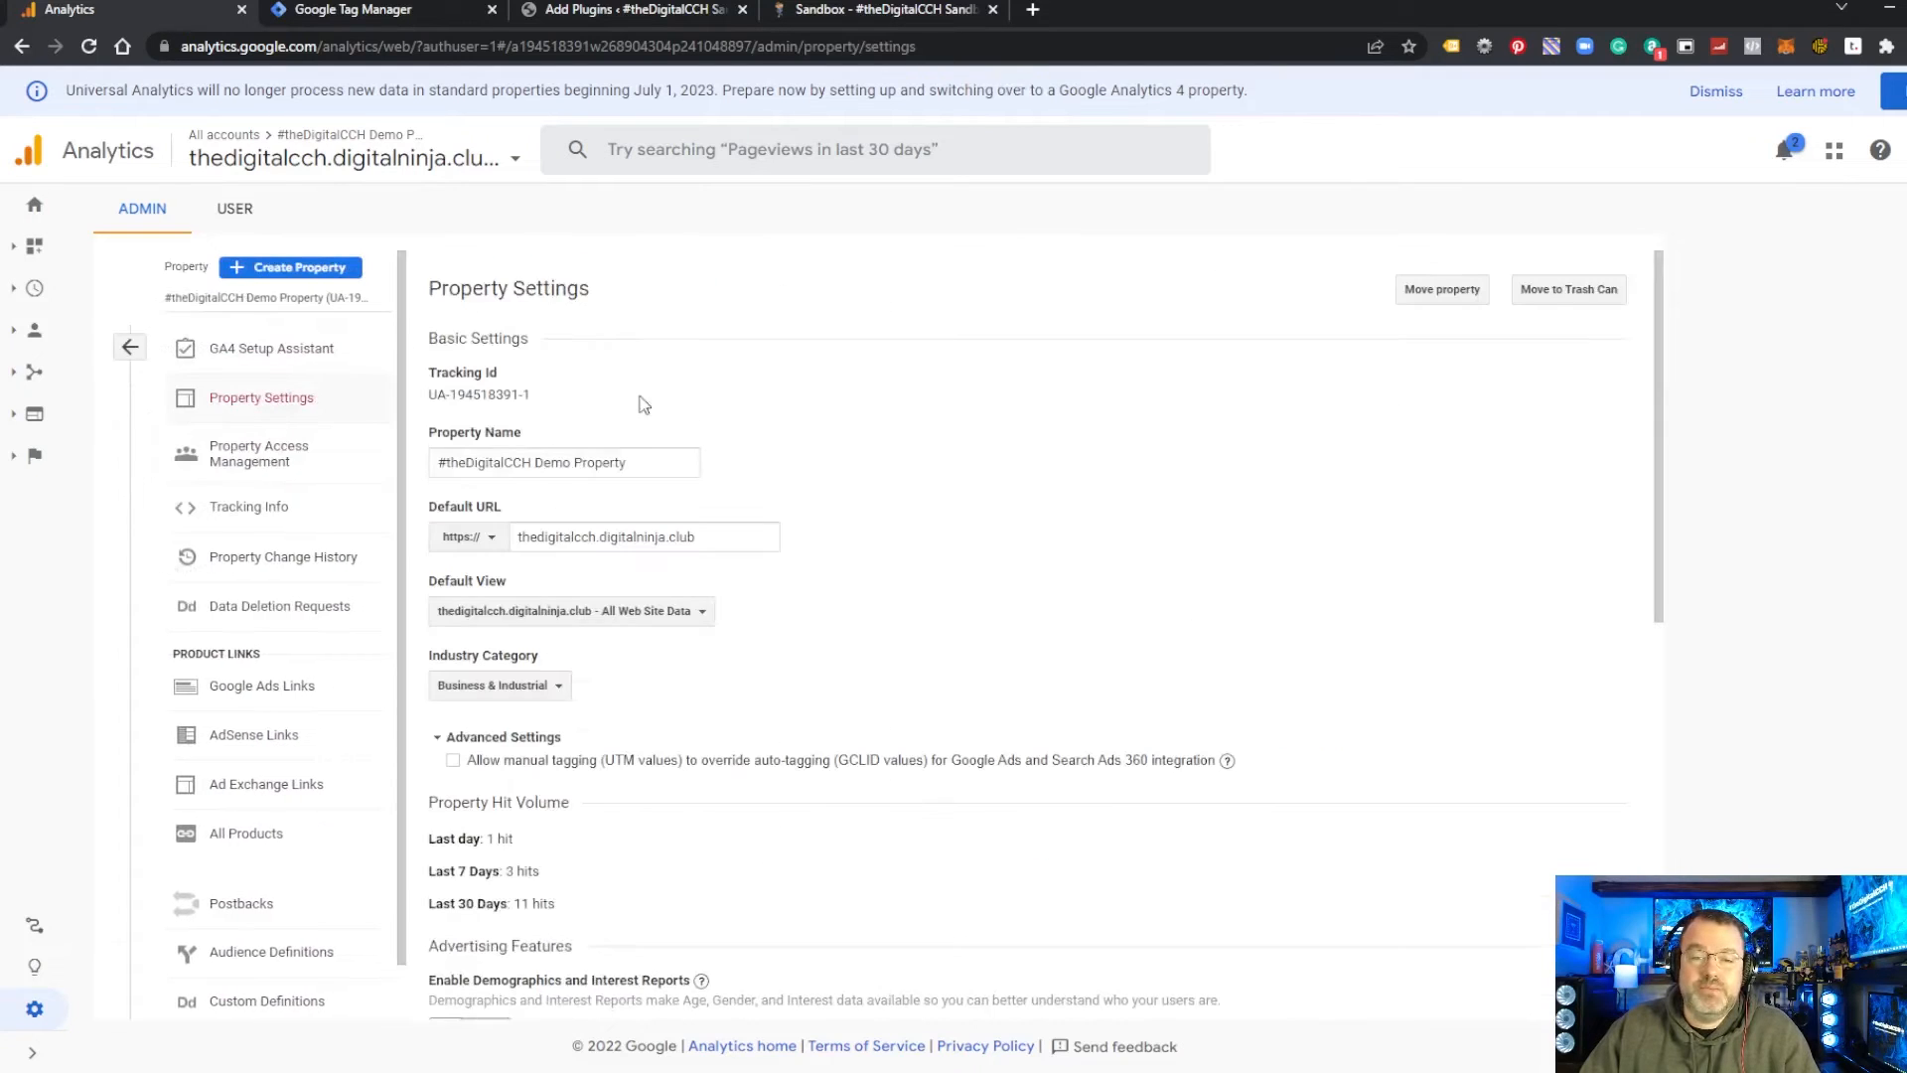
drag(535, 395, 432, 394)
key(ctrl+c)
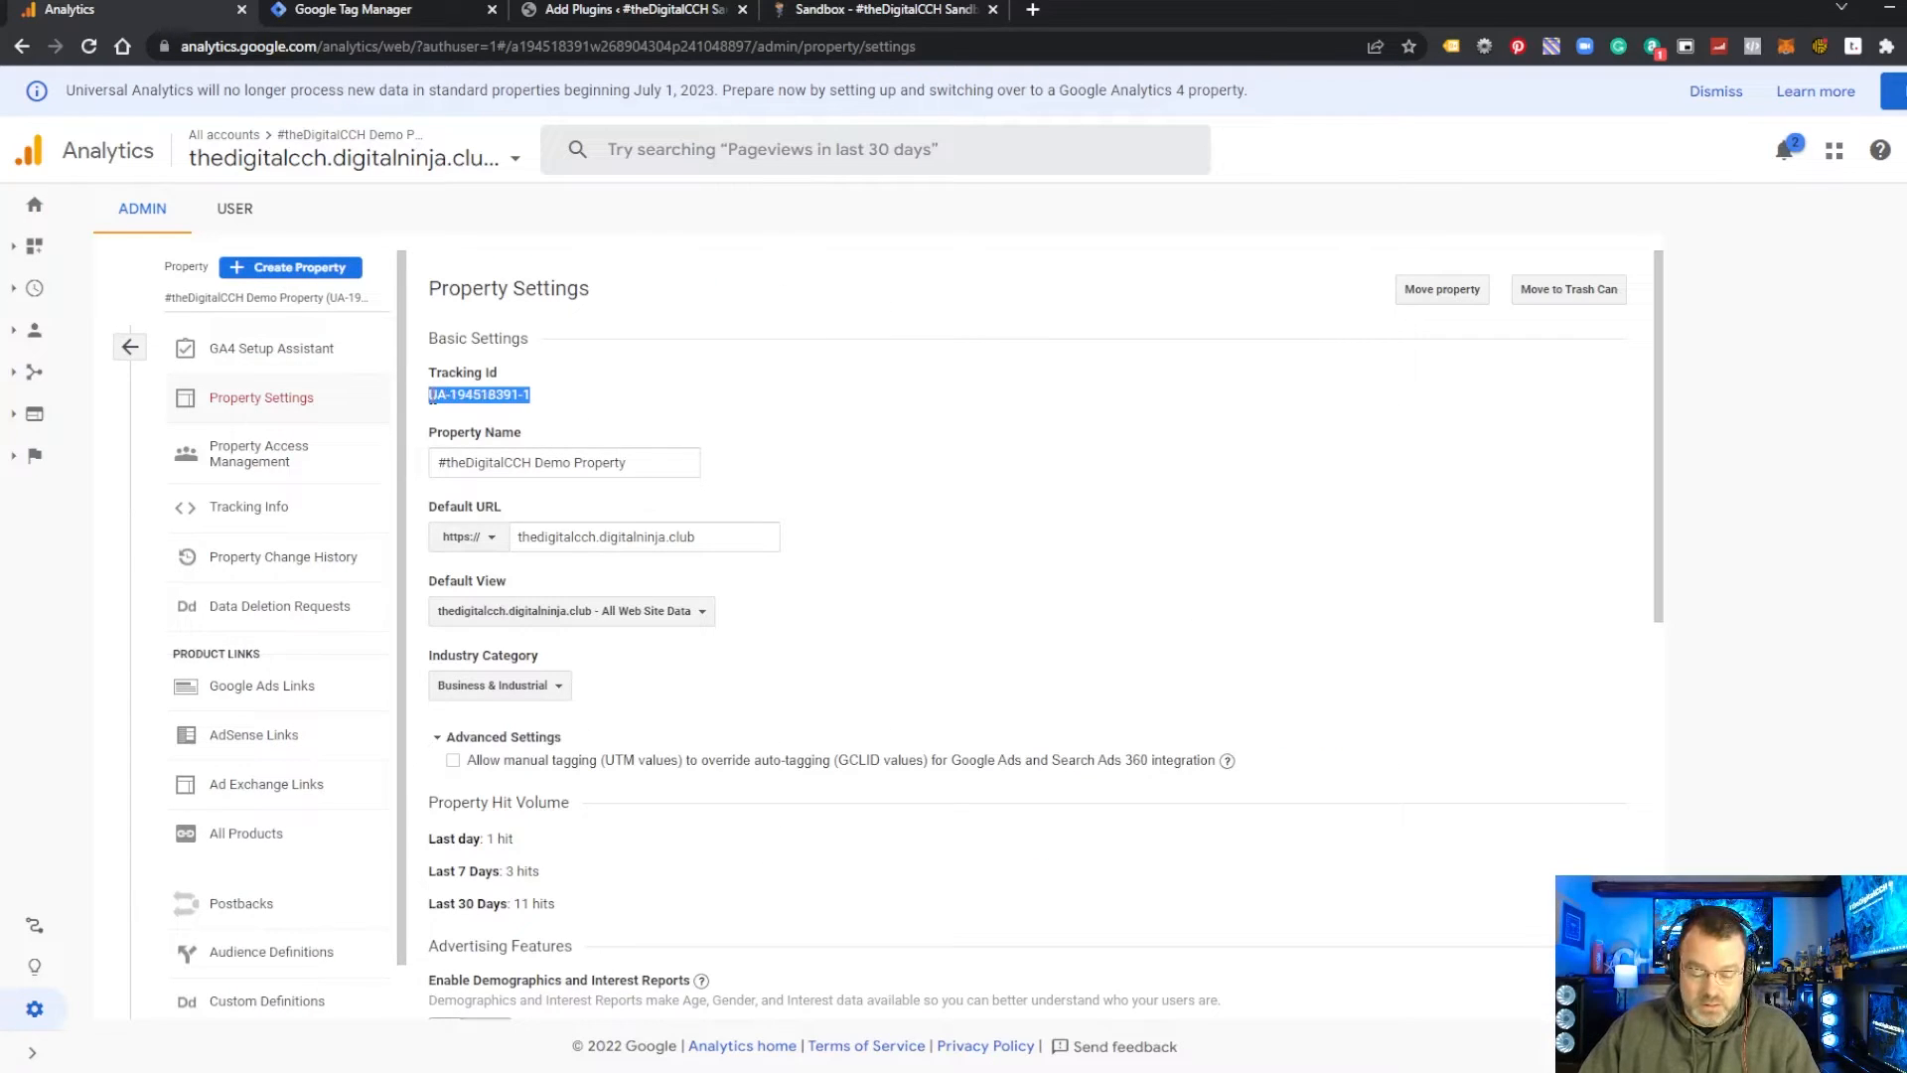
Step: Switch to Google Tag Manager and create a new tag of type Google Analytics: Universal Analytics
click(377, 12)
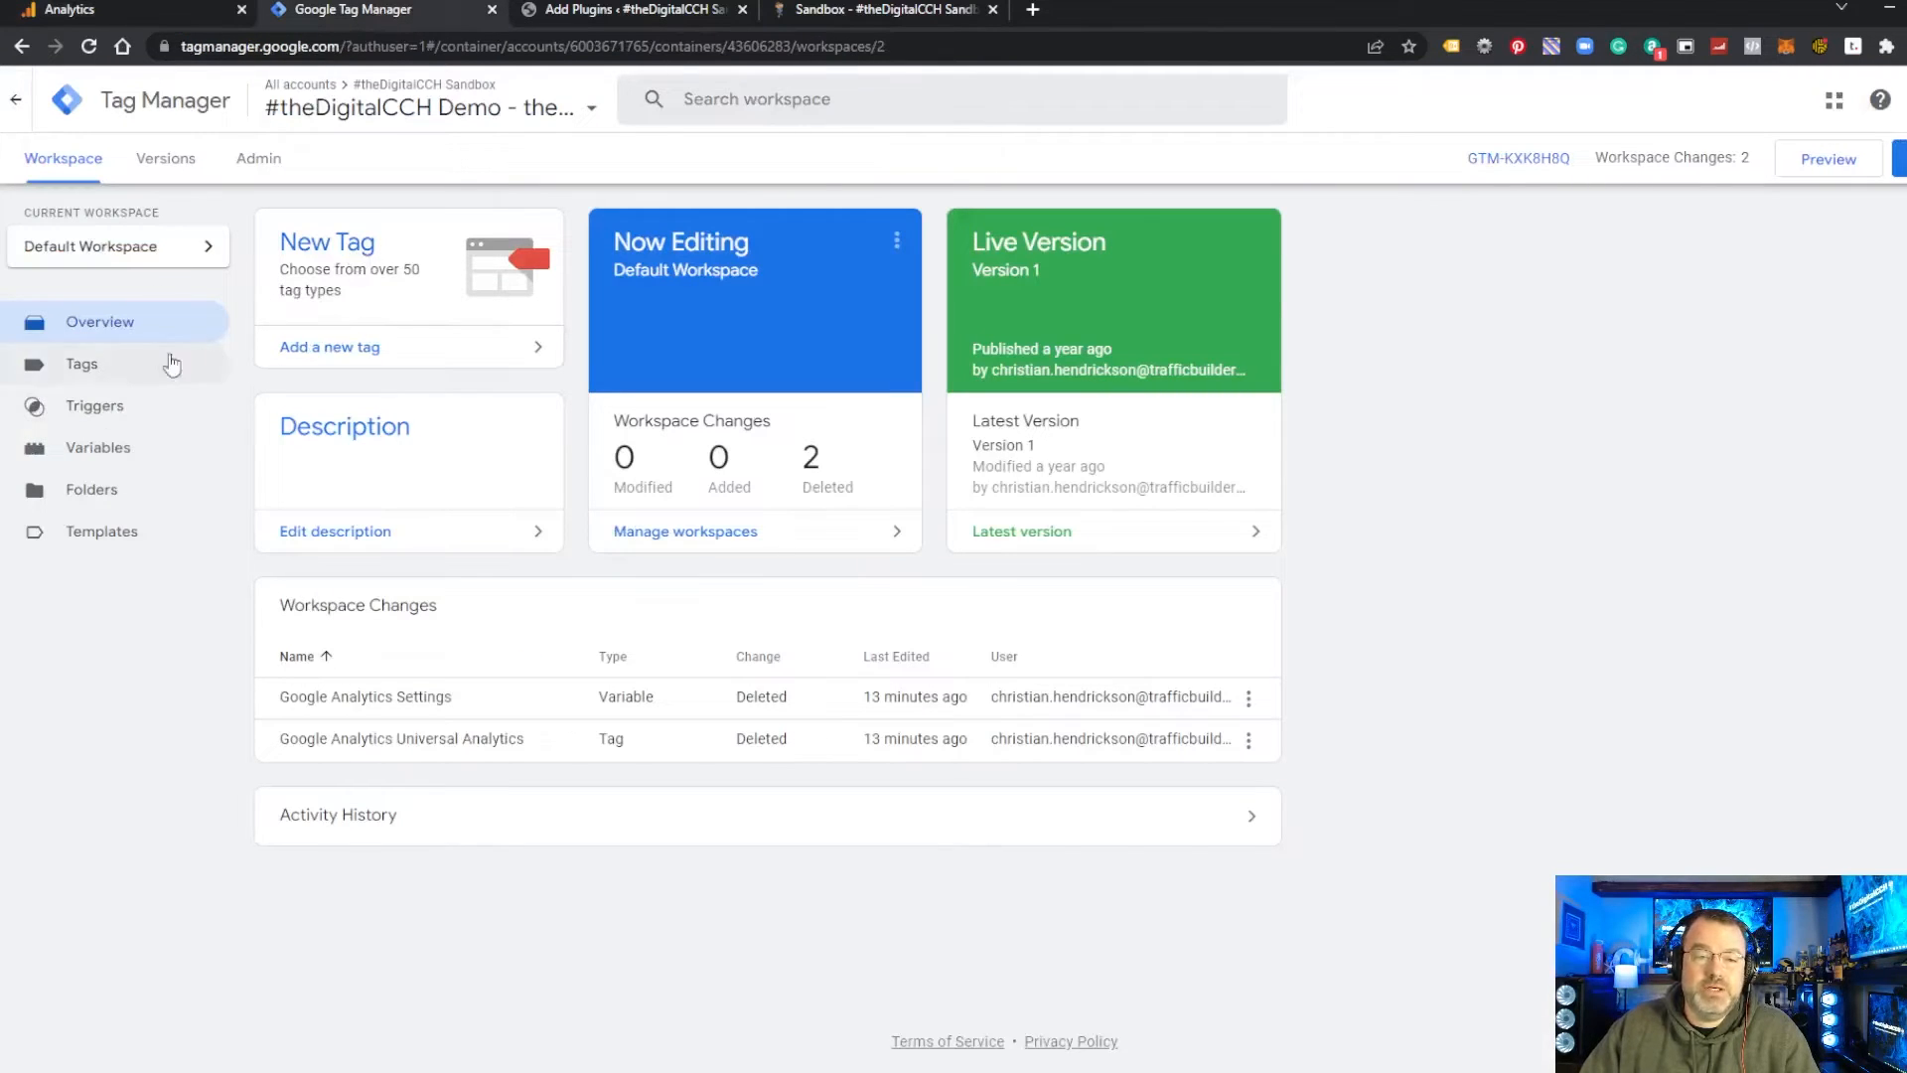
click(83, 366)
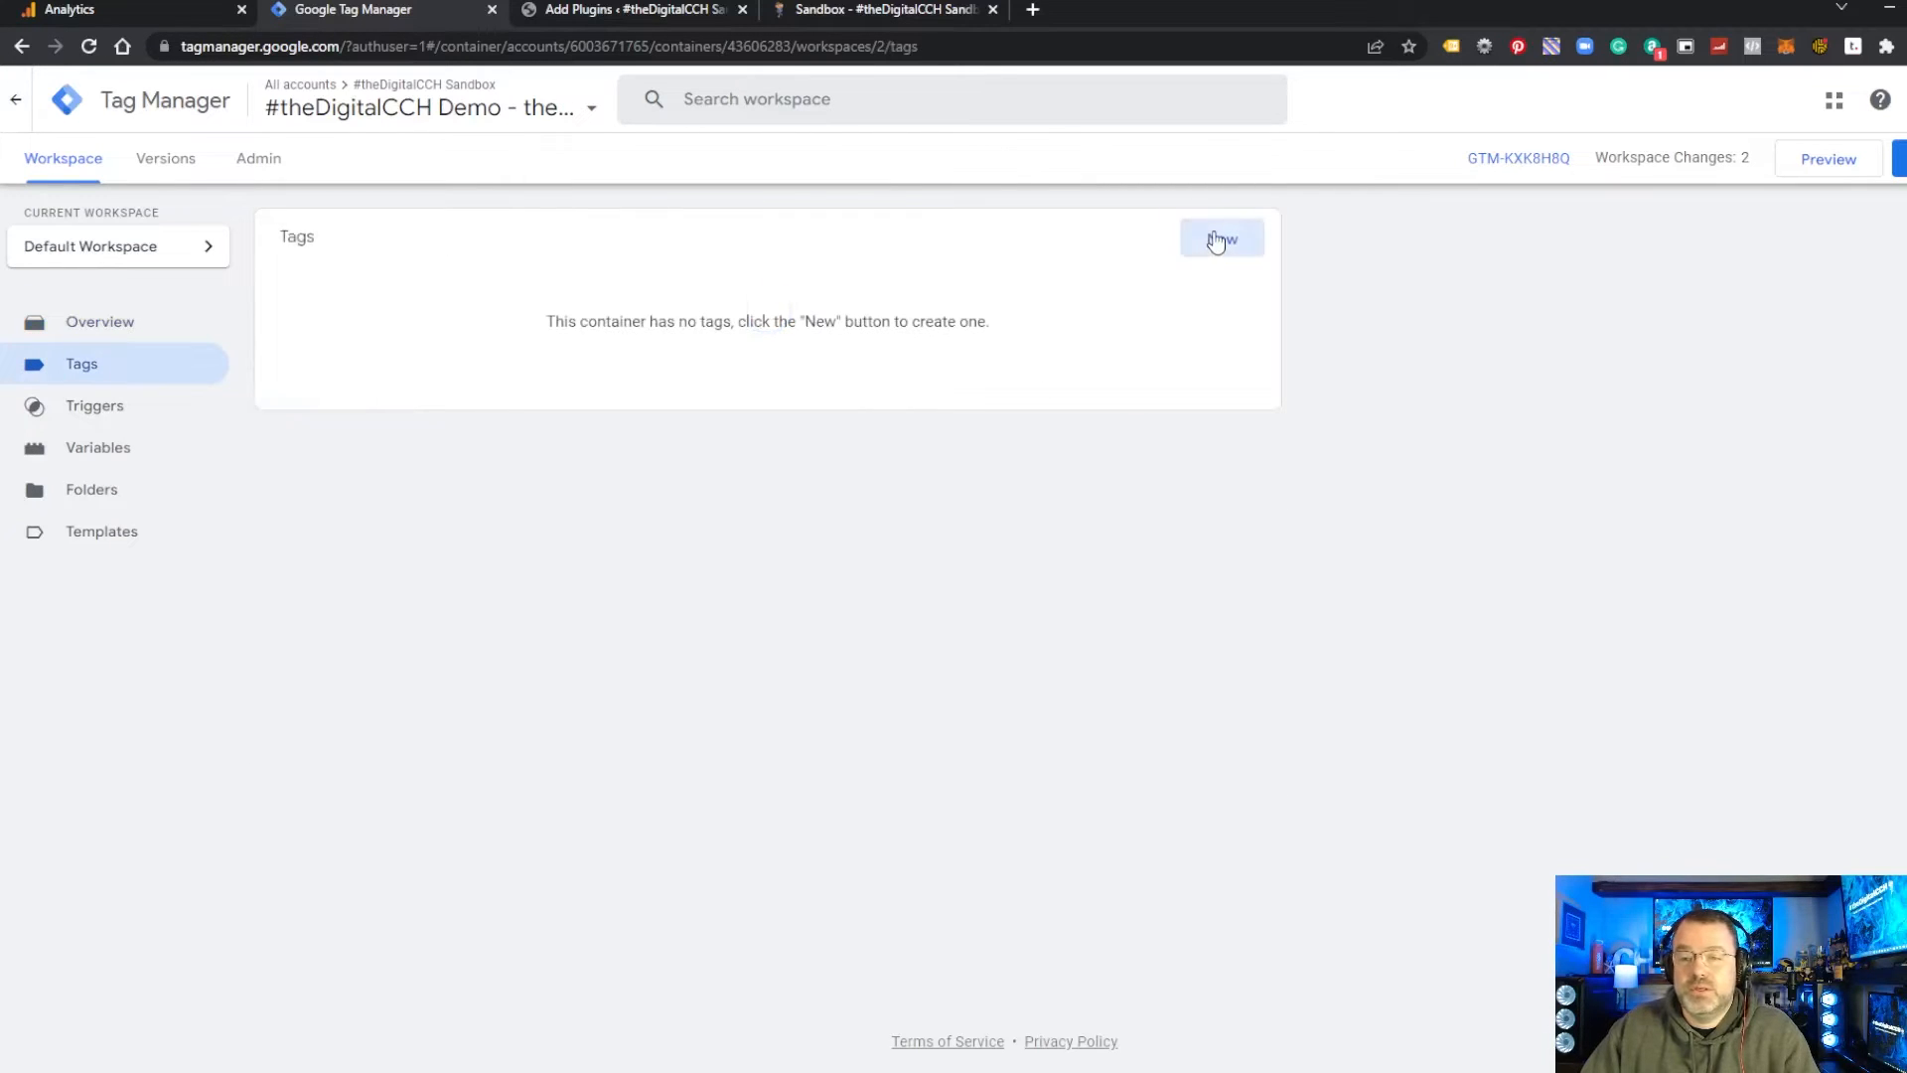
click(1213, 238)
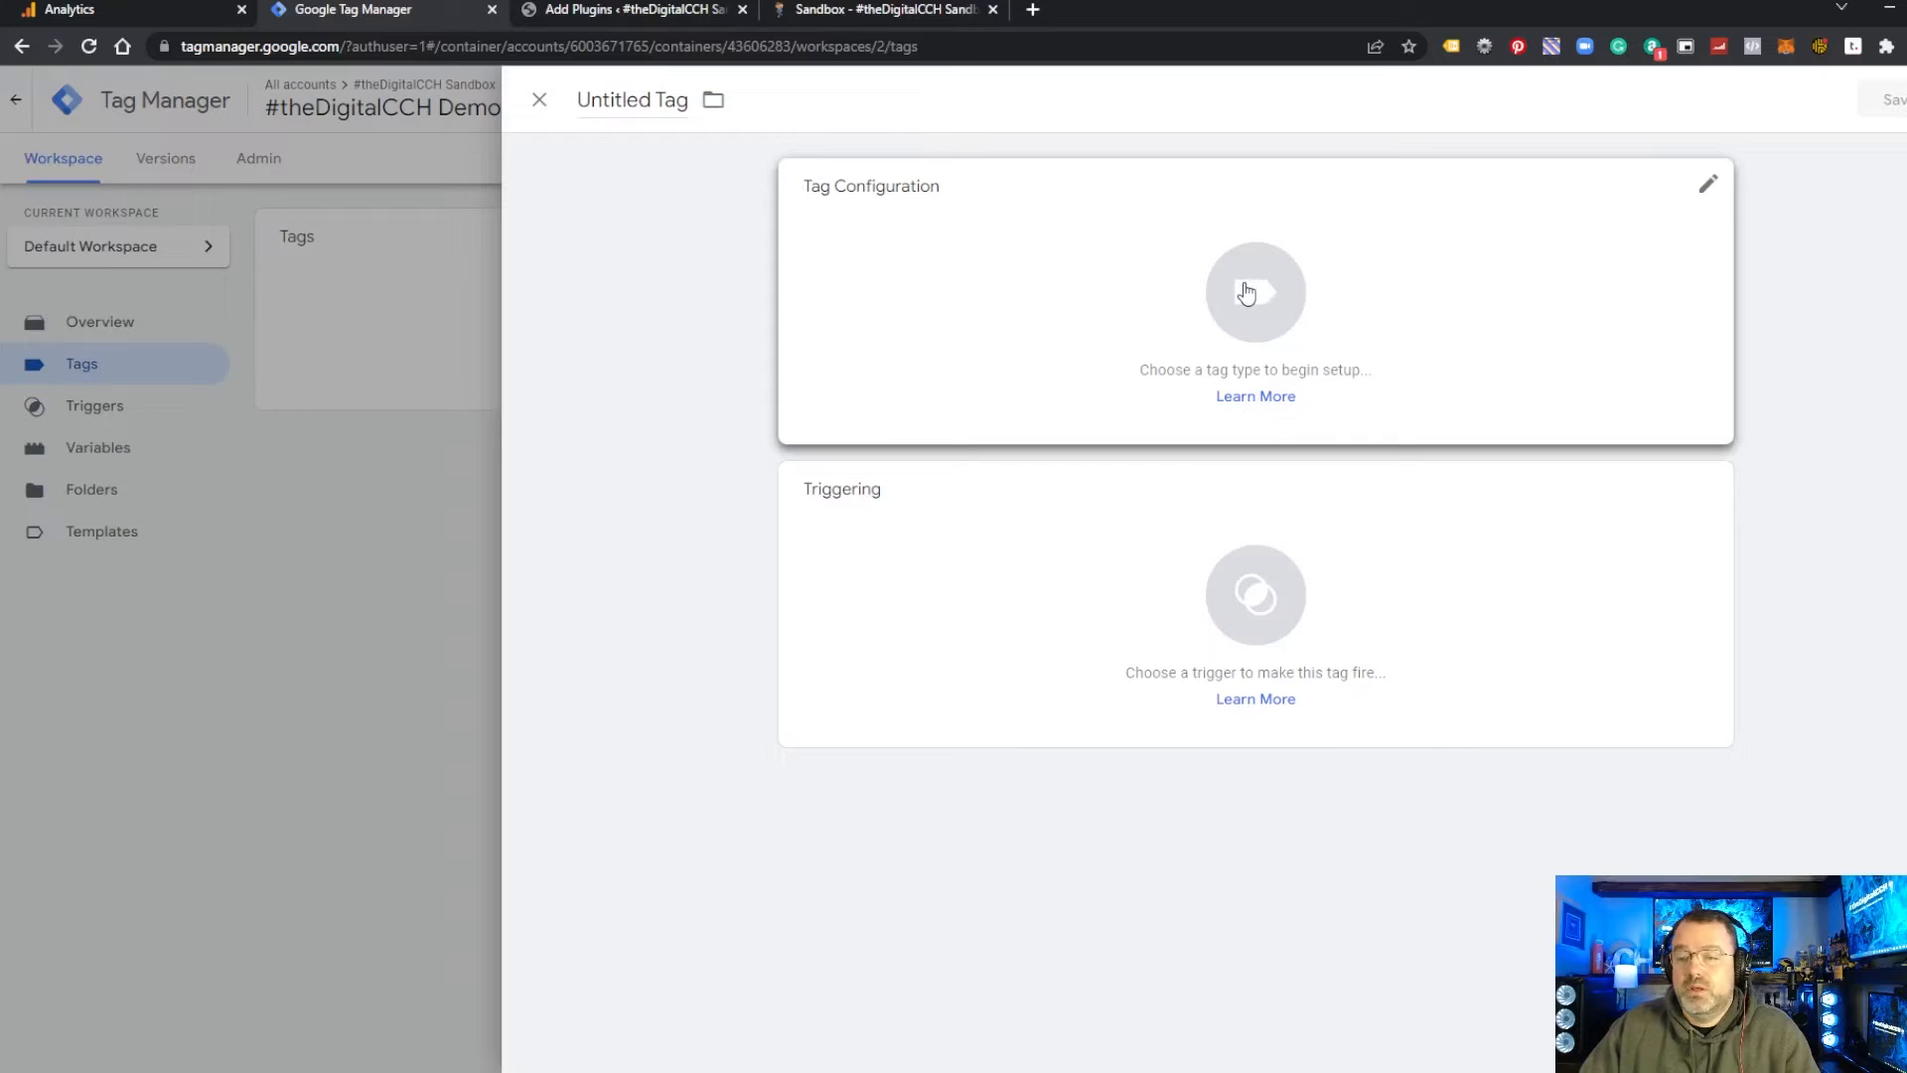
click(1246, 293)
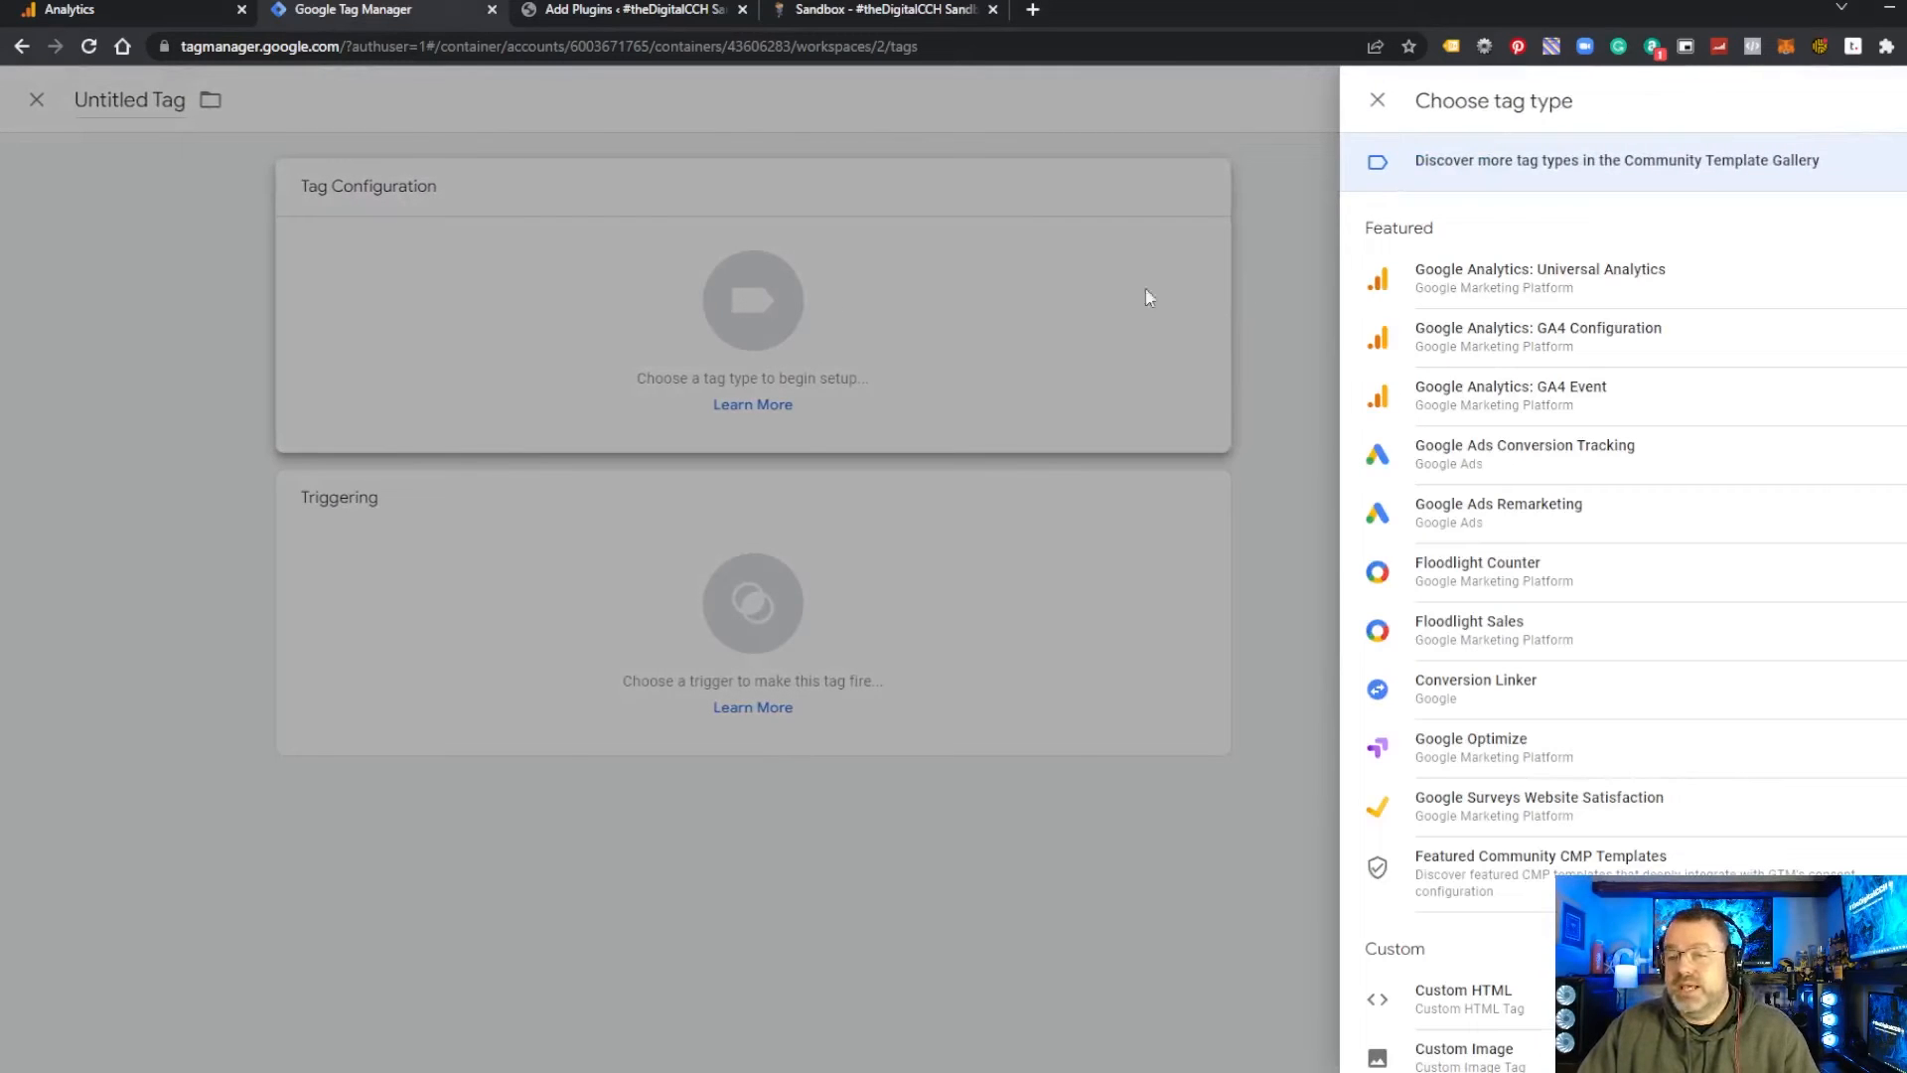
click(1510, 283)
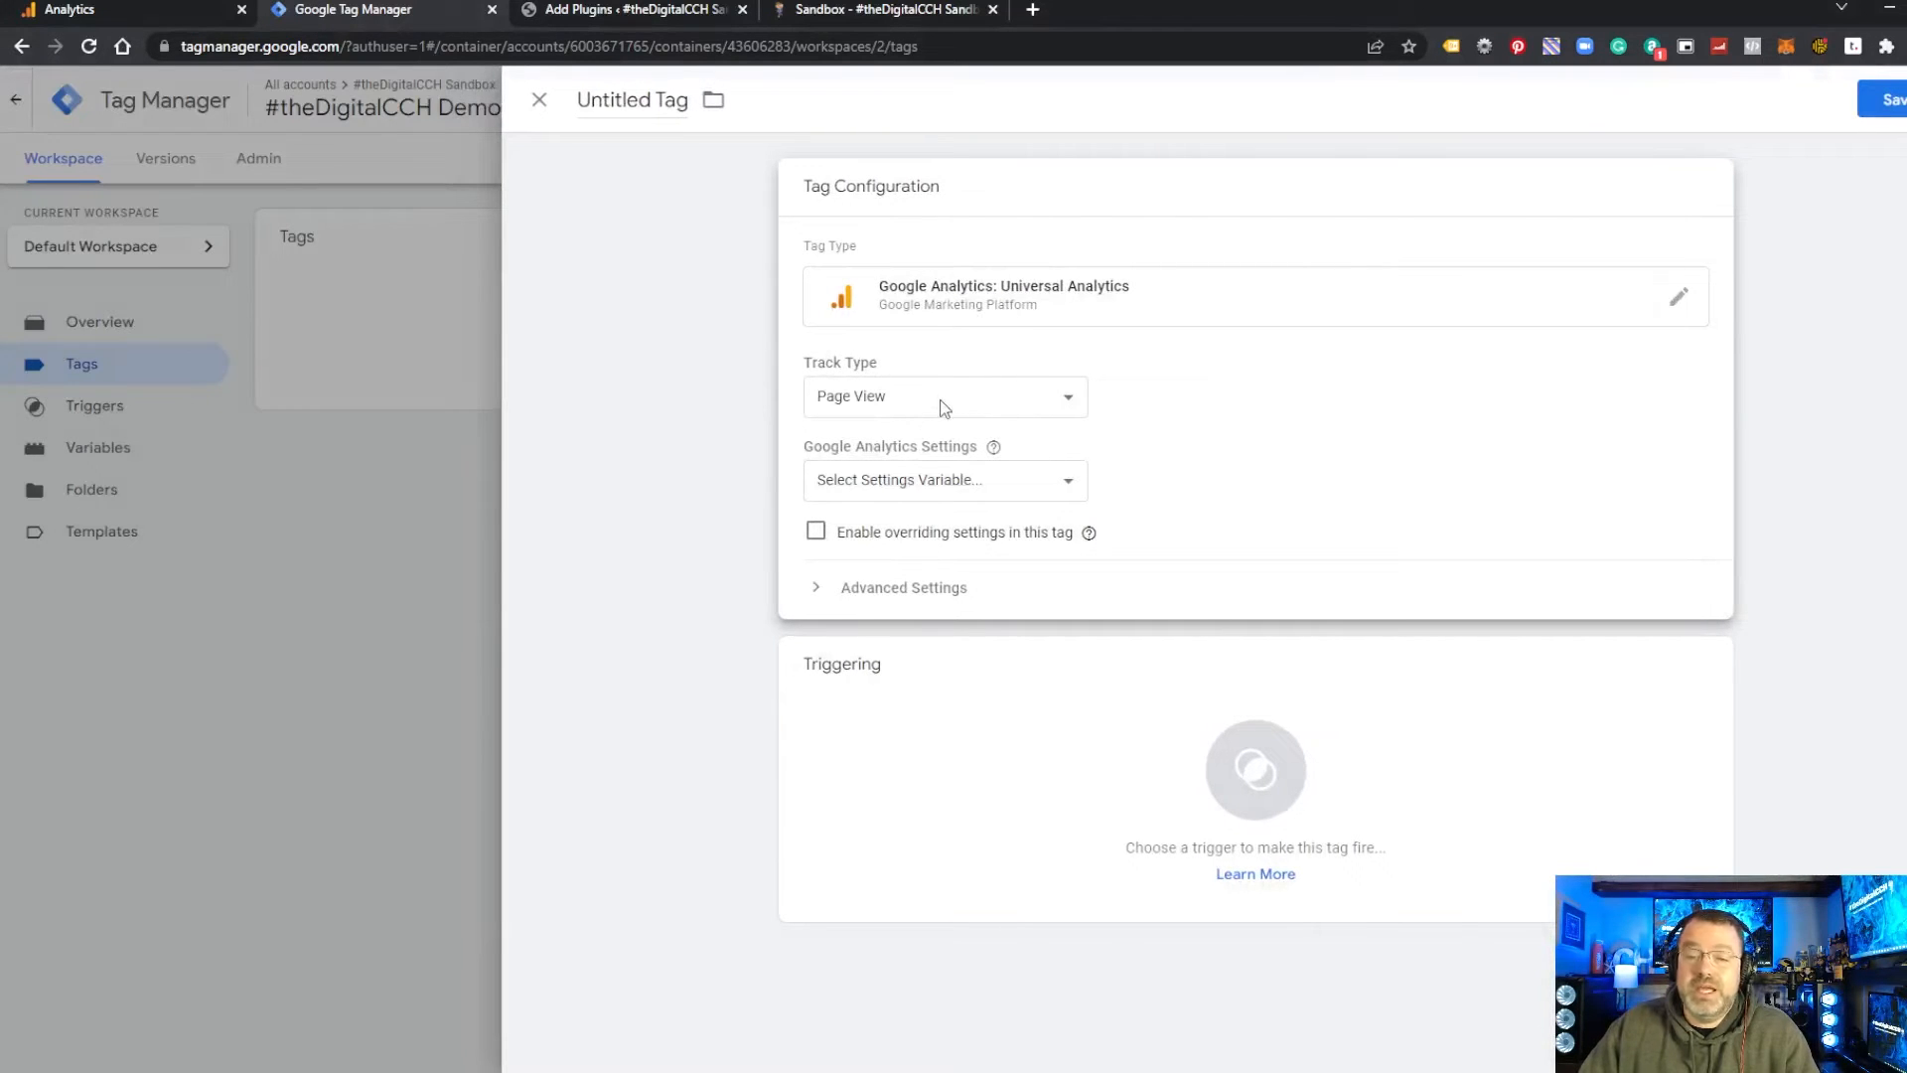
Step: Start a new Google Analytics Settings variable for the tag and paste the copied tracking ID into it
click(934, 482)
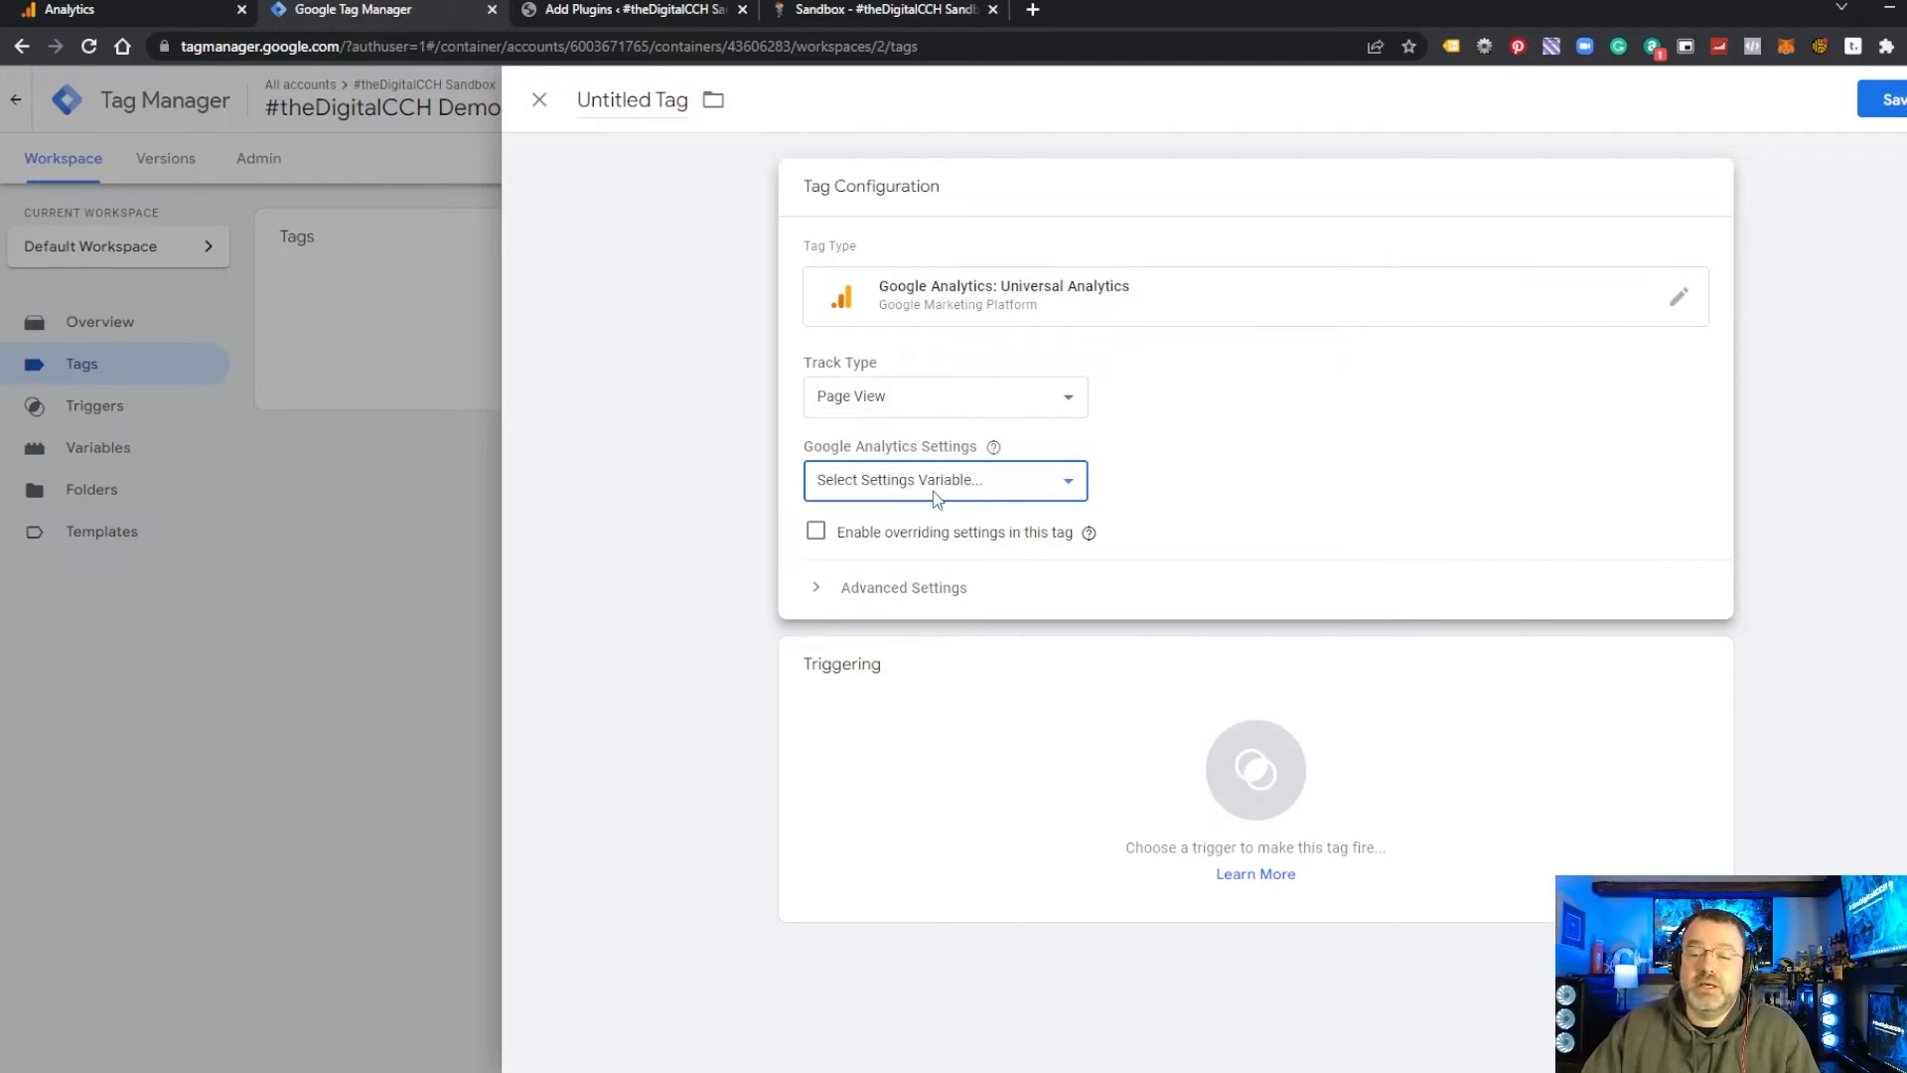
click(872, 556)
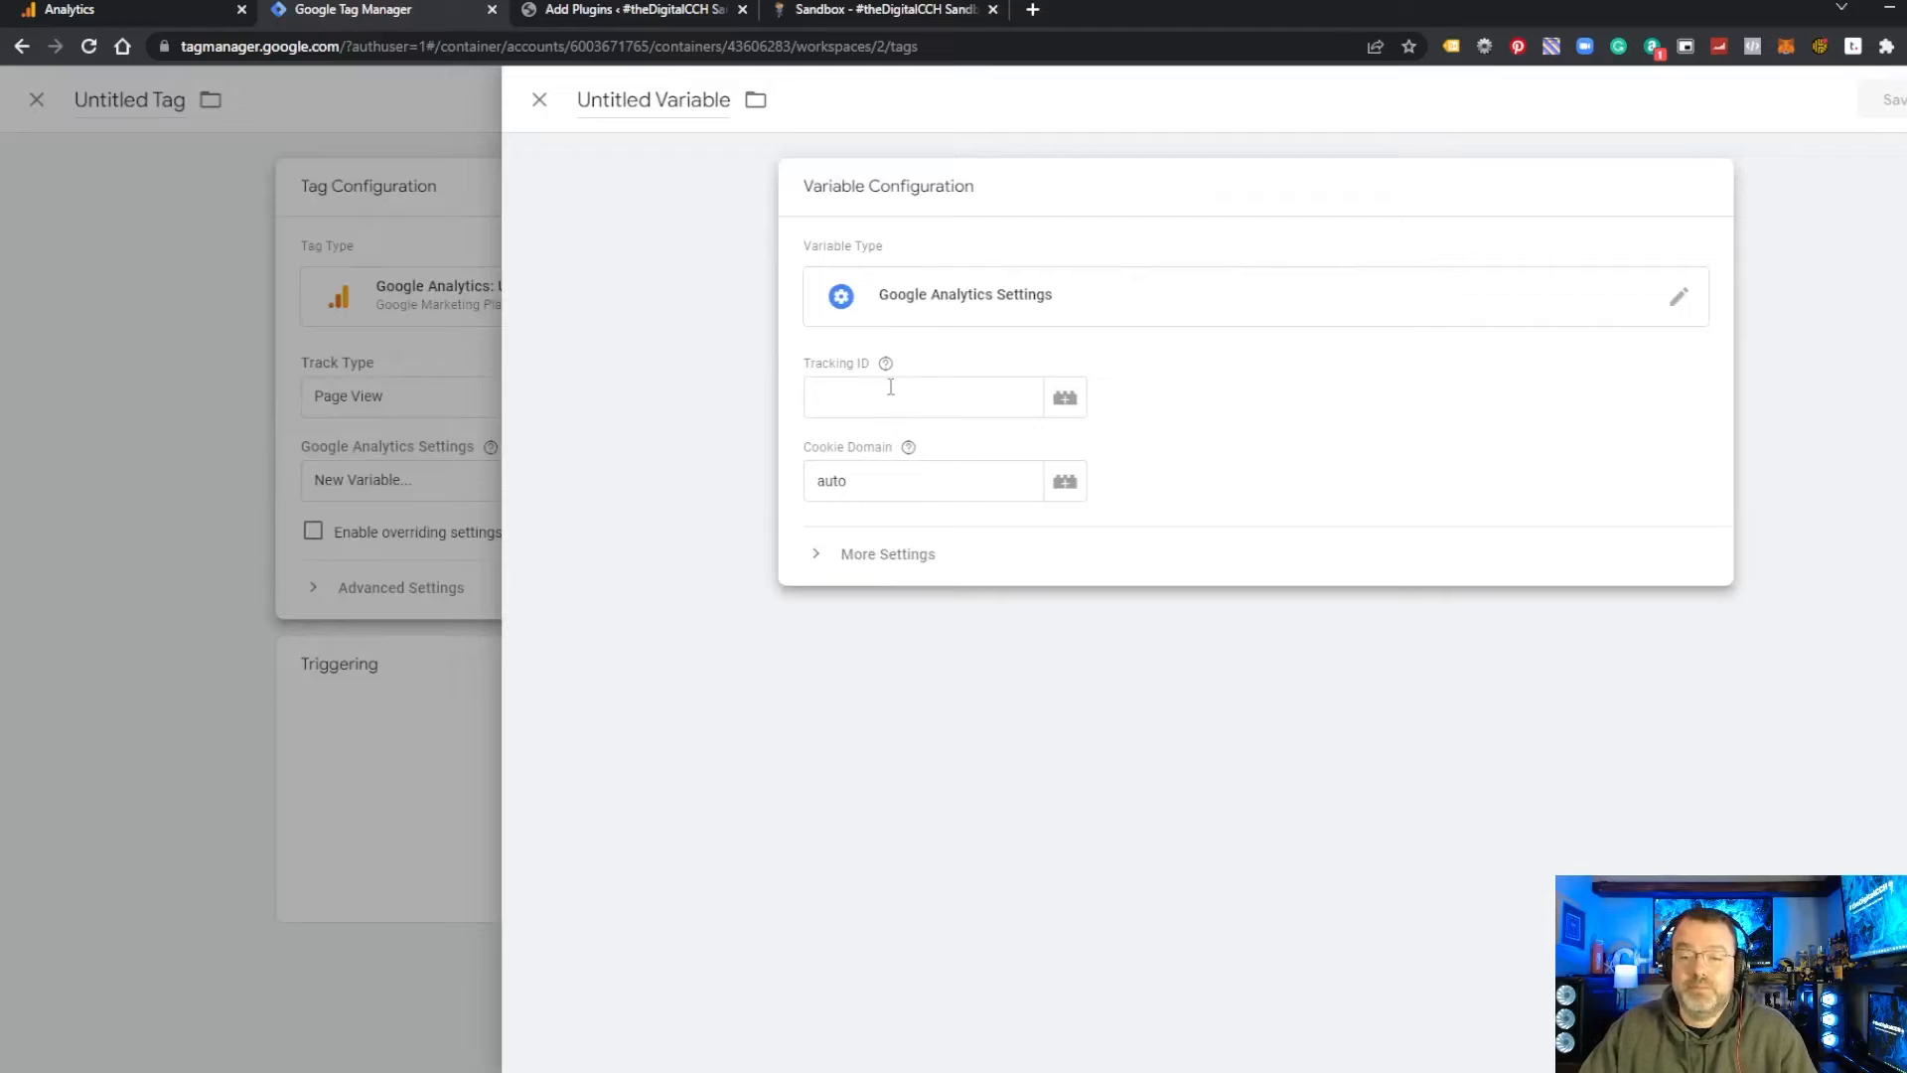
click(889, 391)
key(ctrl+v)
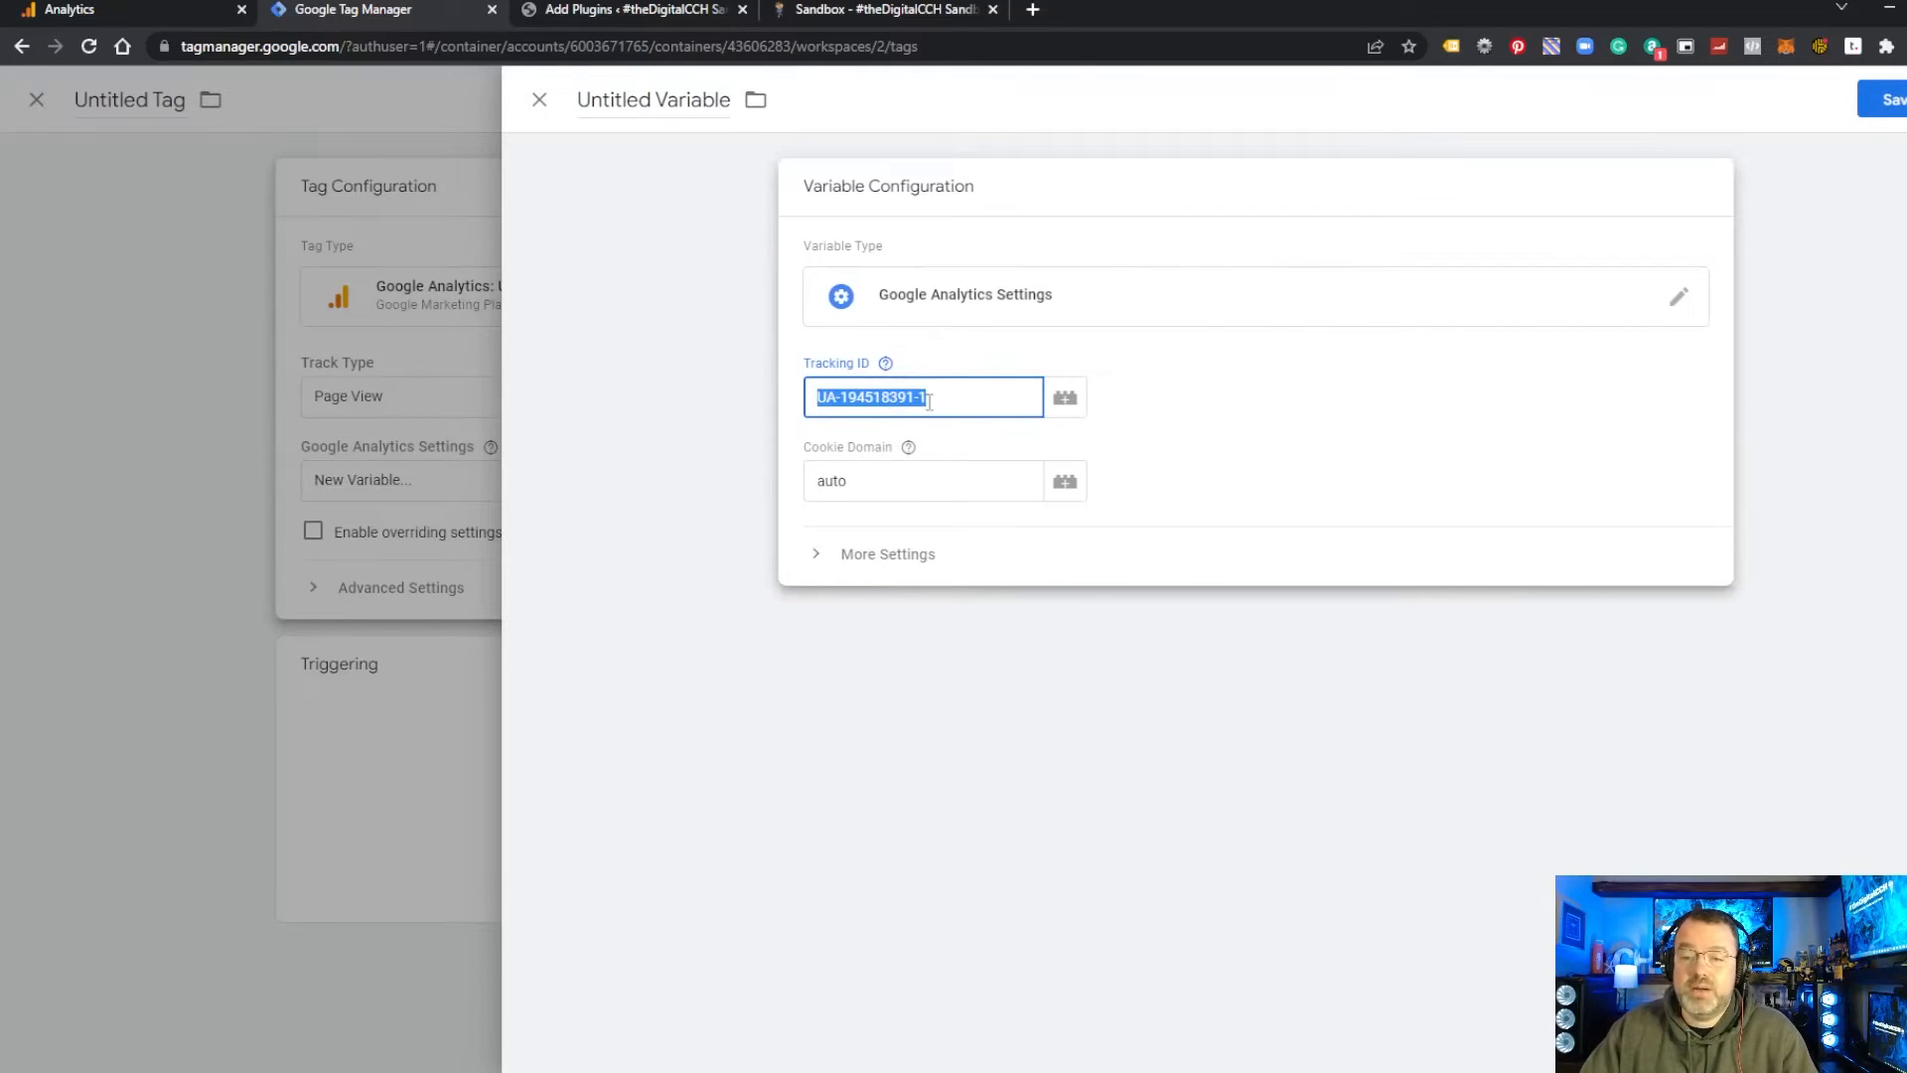
Step: Save the new variable under the name Google Analytics Settings
click(959, 399)
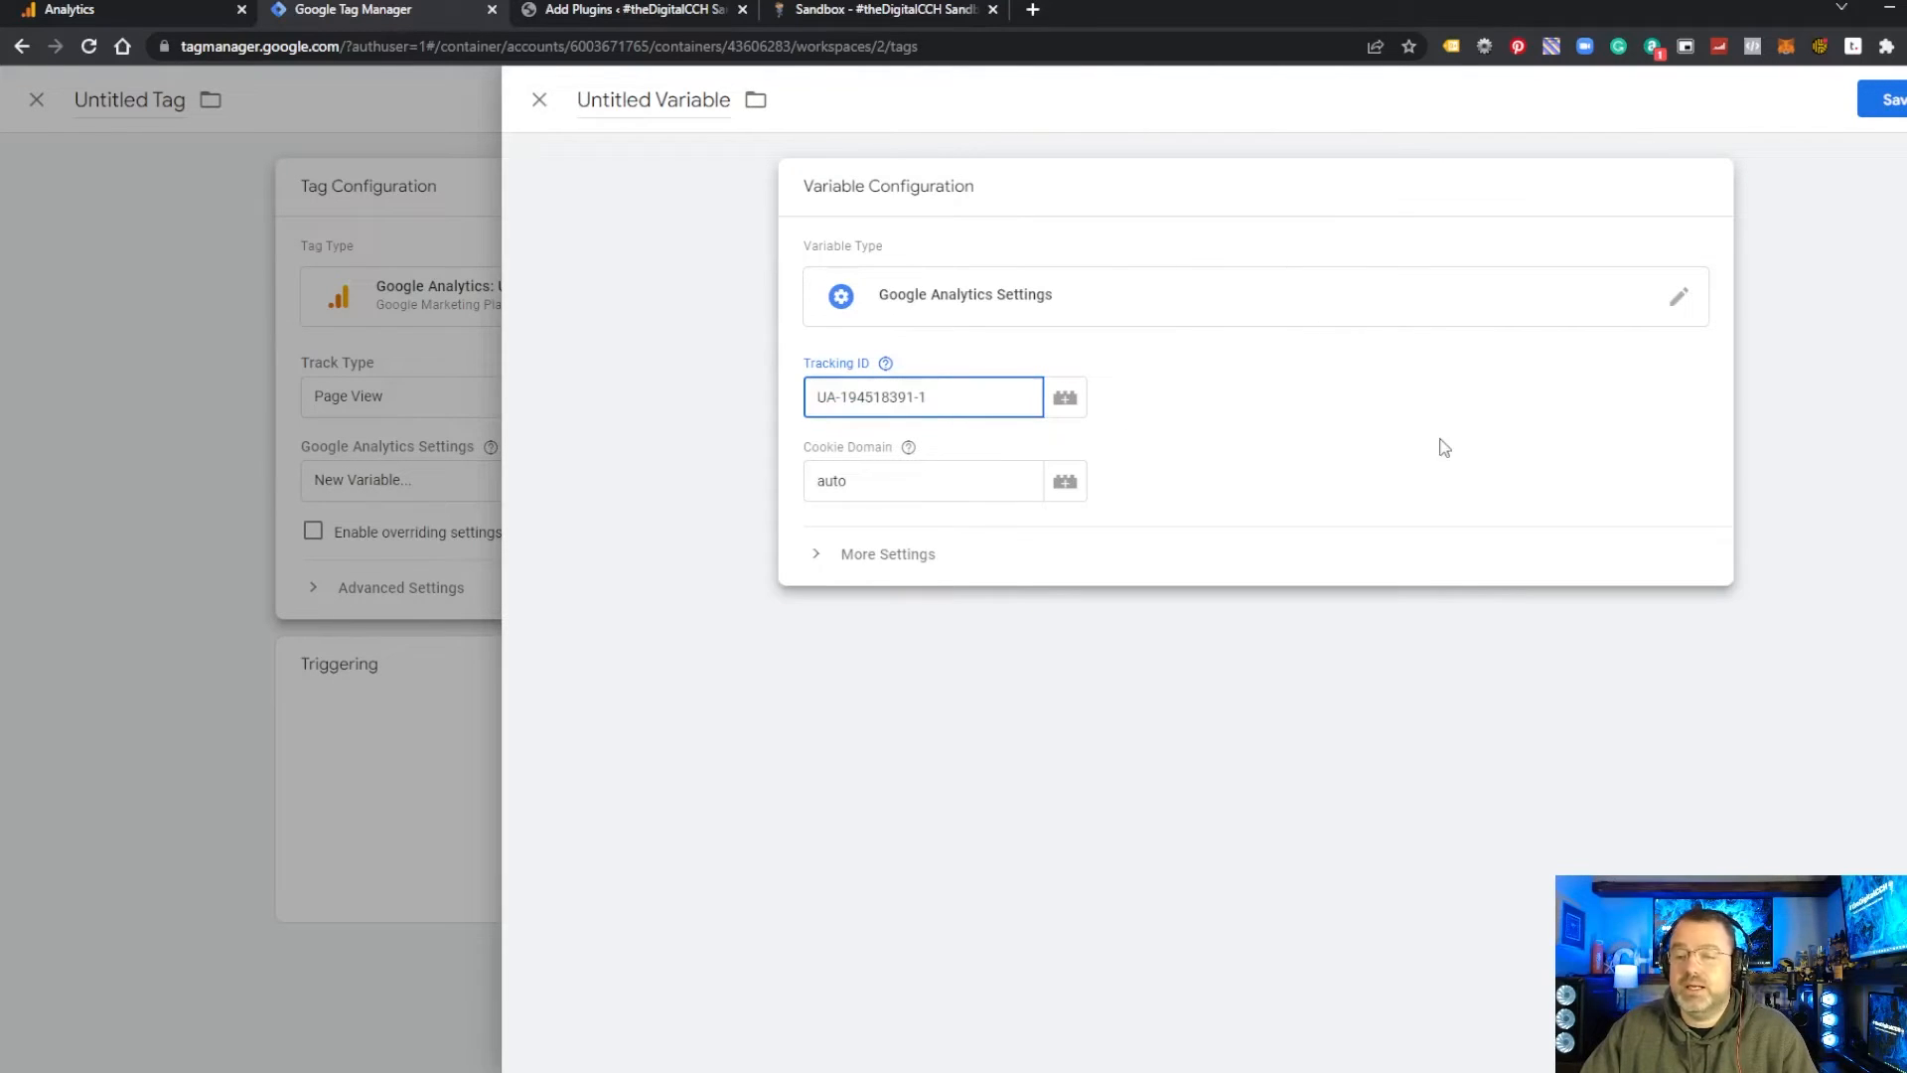
click(1900, 107)
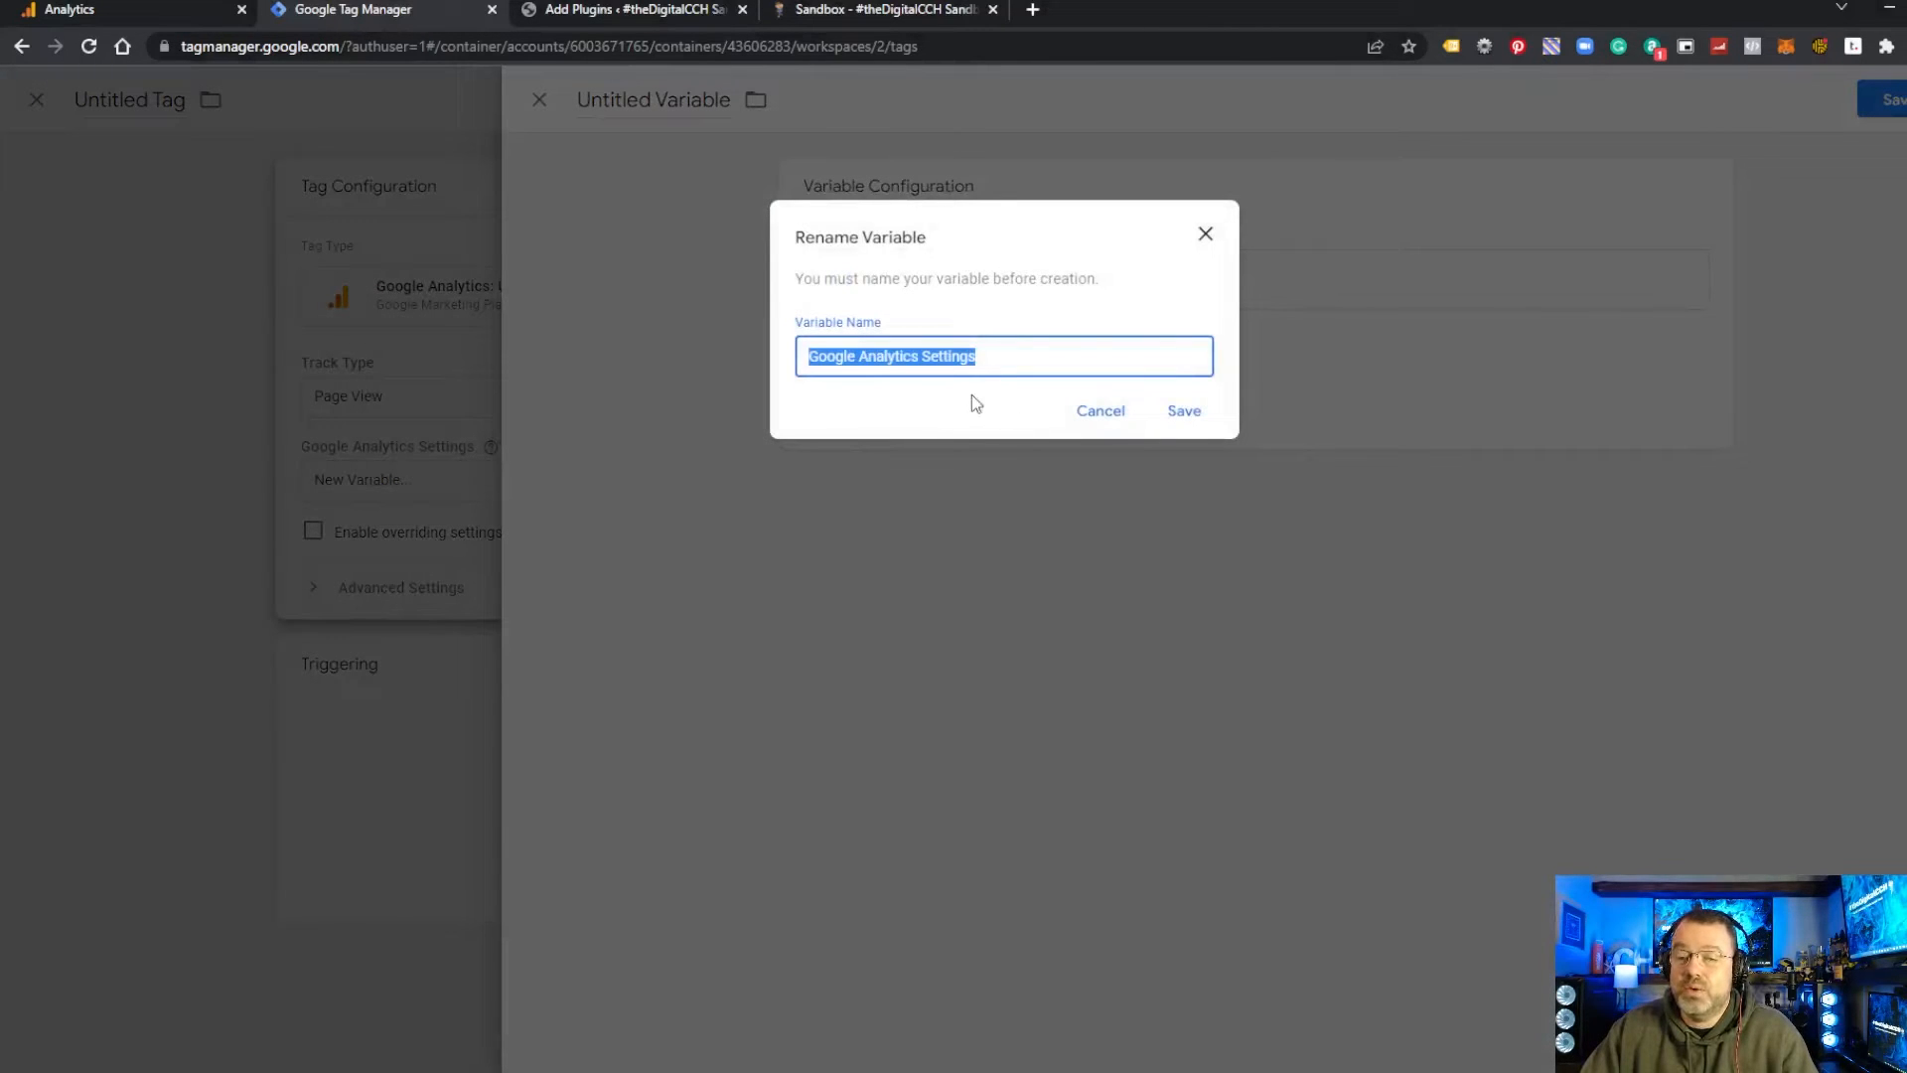
click(1184, 411)
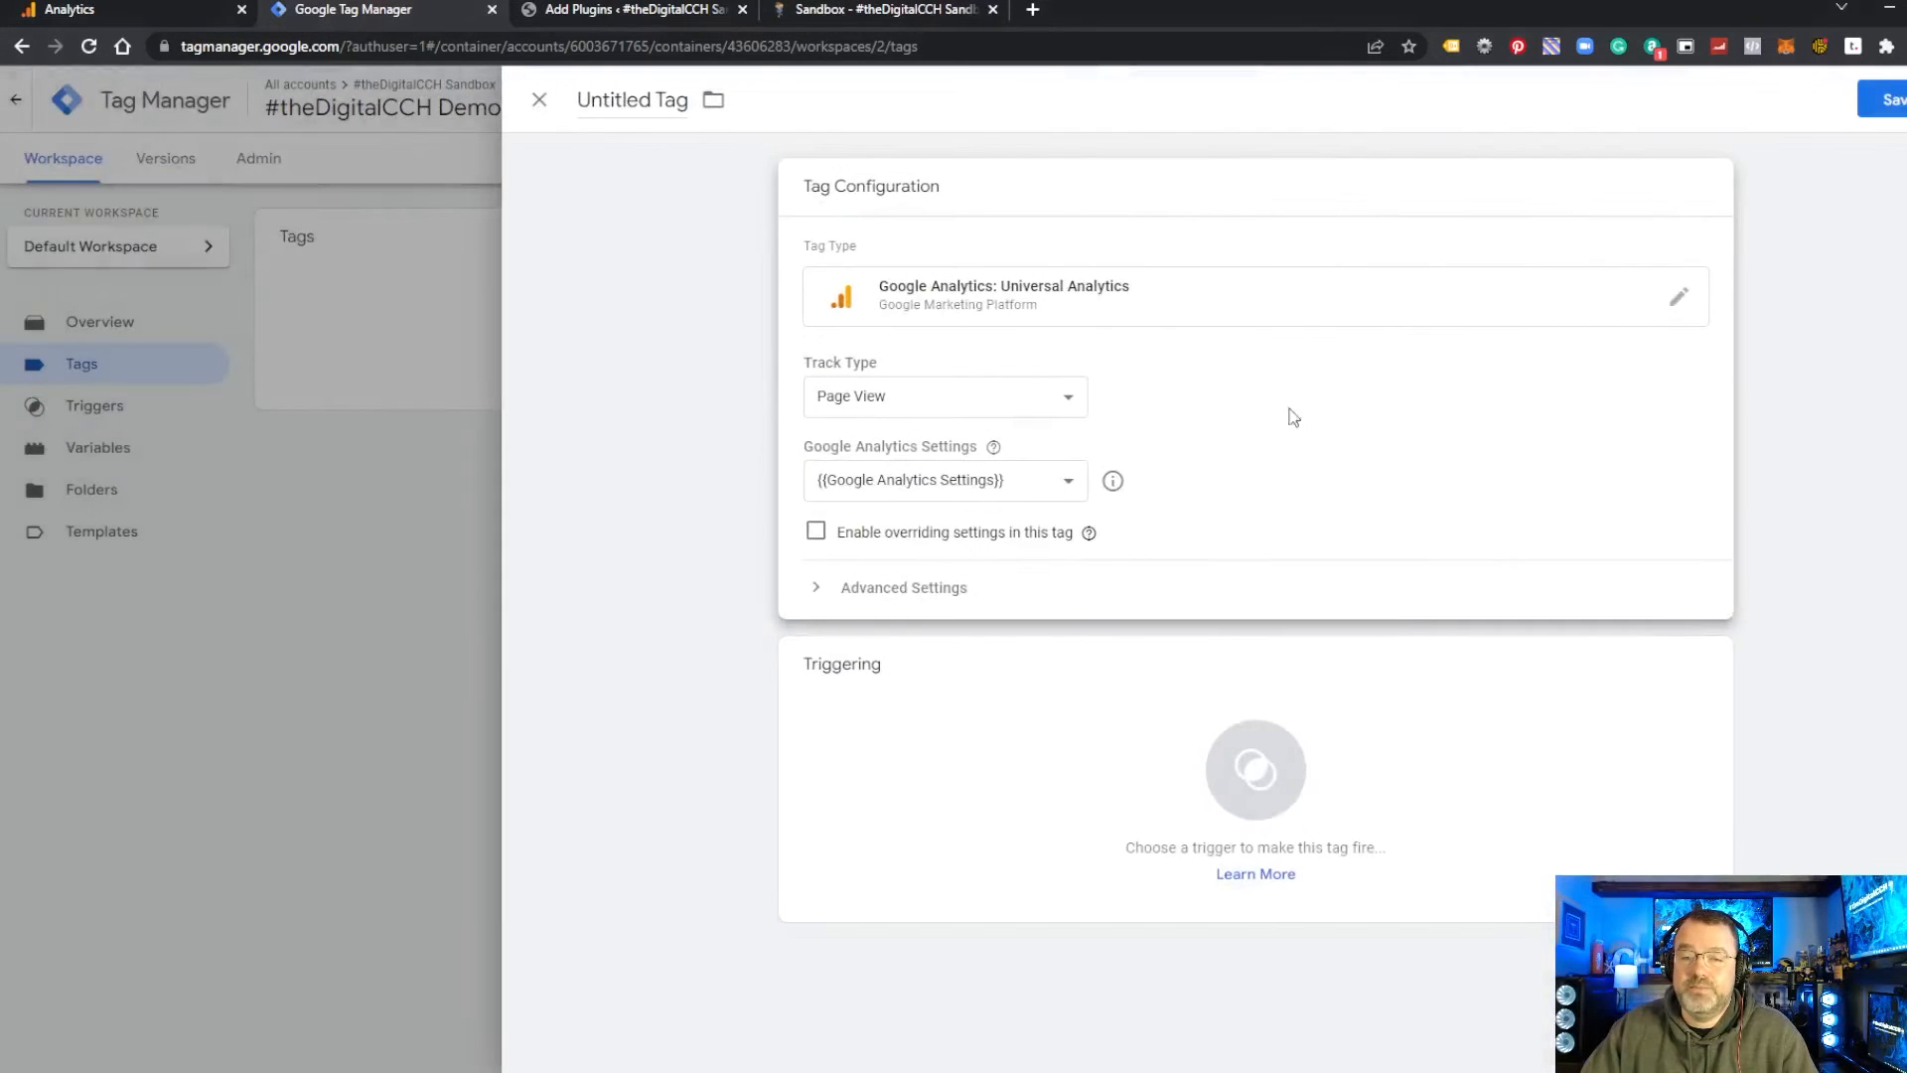
Step: Add the All Pages trigger to the tag and save it as Google Analytics Universal Analytics
click(1240, 782)
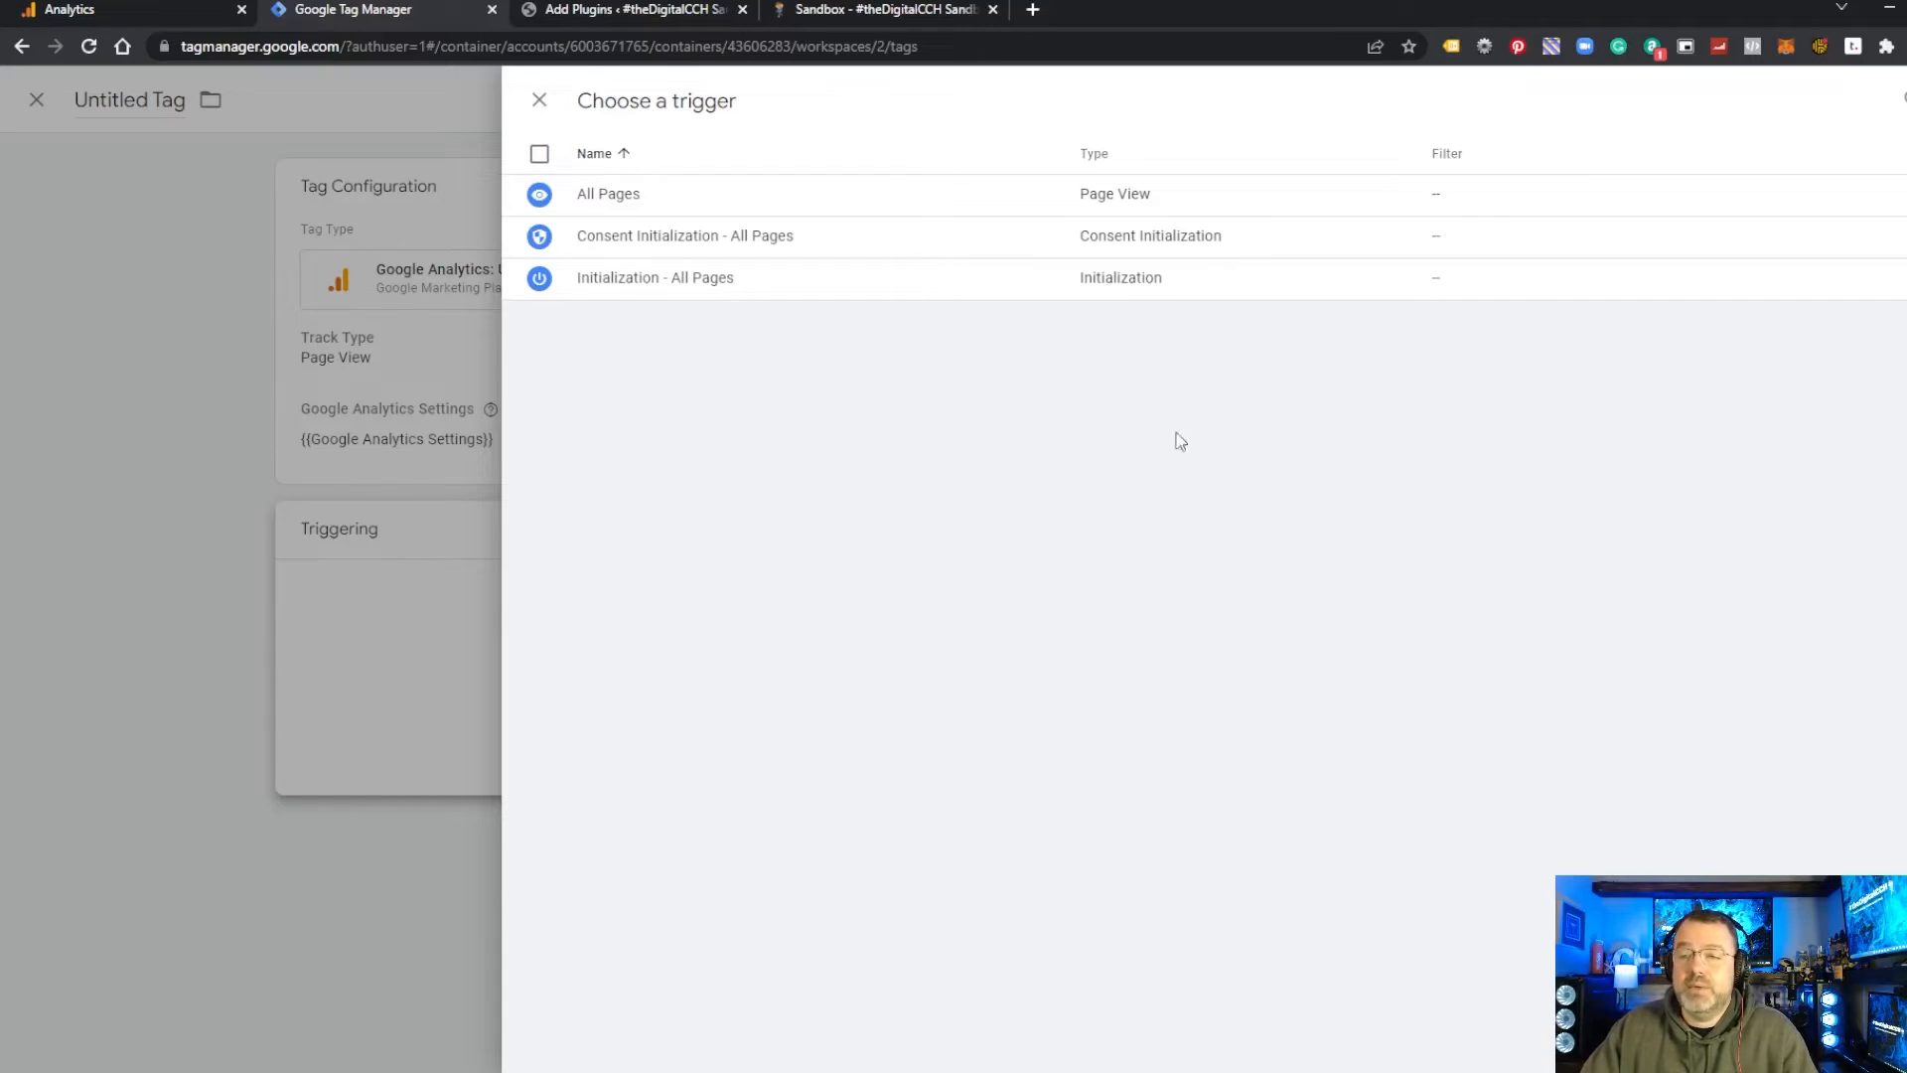
click(1123, 203)
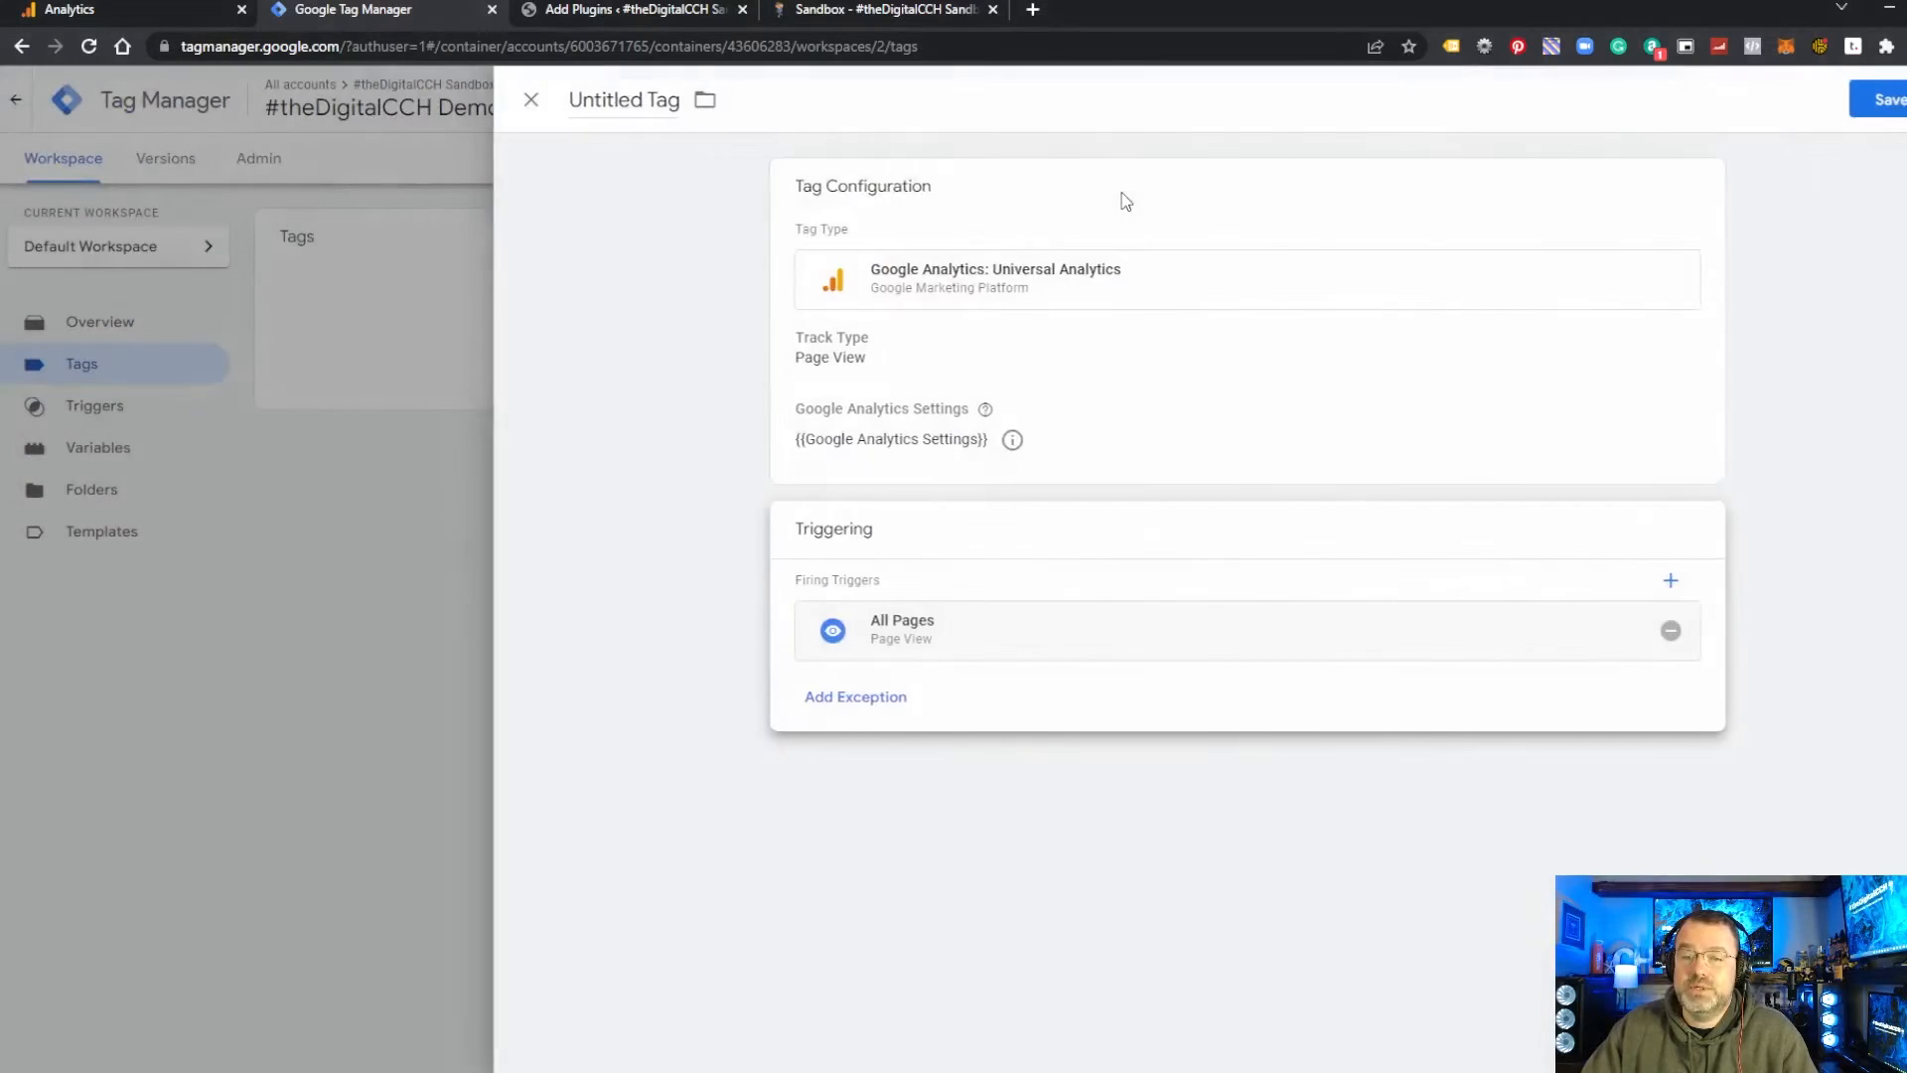
click(1892, 101)
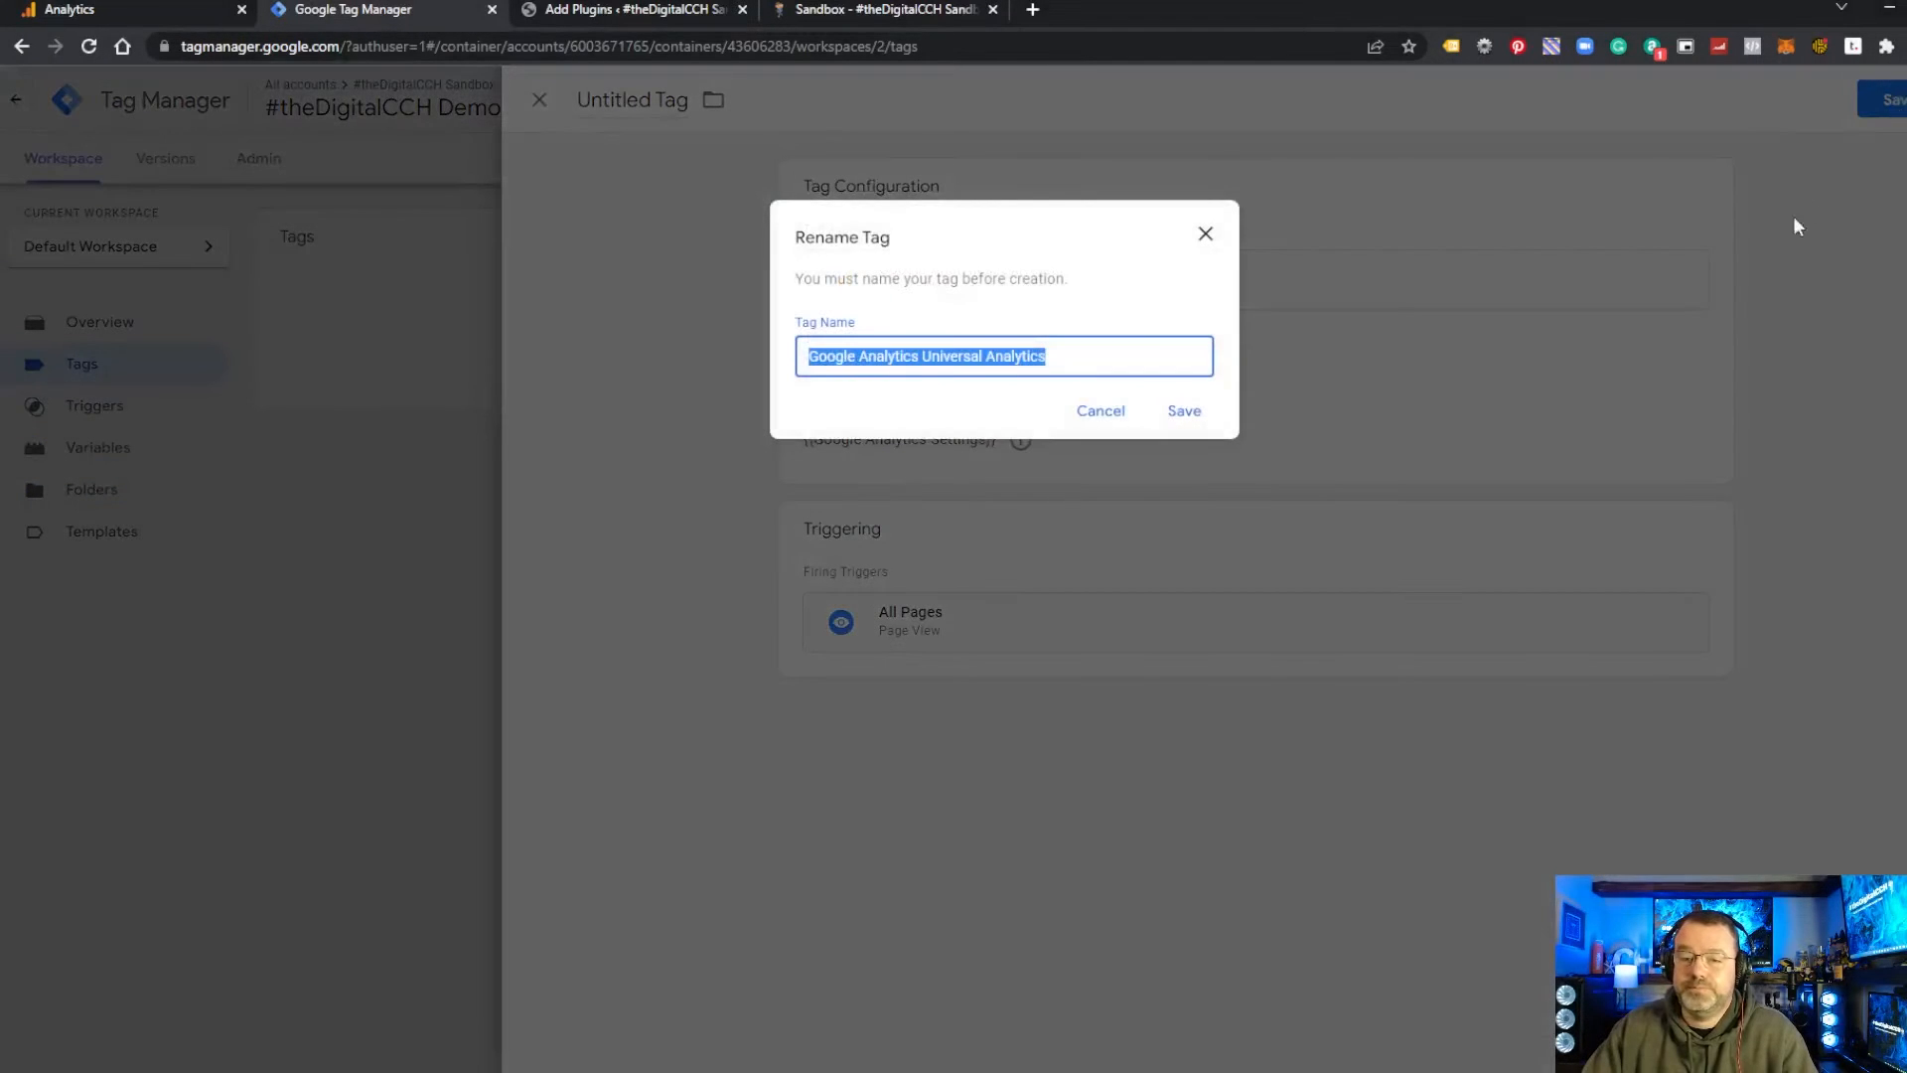
click(1190, 420)
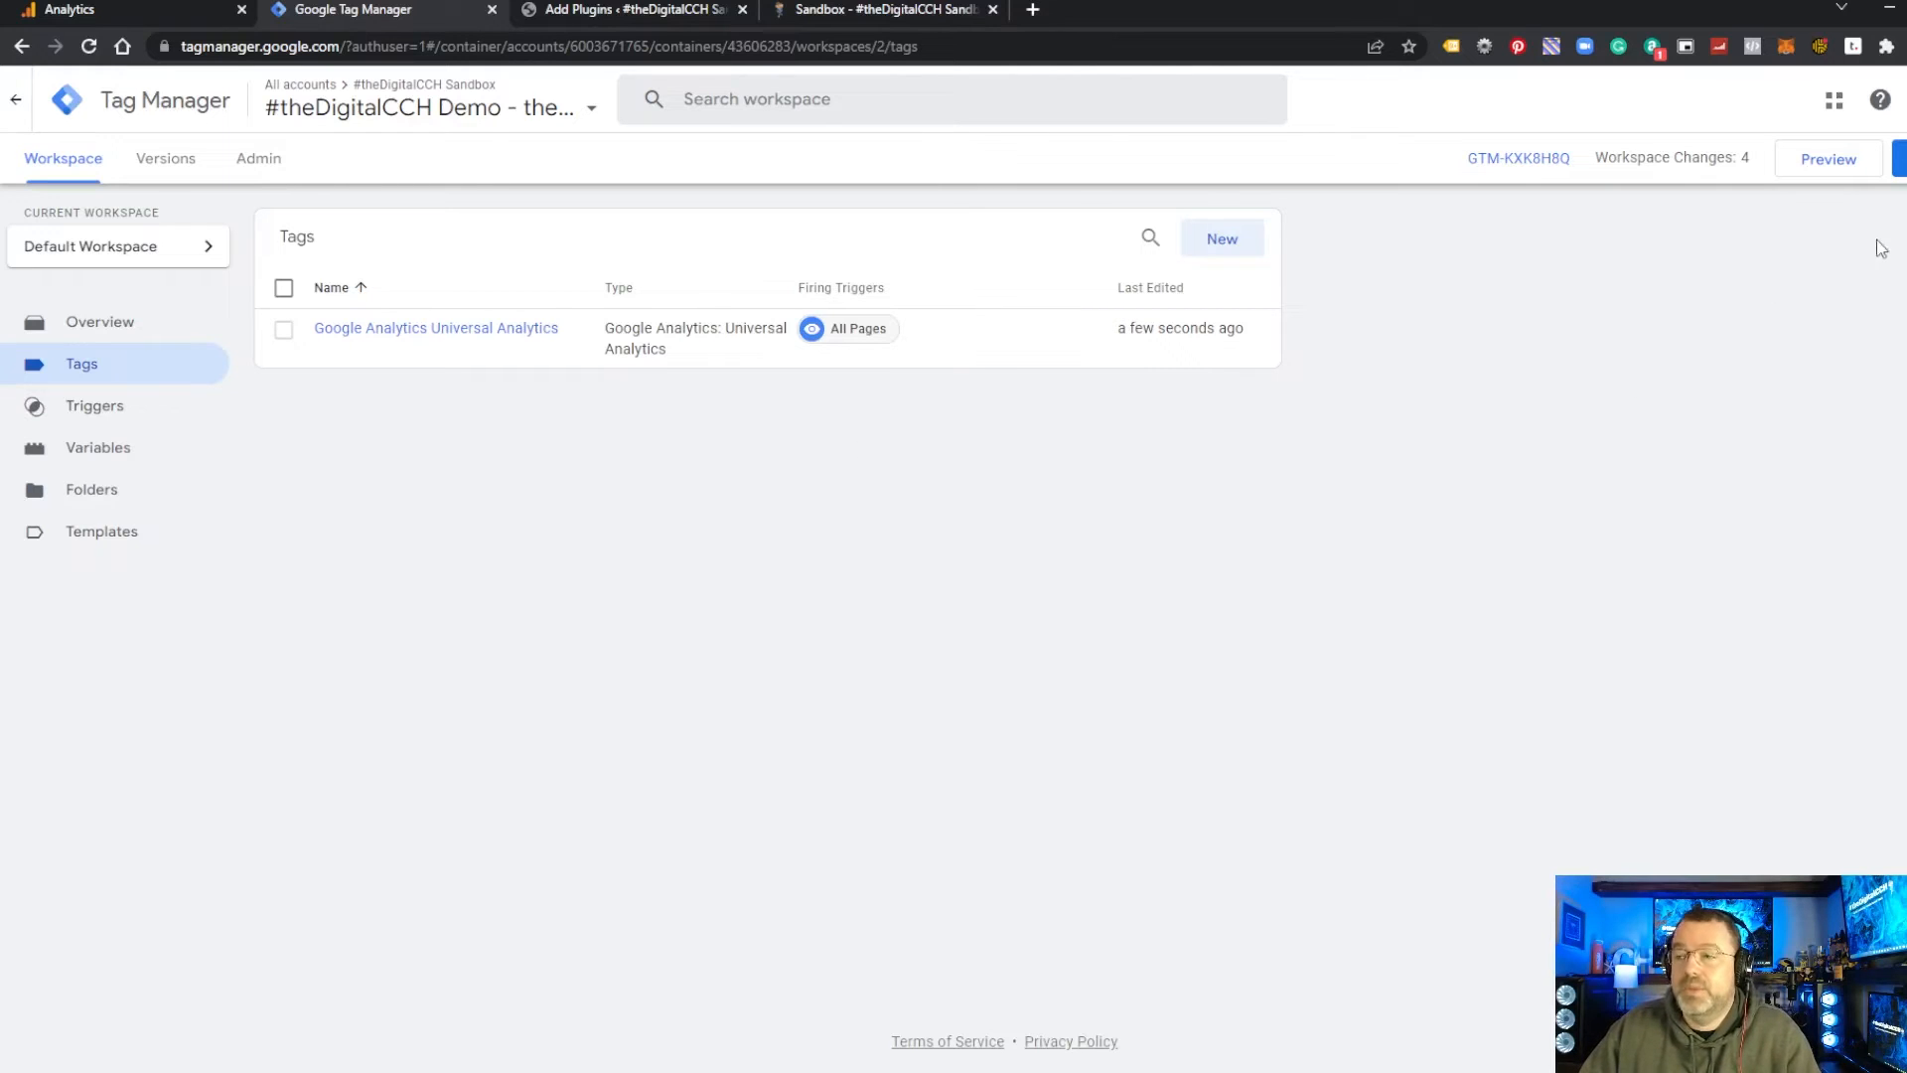
Step: Submit the workspace changes and publish them to Live as a version named GA Setup
click(1899, 159)
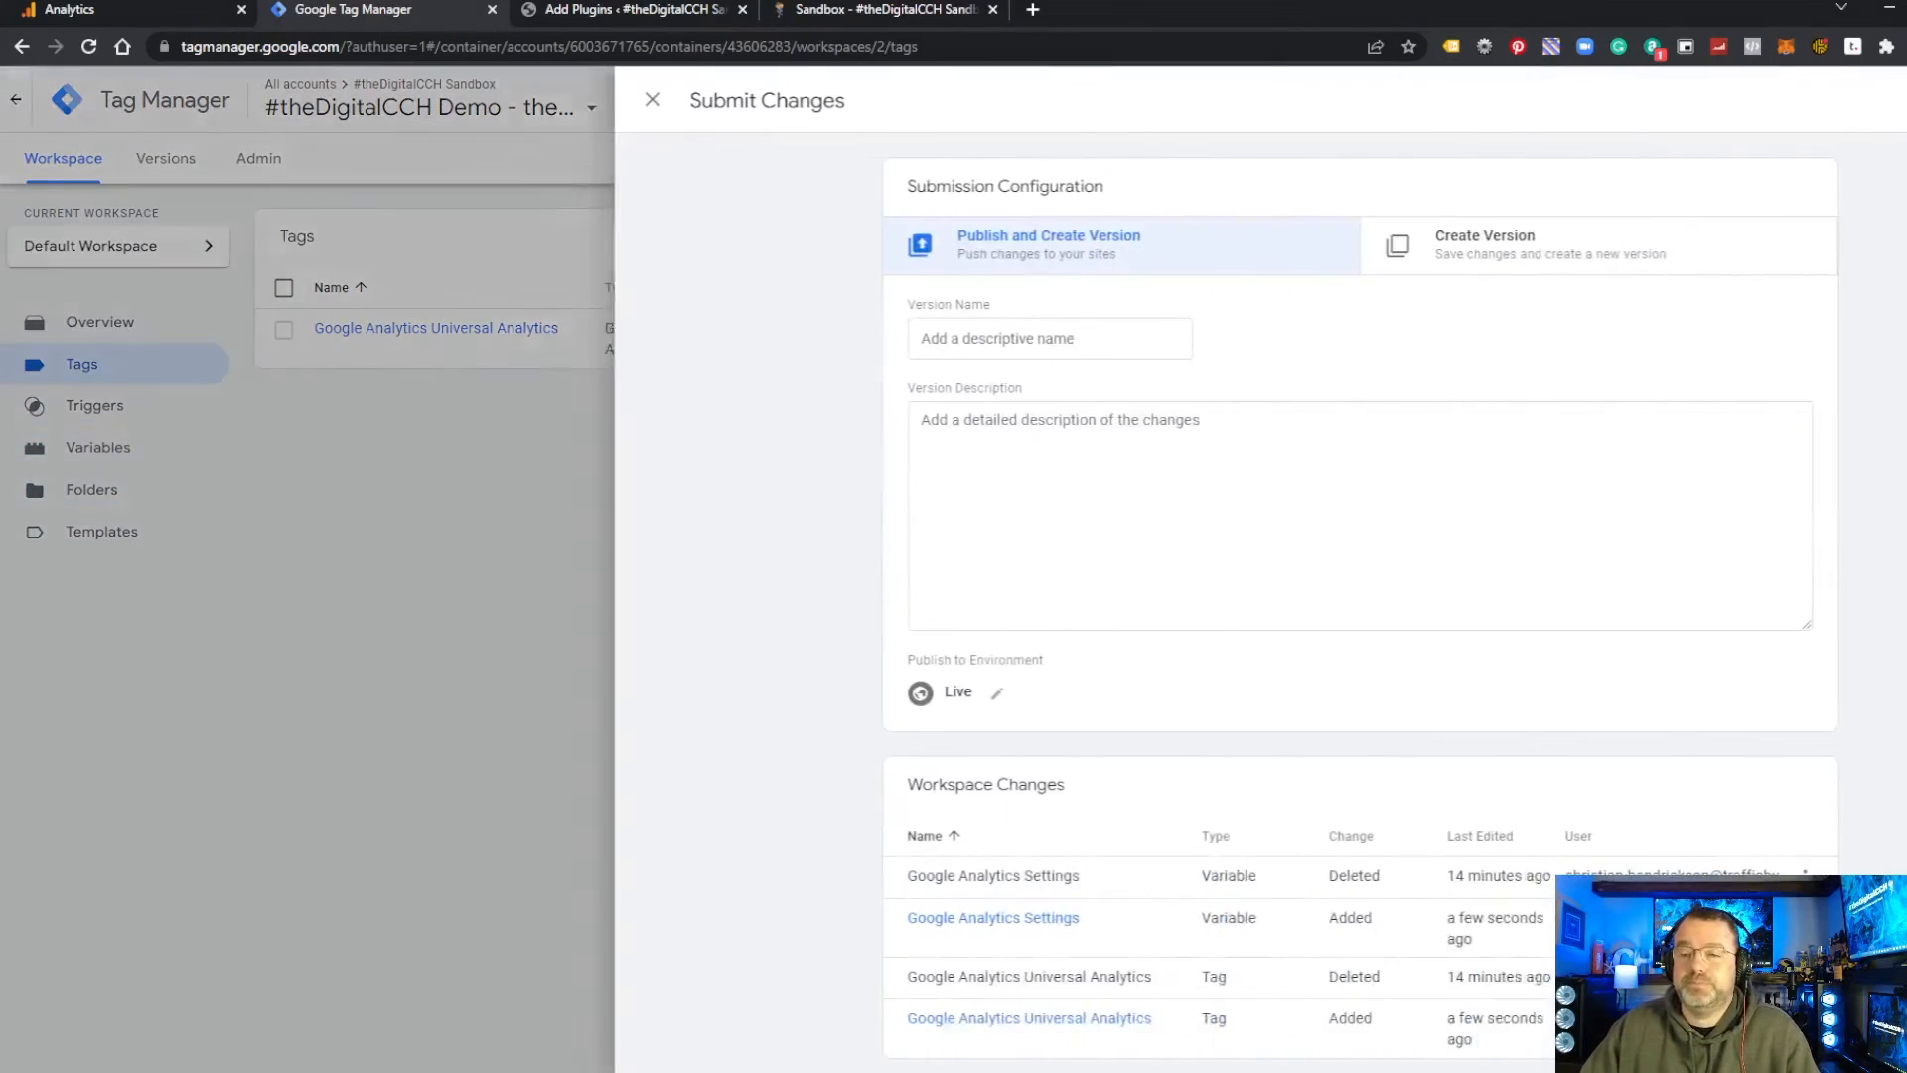
click(969, 346)
text(G)
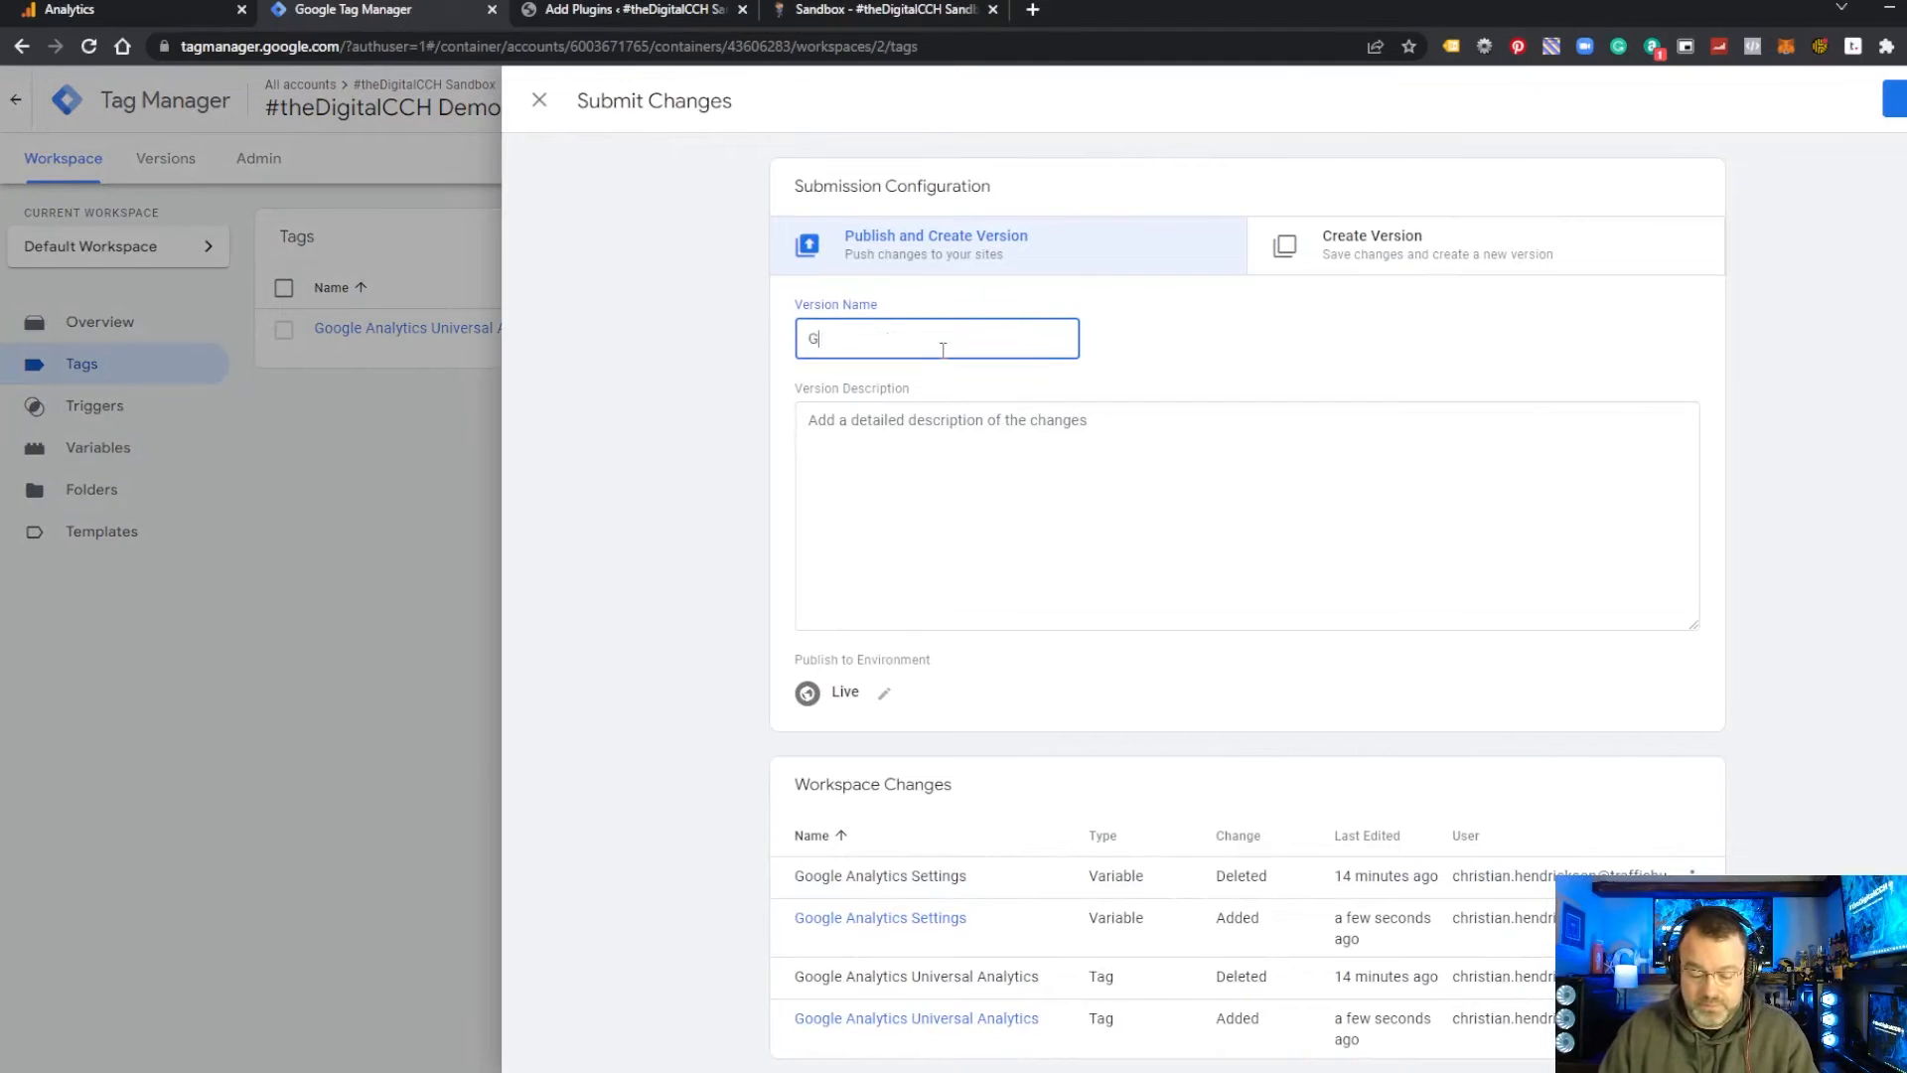
text(A Setup)
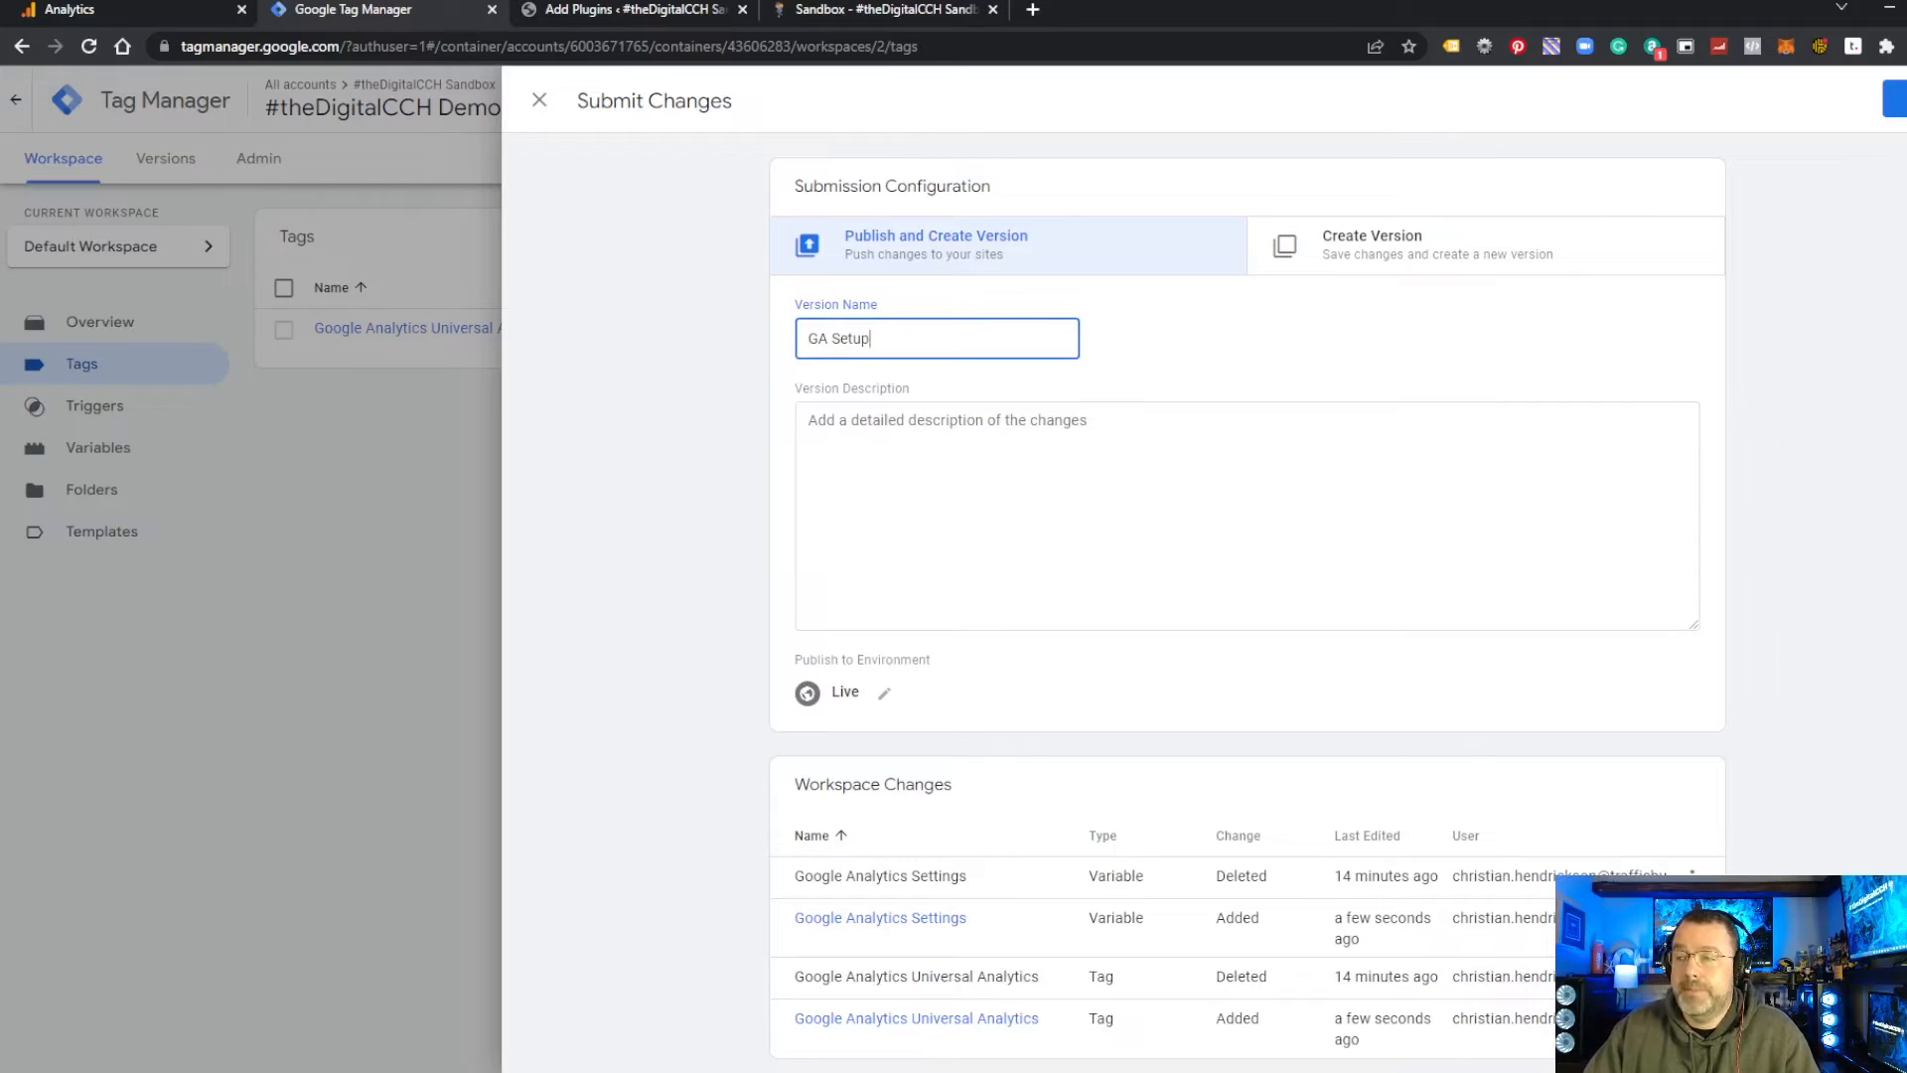
click(1894, 99)
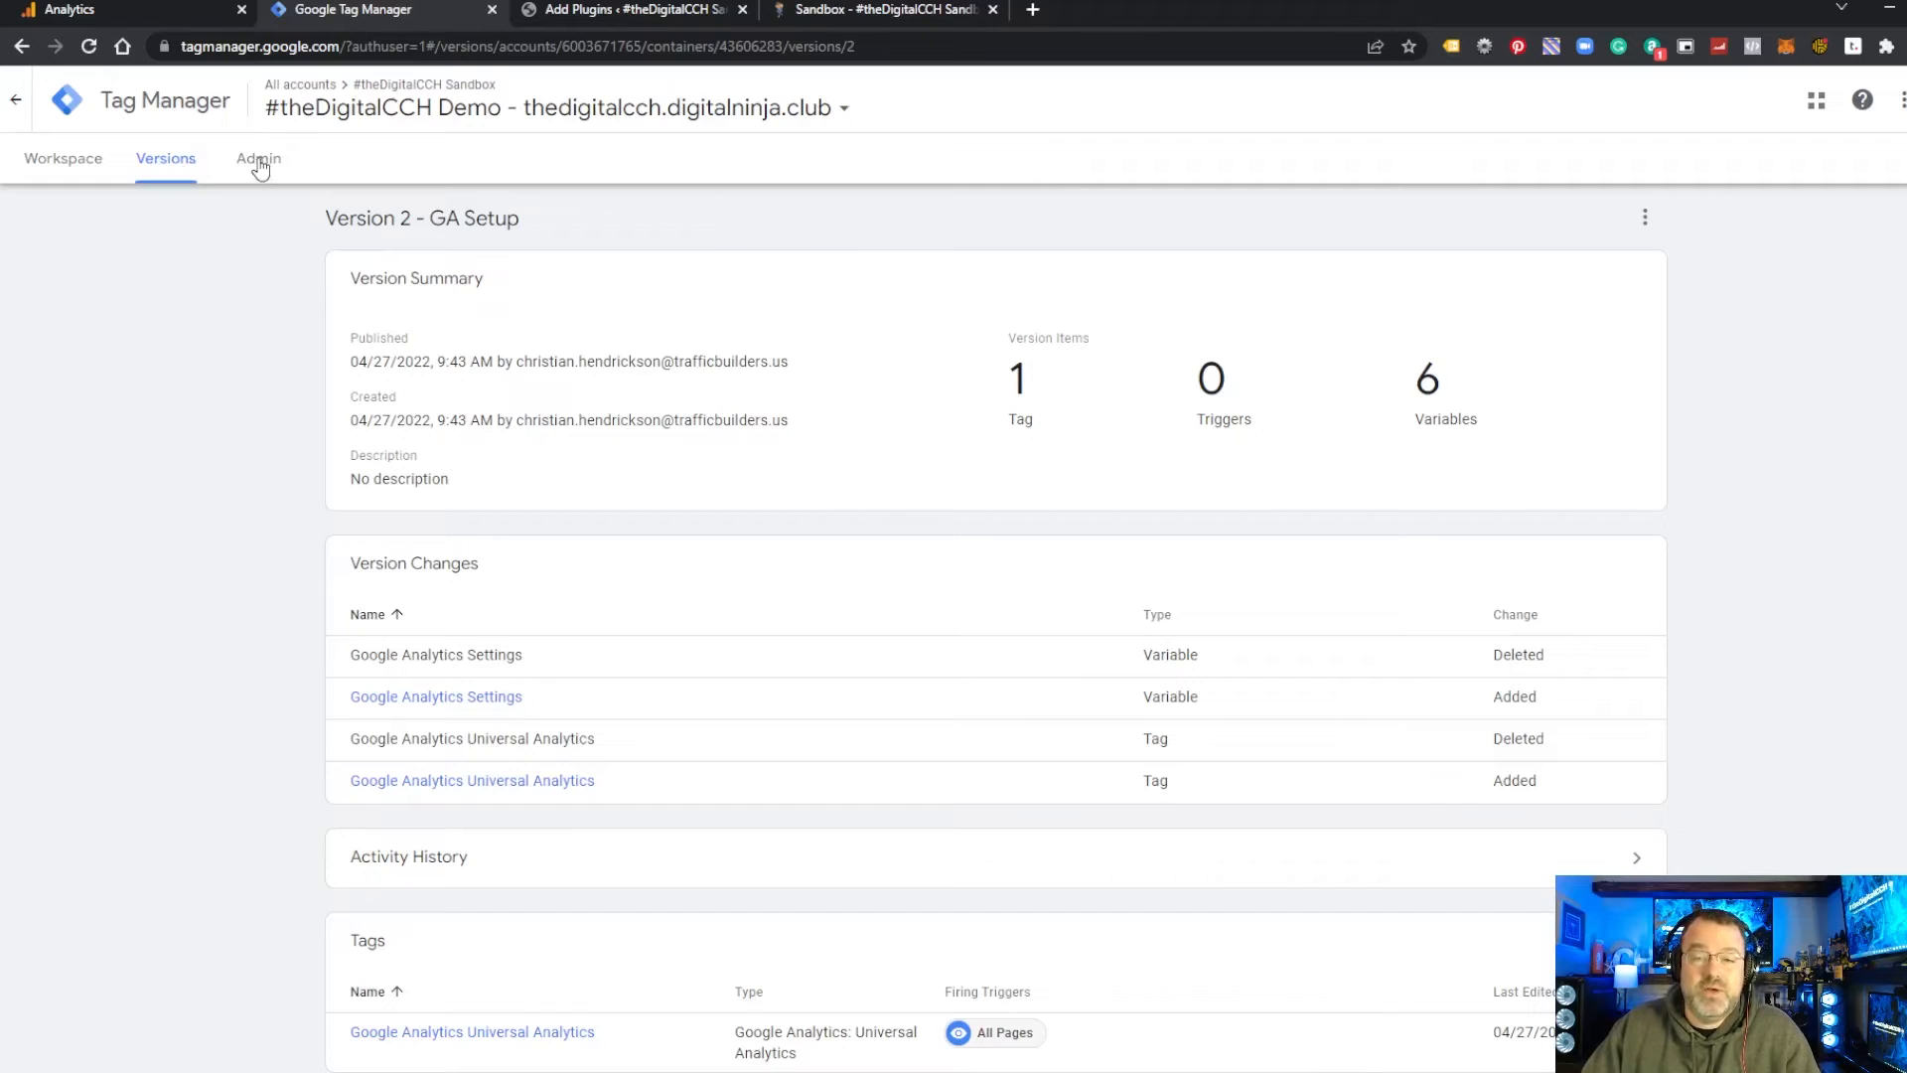
Step: Locate the container ID in the administration page and workspace, and copy it from the Google Tag Manager install snippet
click(261, 162)
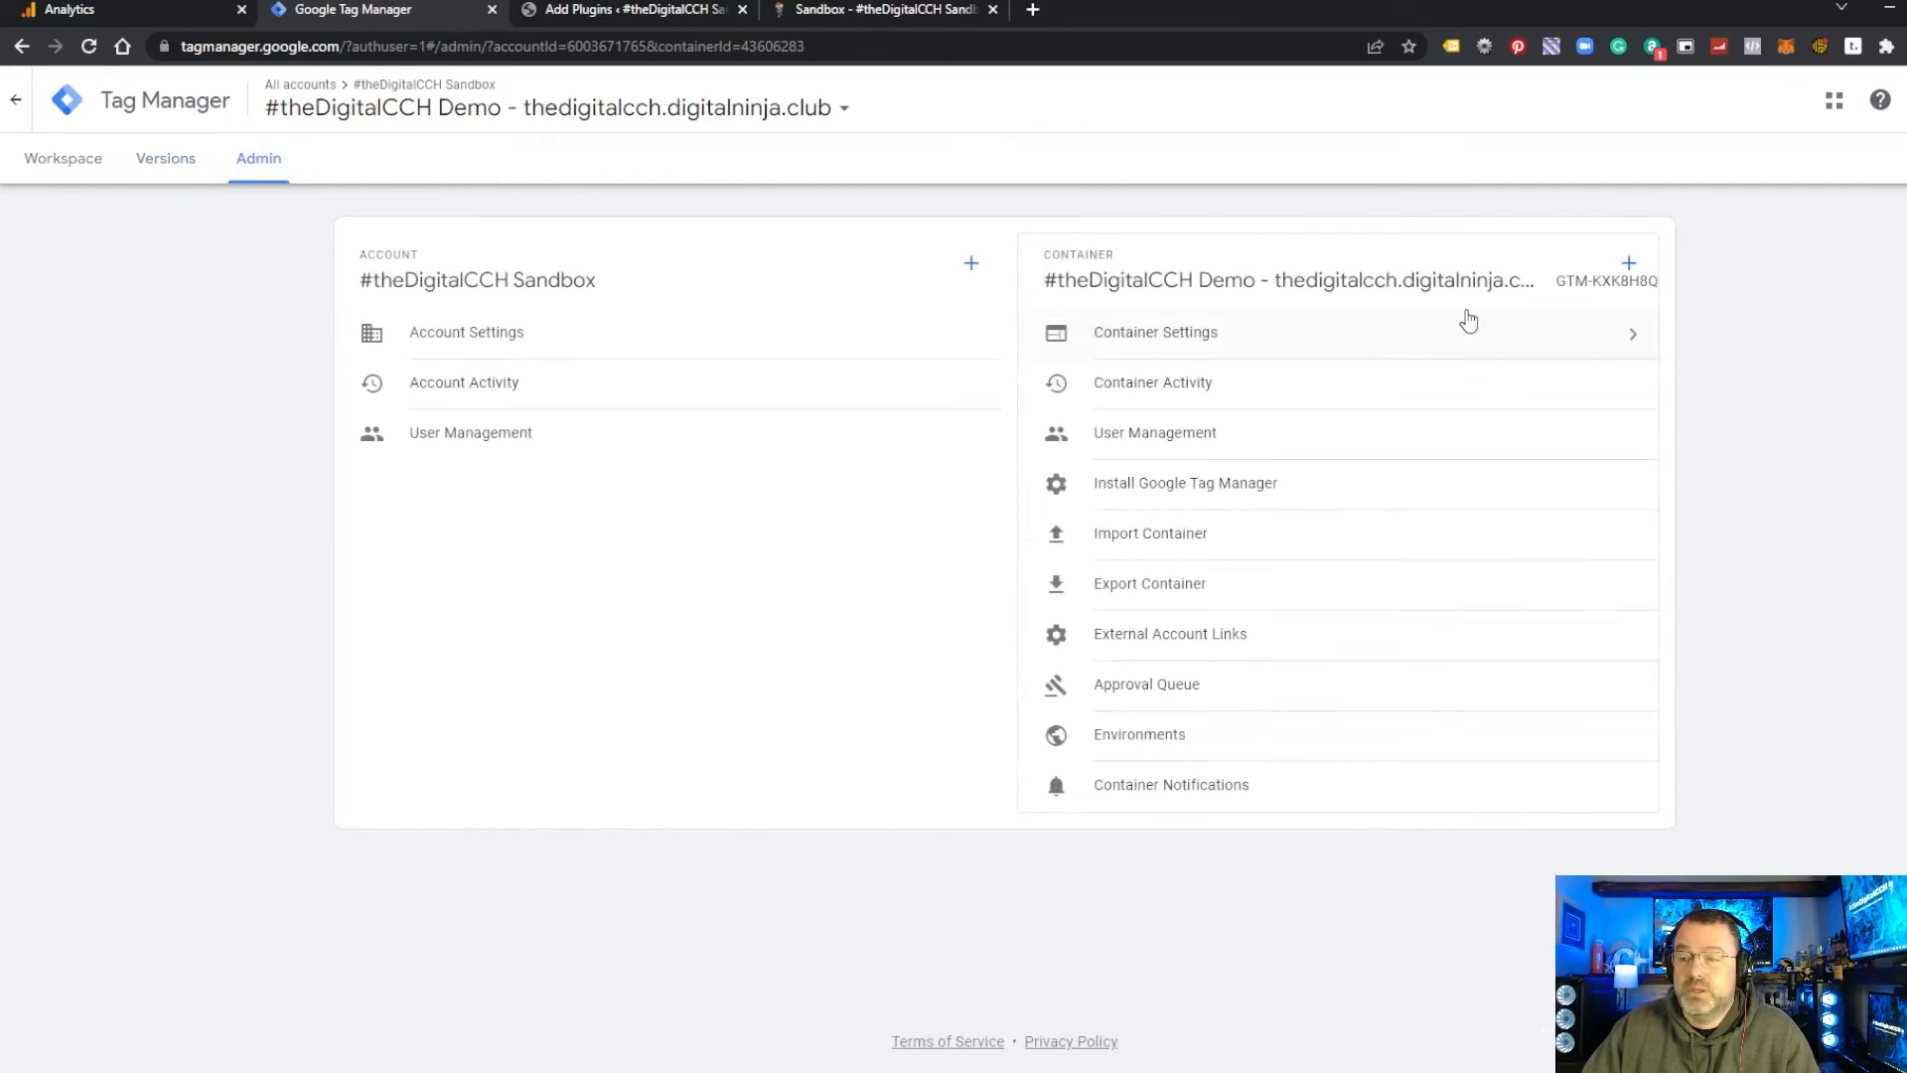
drag(1558, 288, 1661, 296)
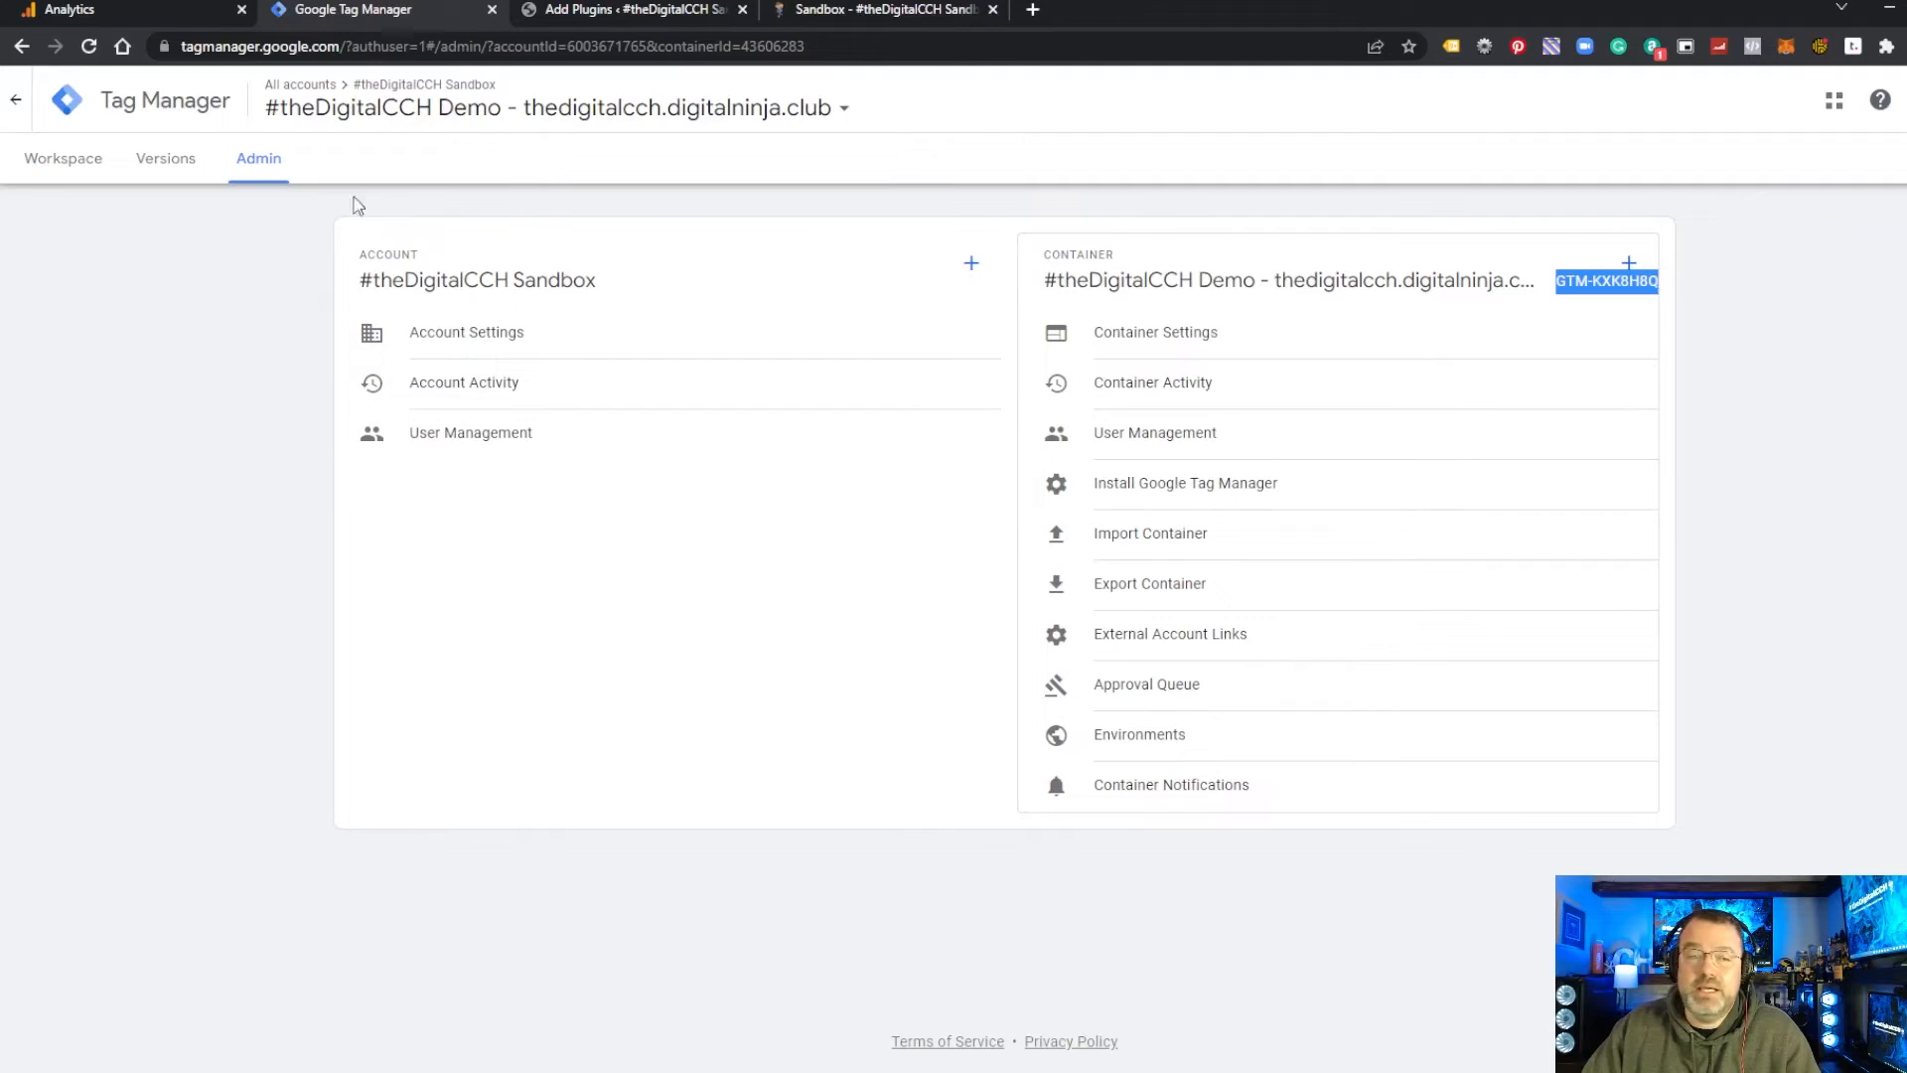
click(55, 159)
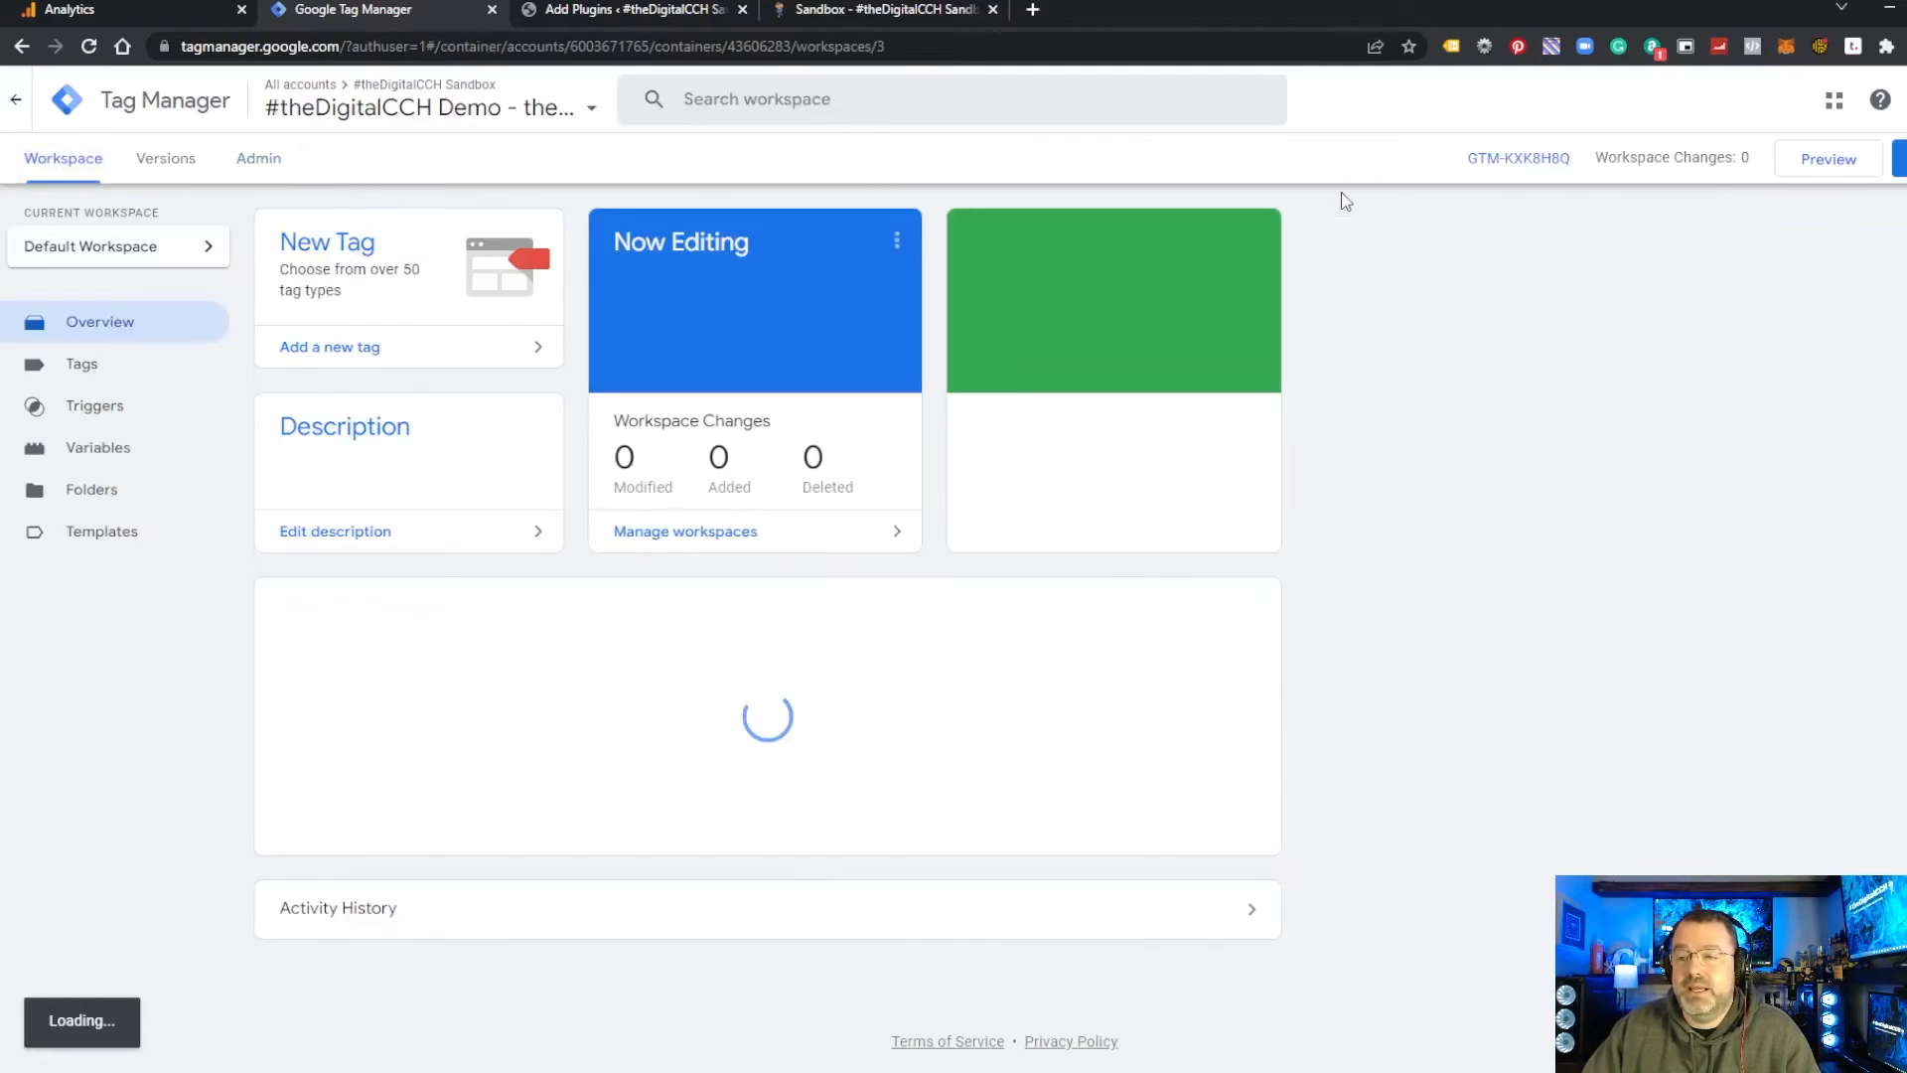
click(1510, 159)
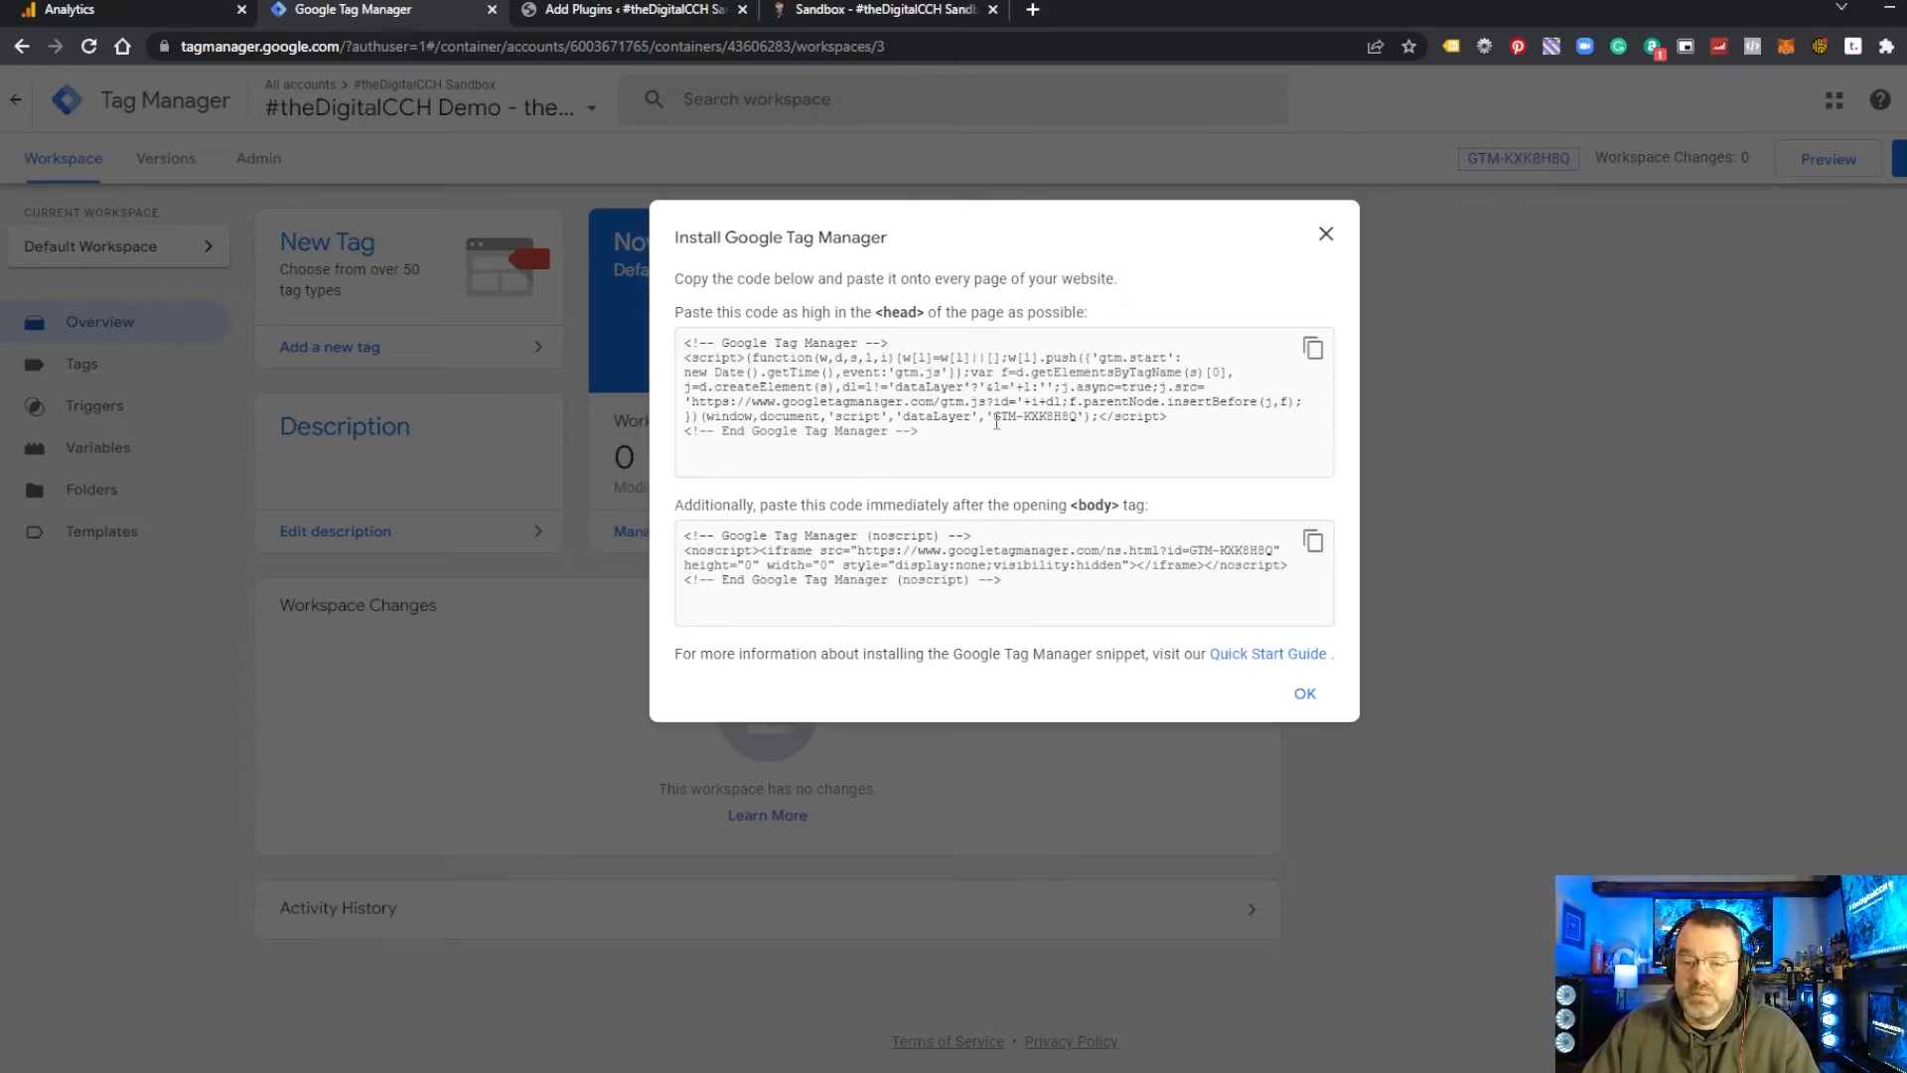
drag(993, 418, 1077, 425)
key(ctrl+c)
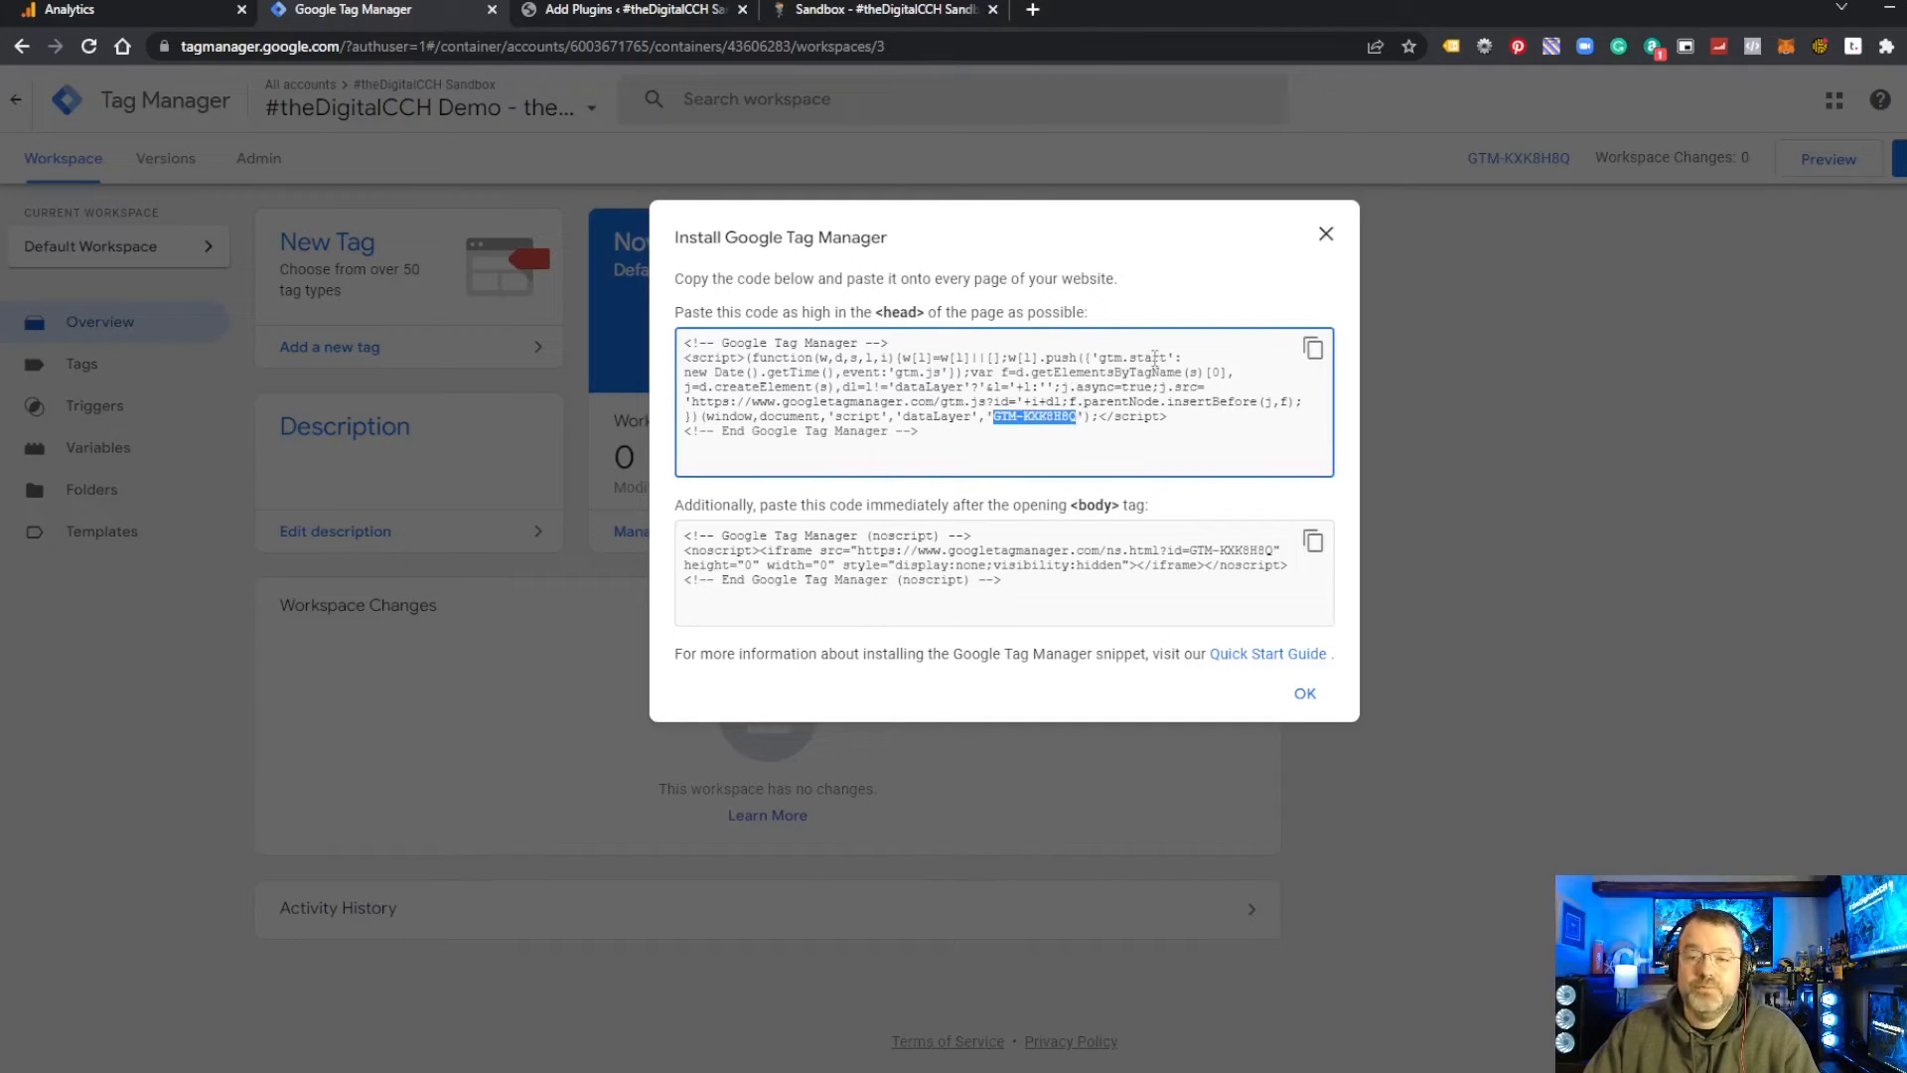
click(1326, 233)
Step: Switch to the WordPress admin and install and activate the Google Tag Manager for WordPress plugin
click(635, 10)
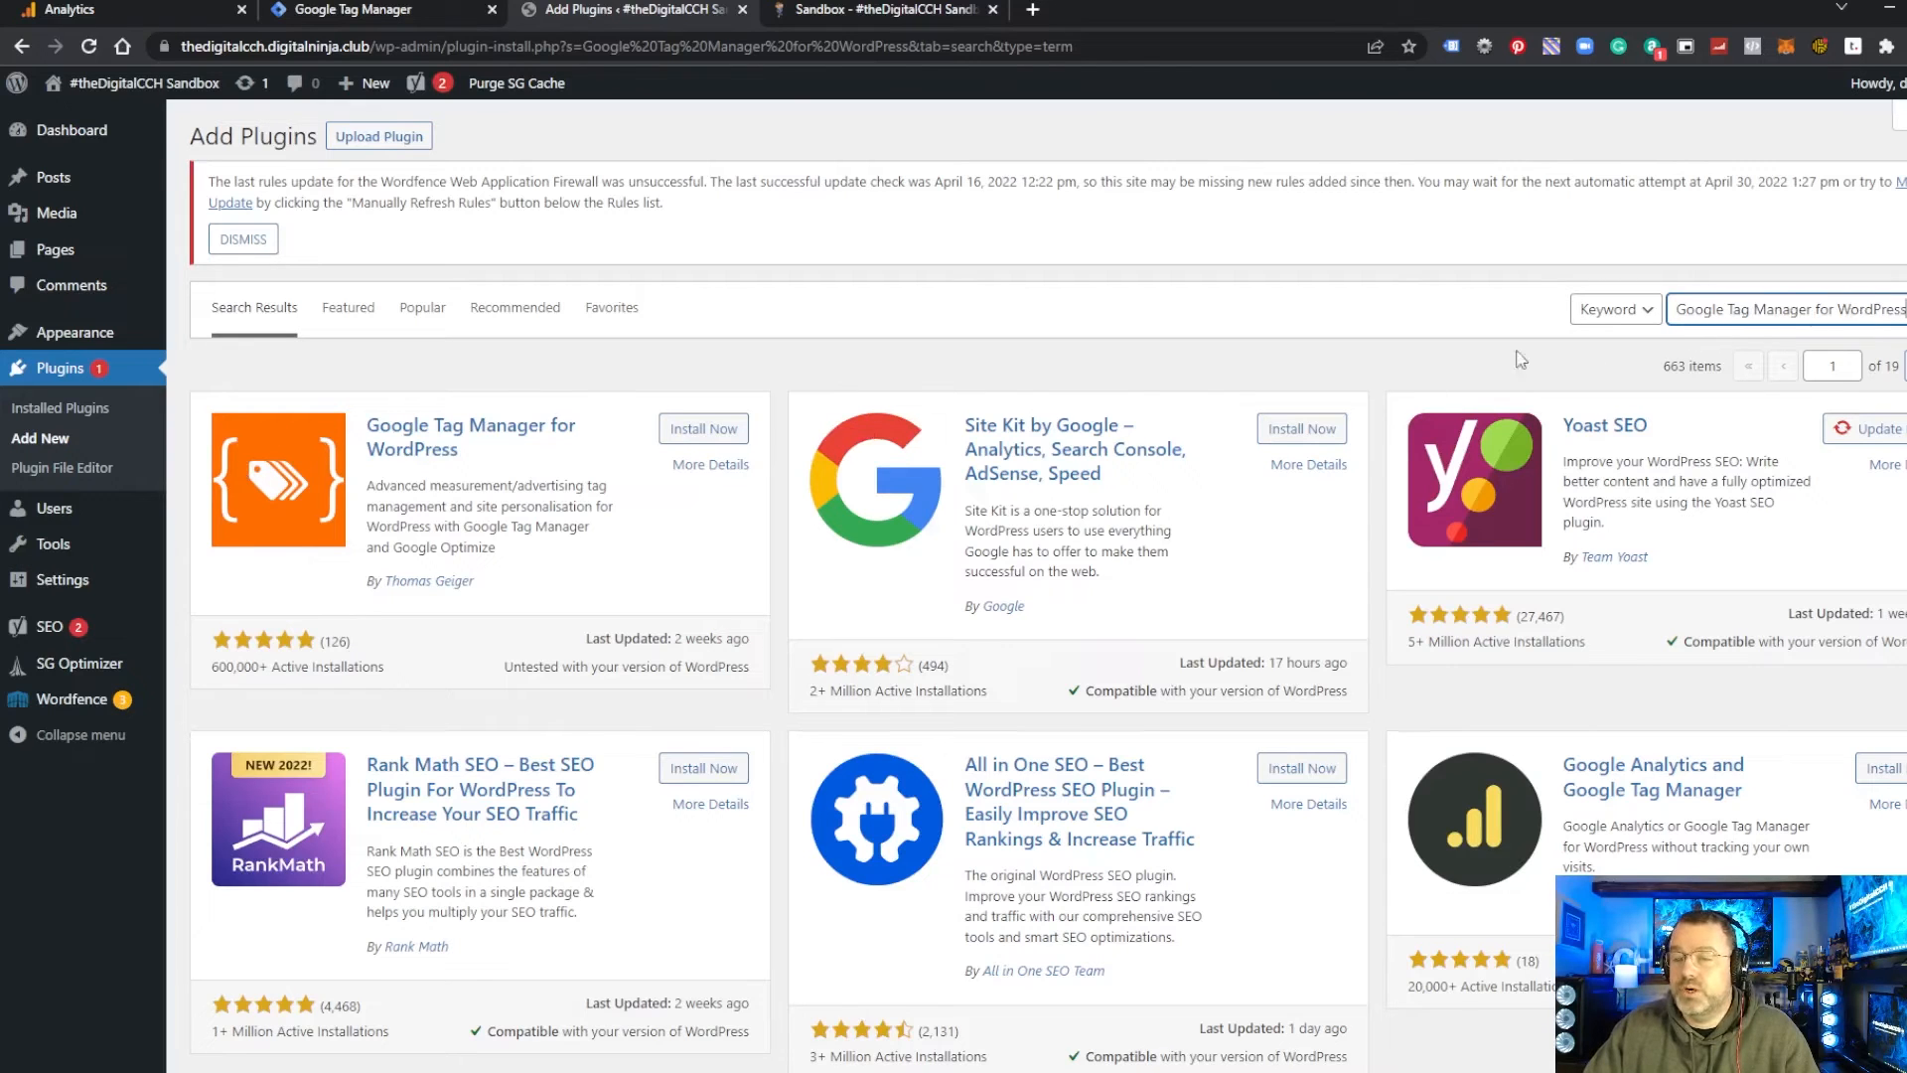
click(693, 433)
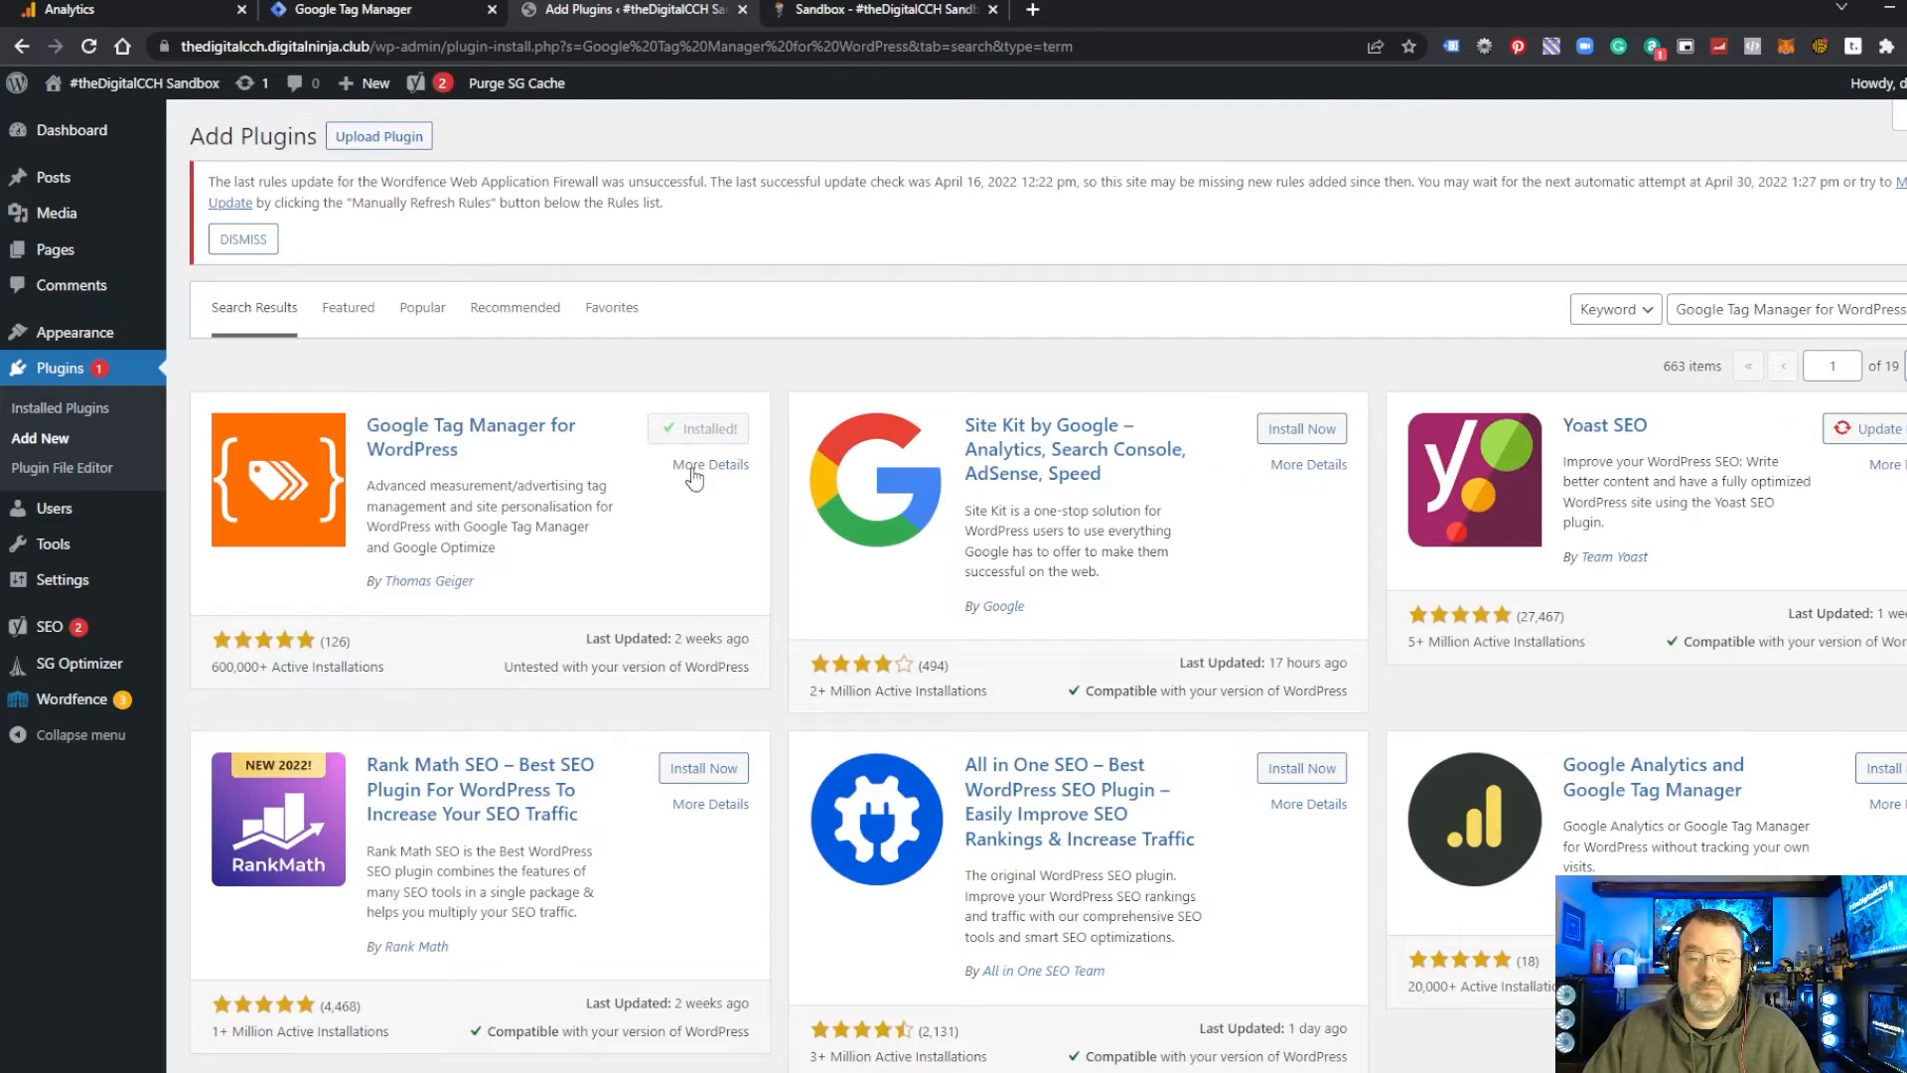
click(708, 434)
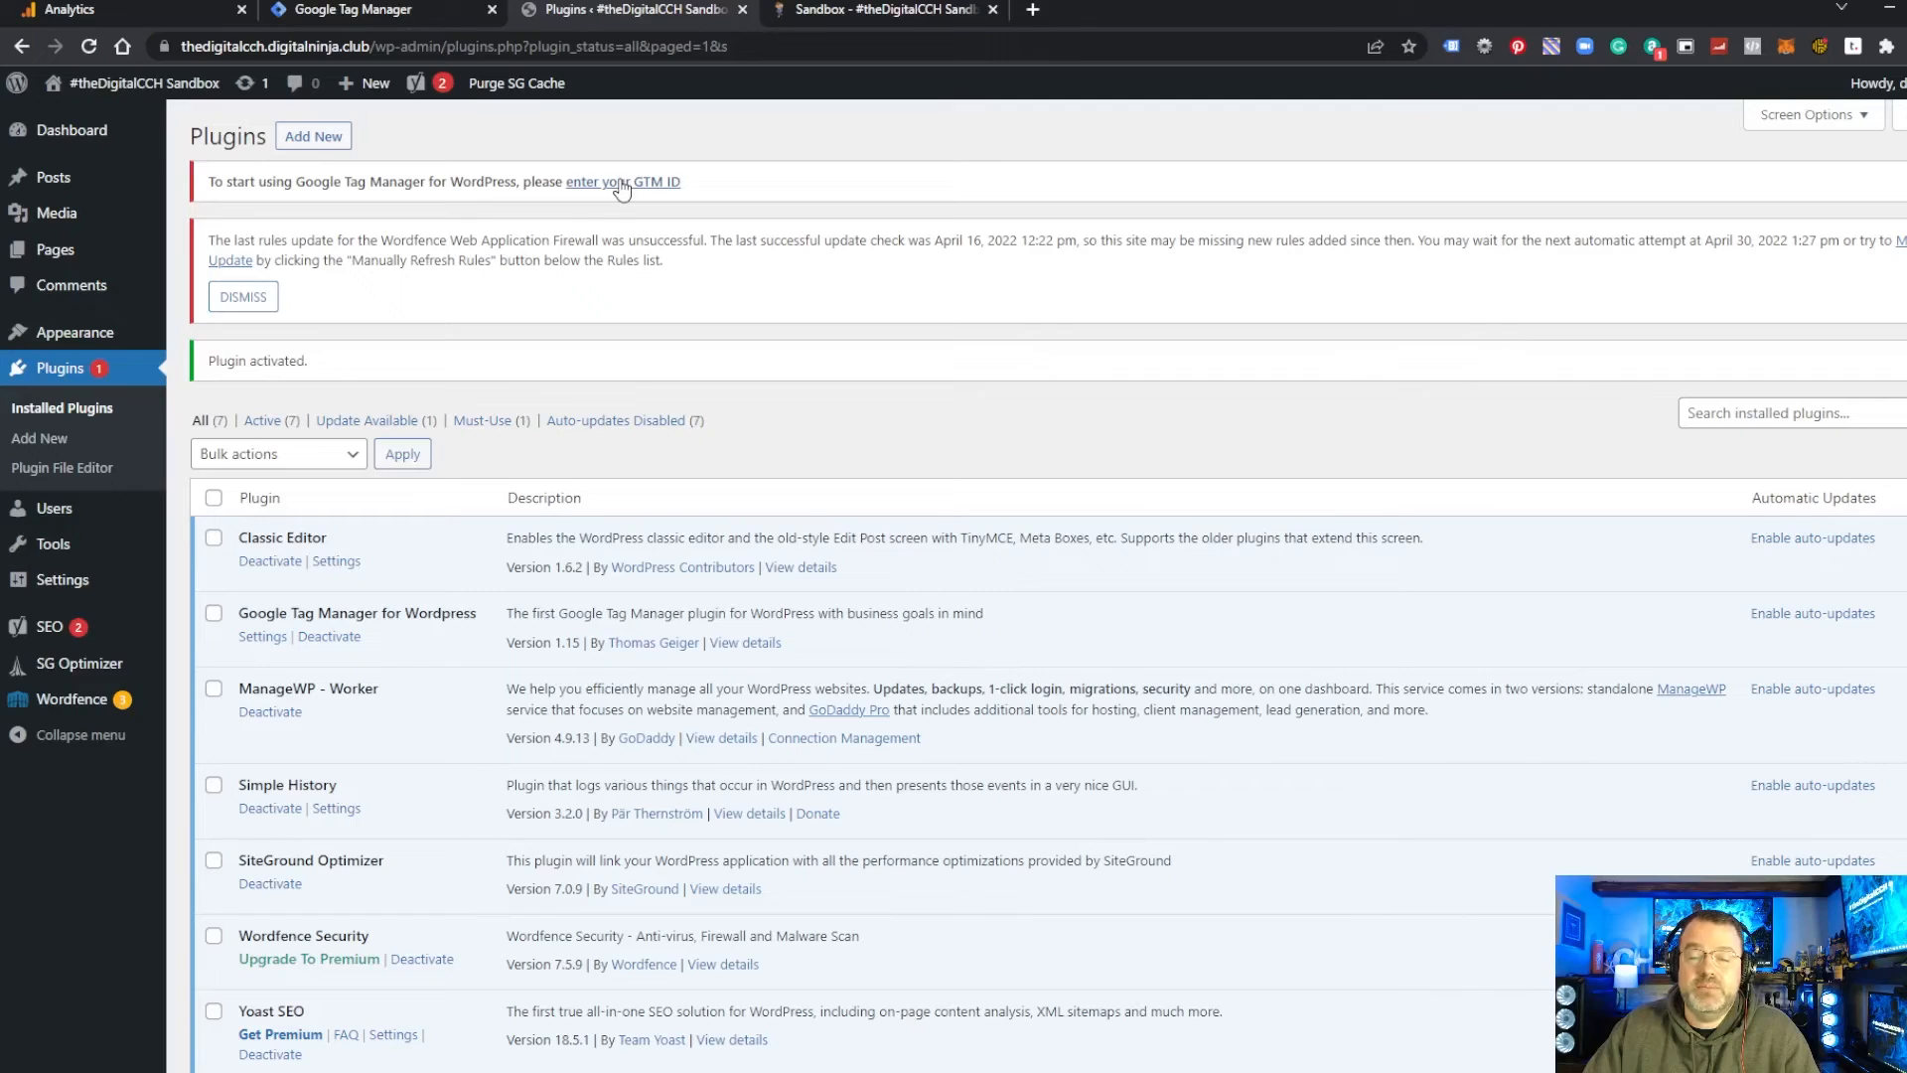
Step: Look at the live sandbox site, and paste the copied container ID as the plugin's Google Tag Manager ID and save the settings
click(874, 14)
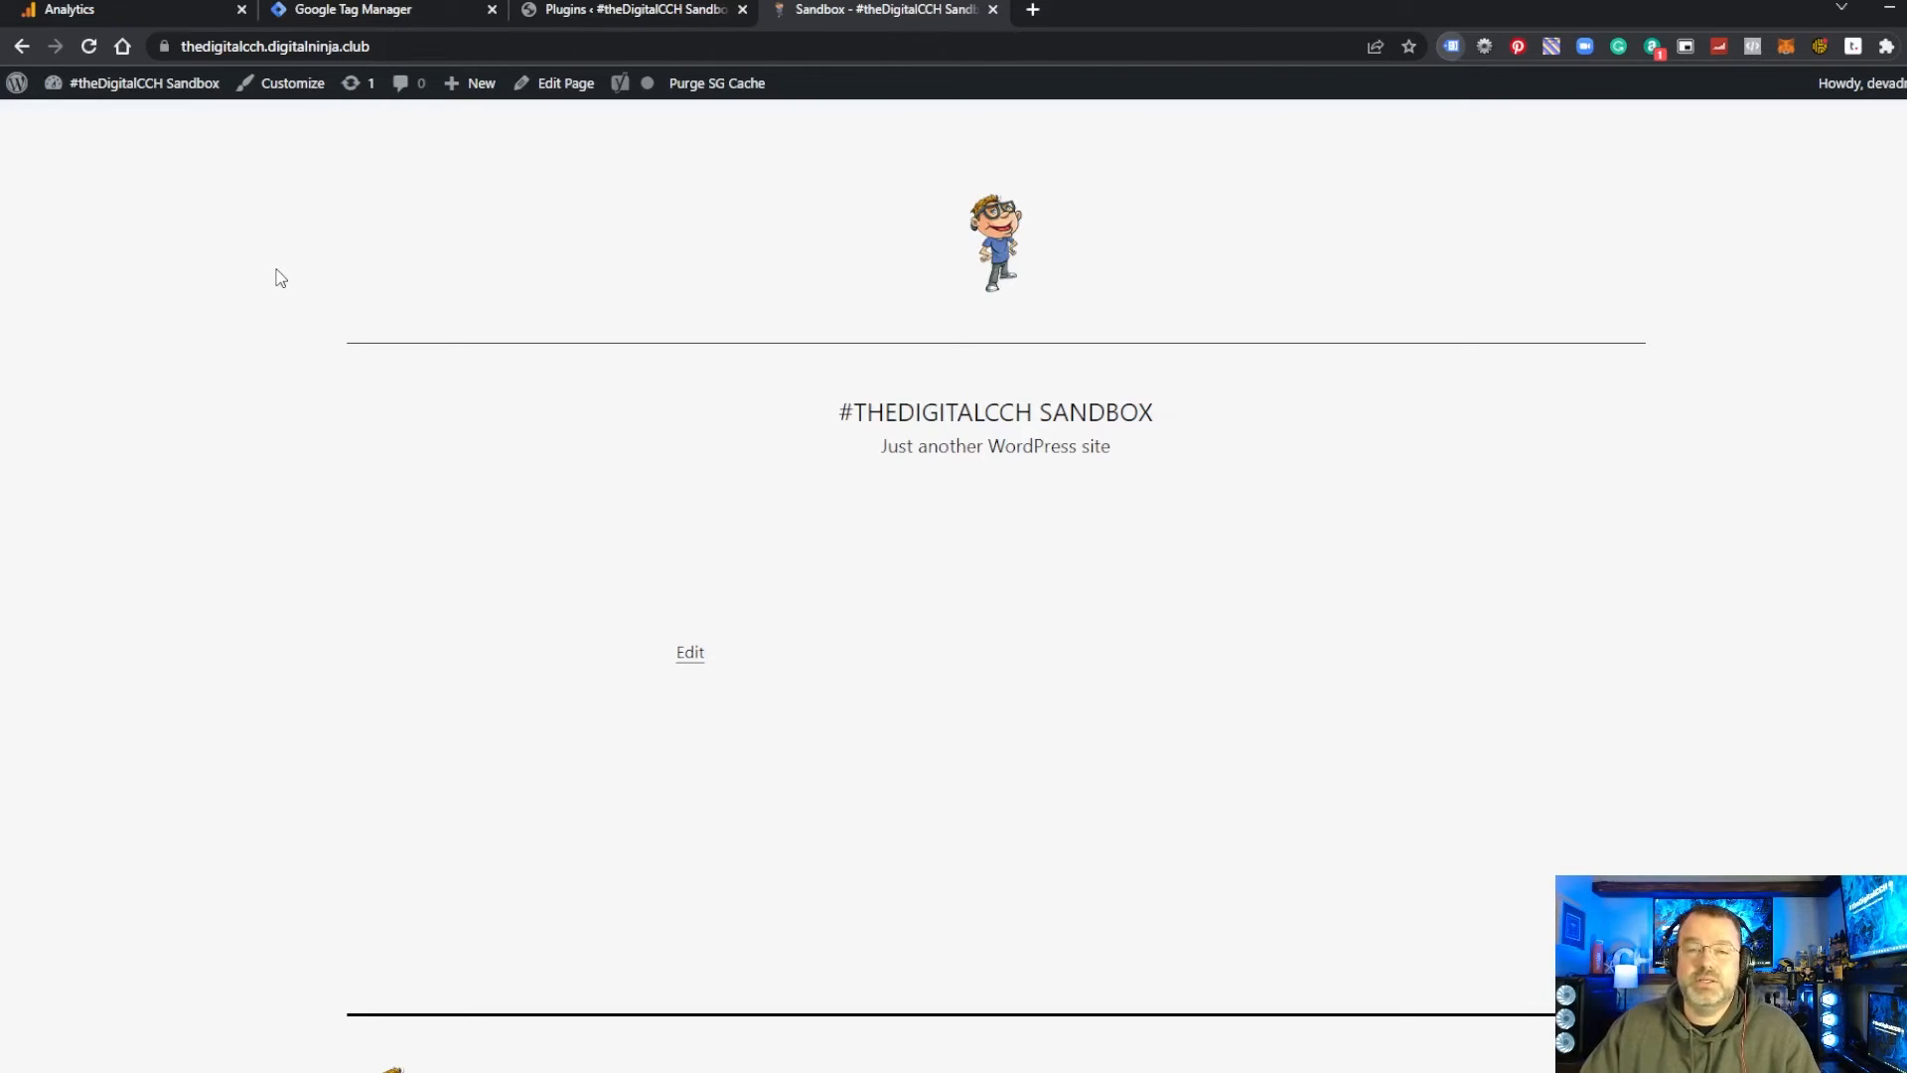
click(574, 14)
click(599, 185)
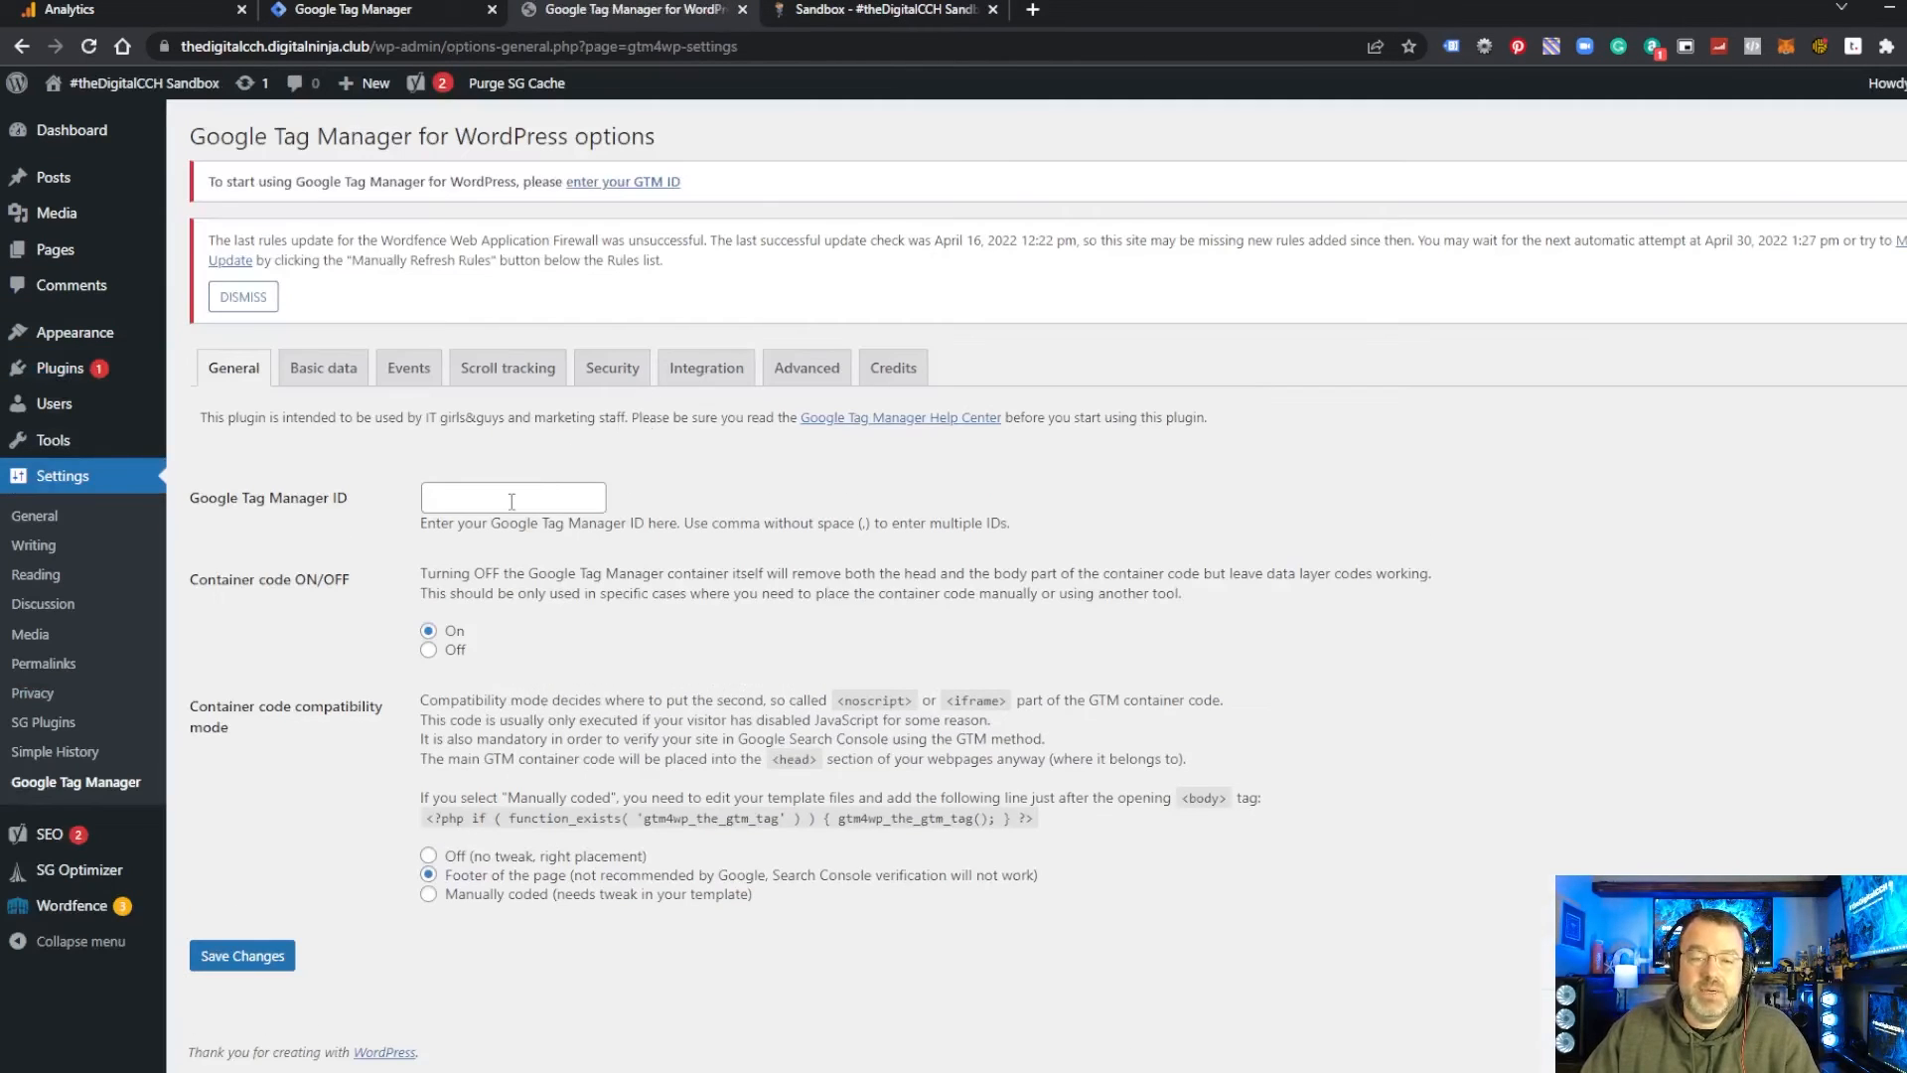
click(512, 501)
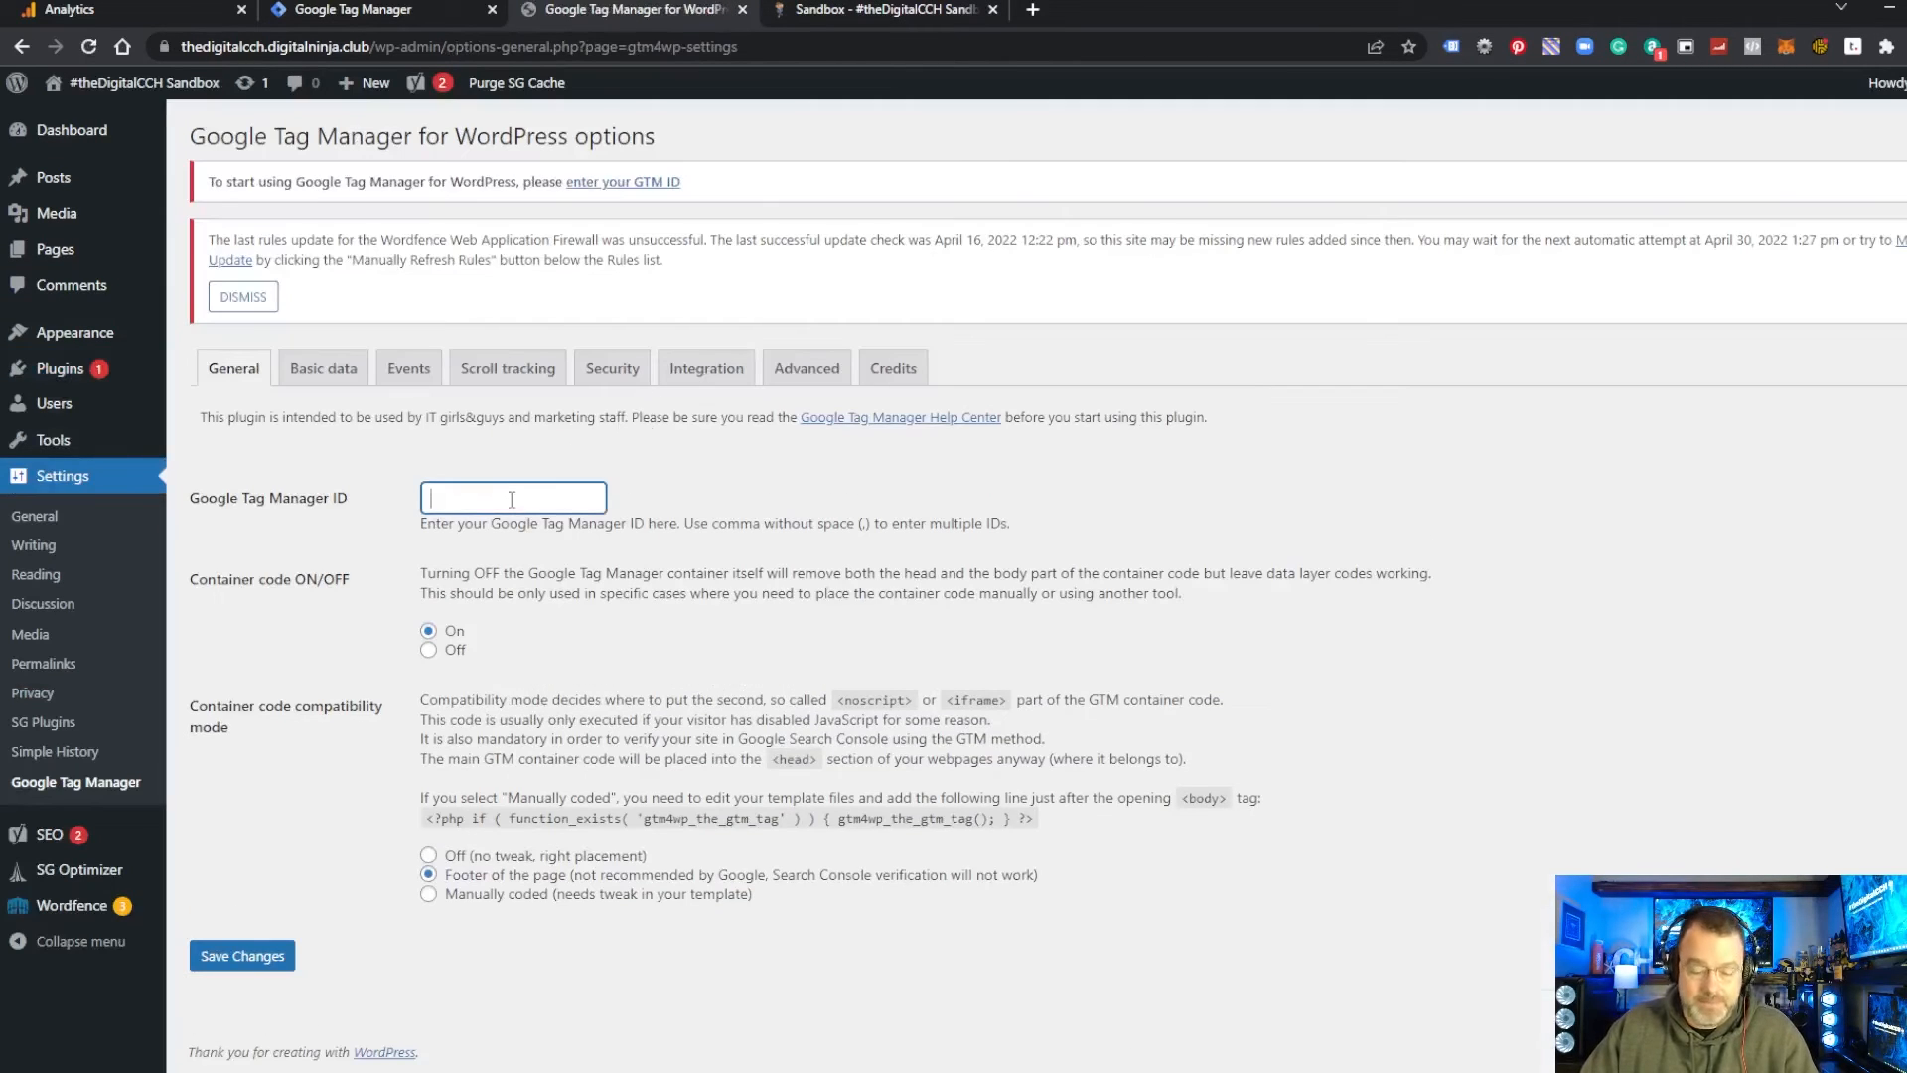
key(ctrl+v)
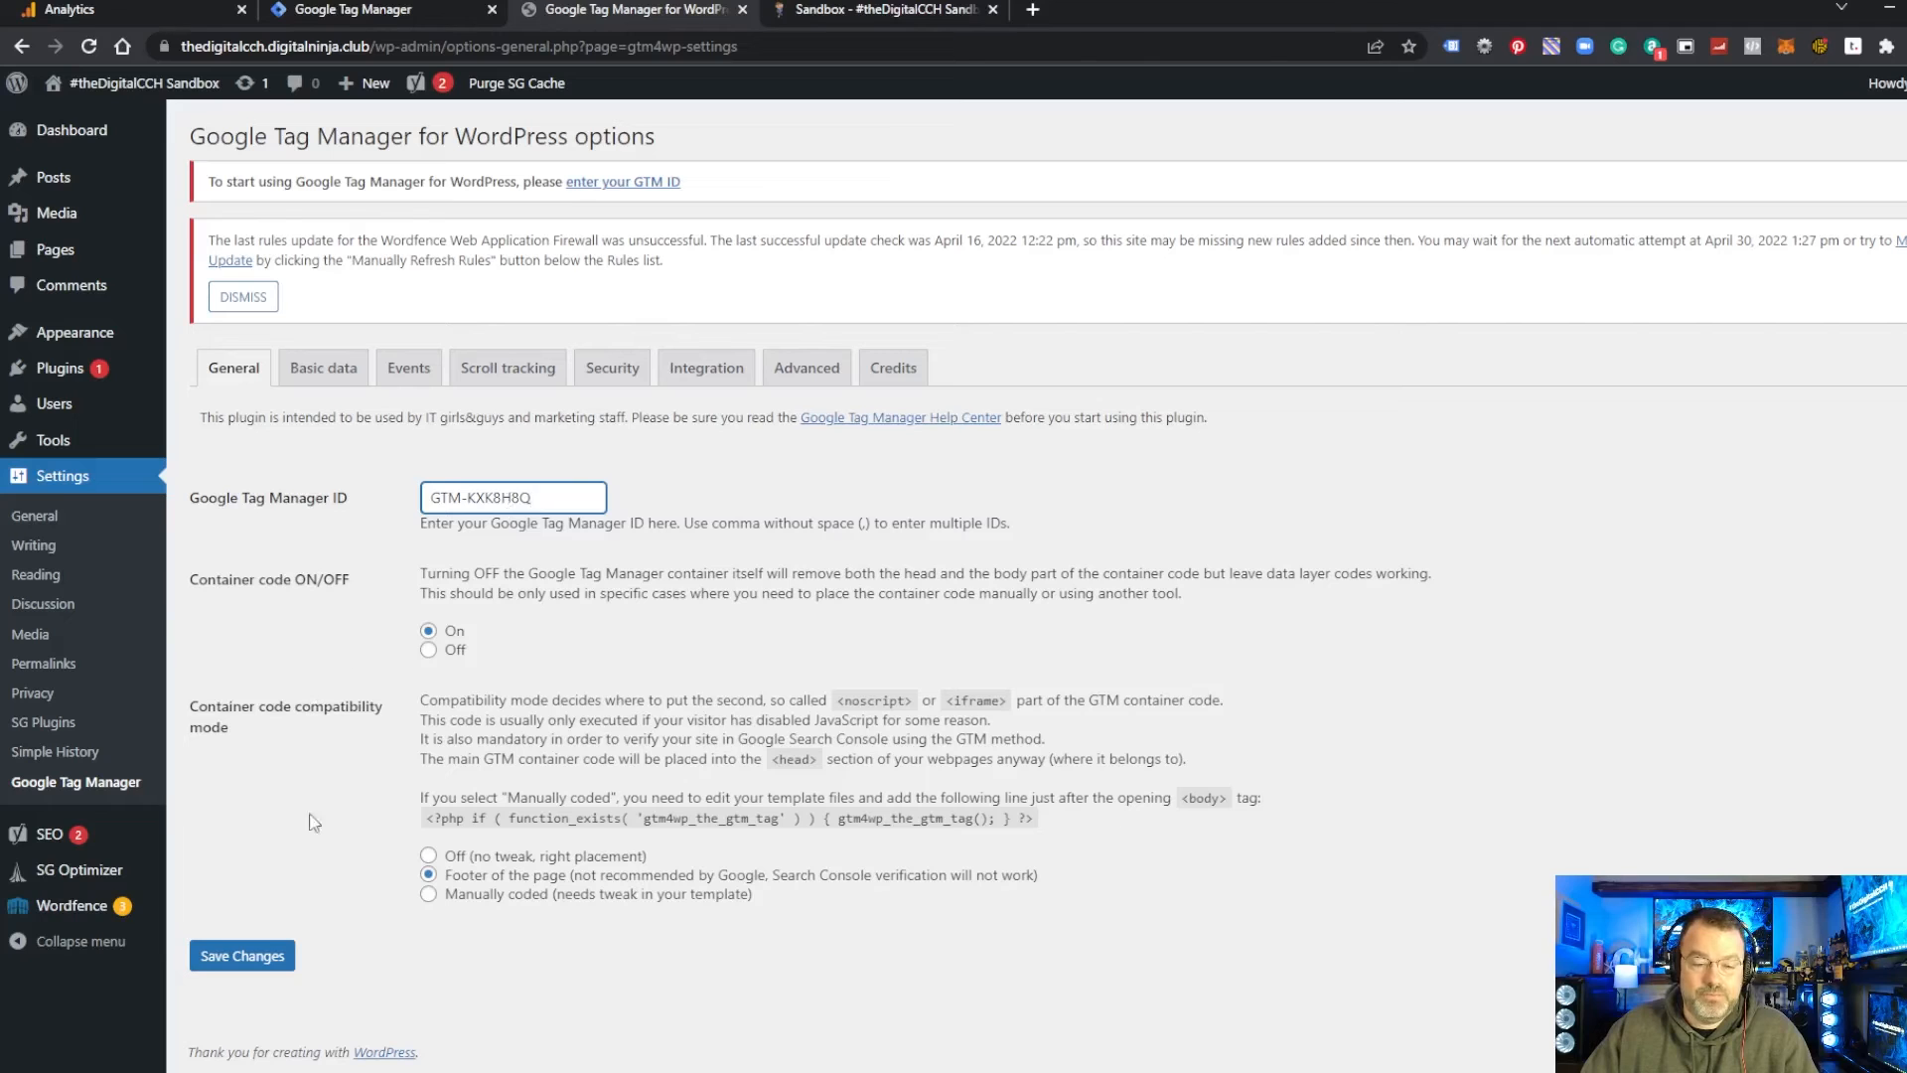
click(248, 956)
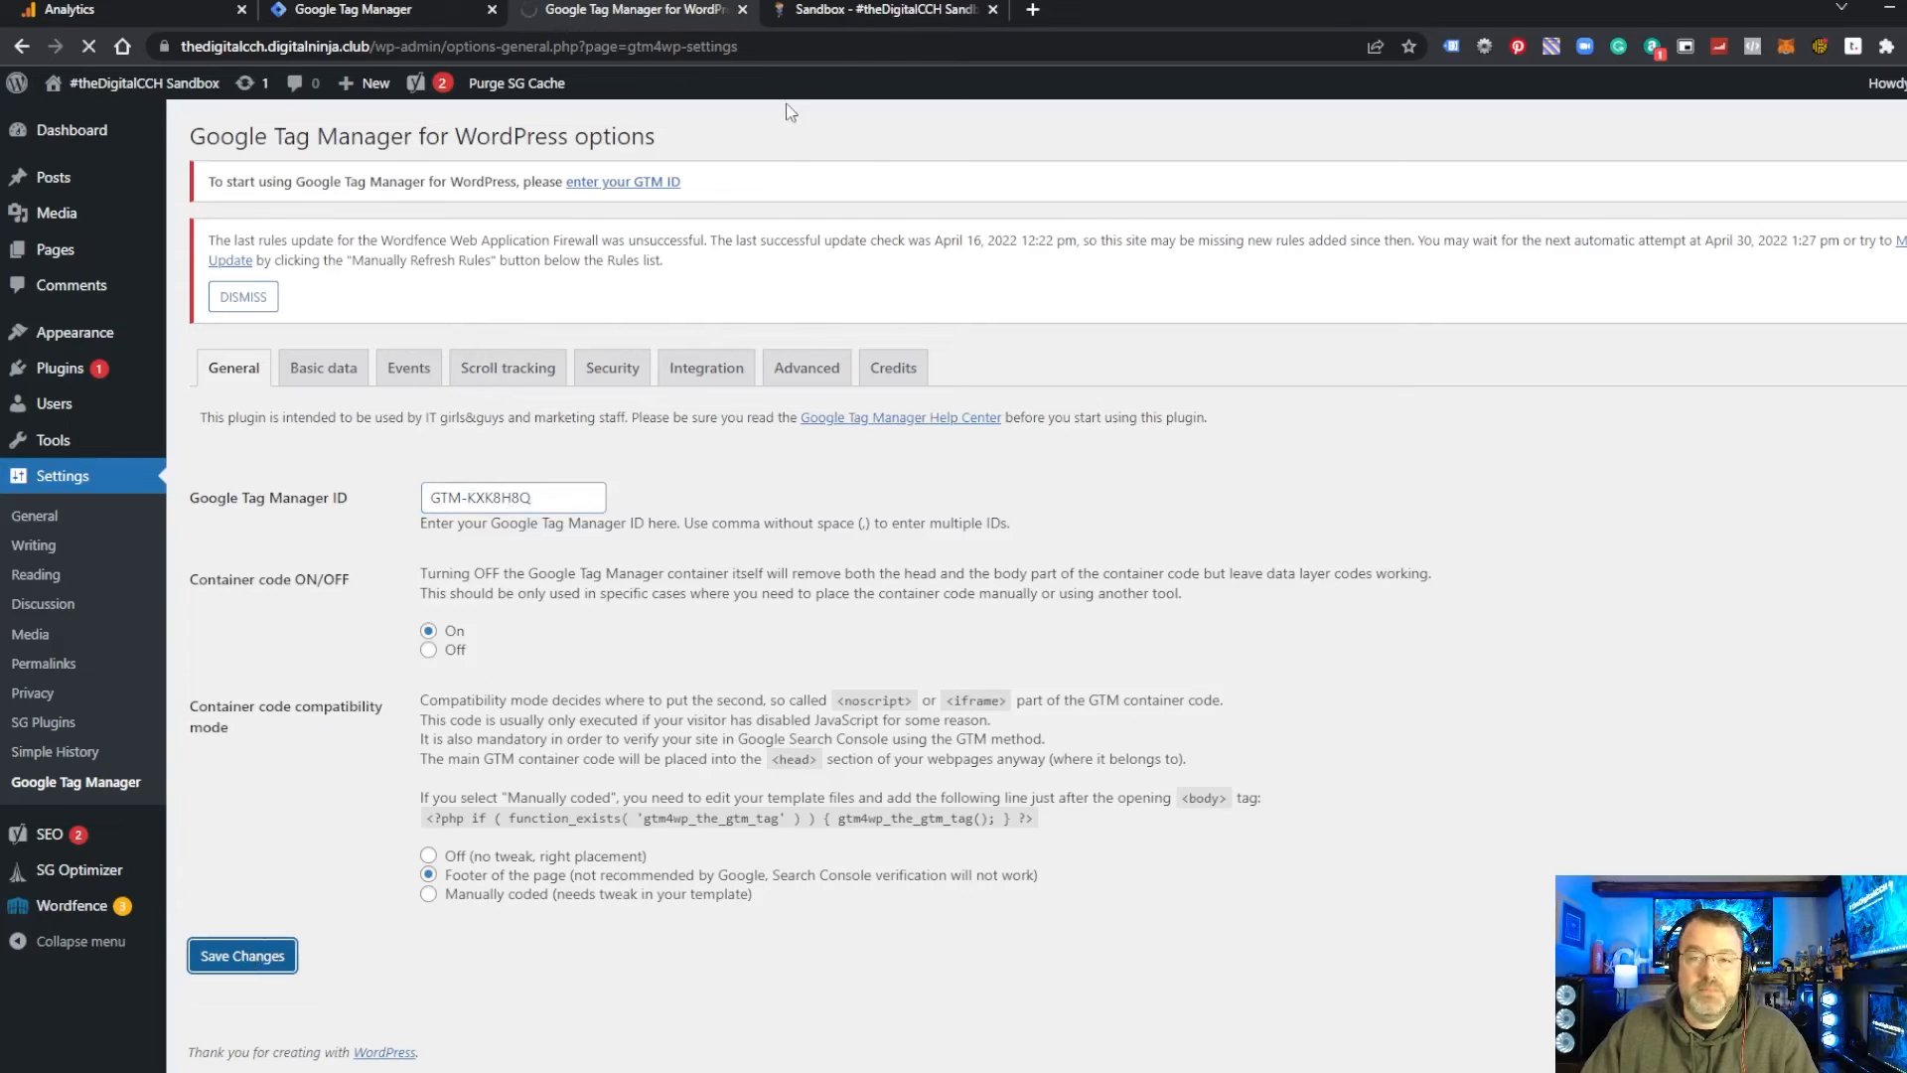
Step: Switch to the live sandbox website, reload it and purge its SG cache
click(849, 9)
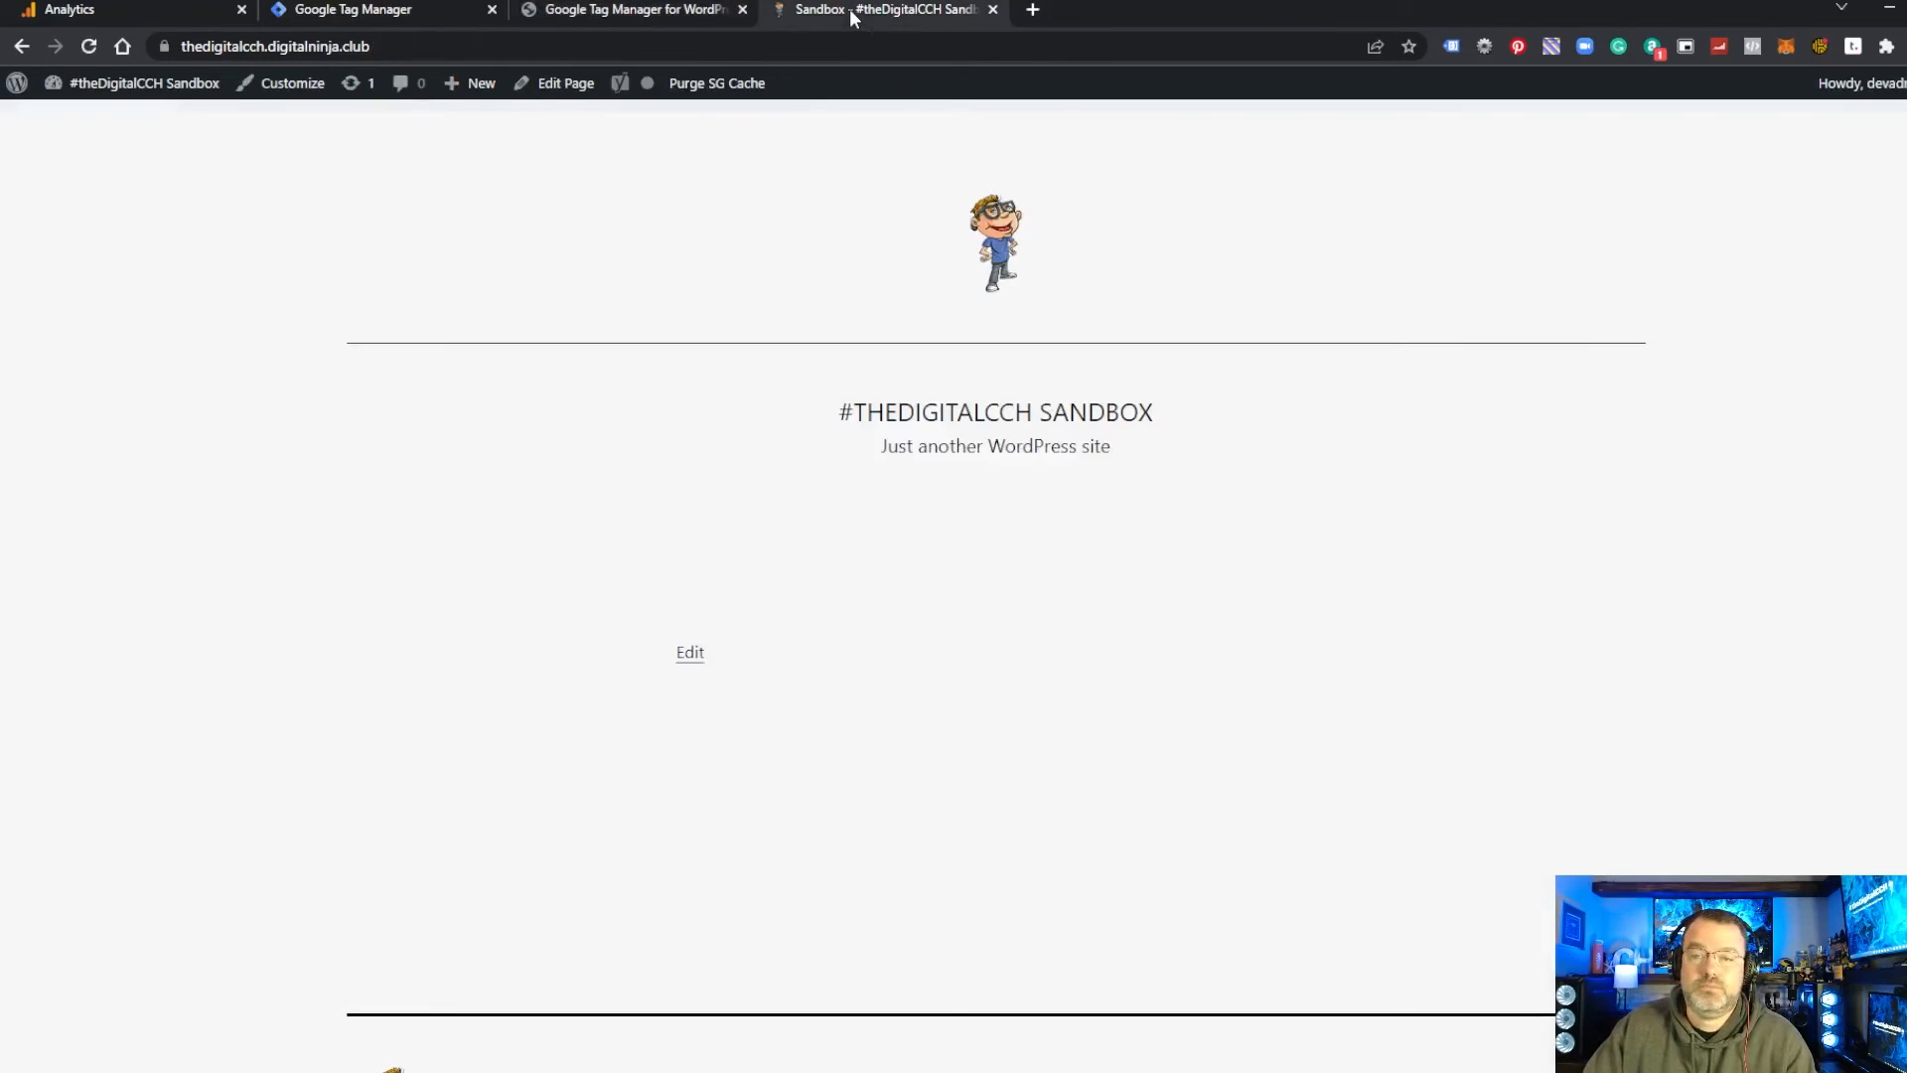
key(F5)
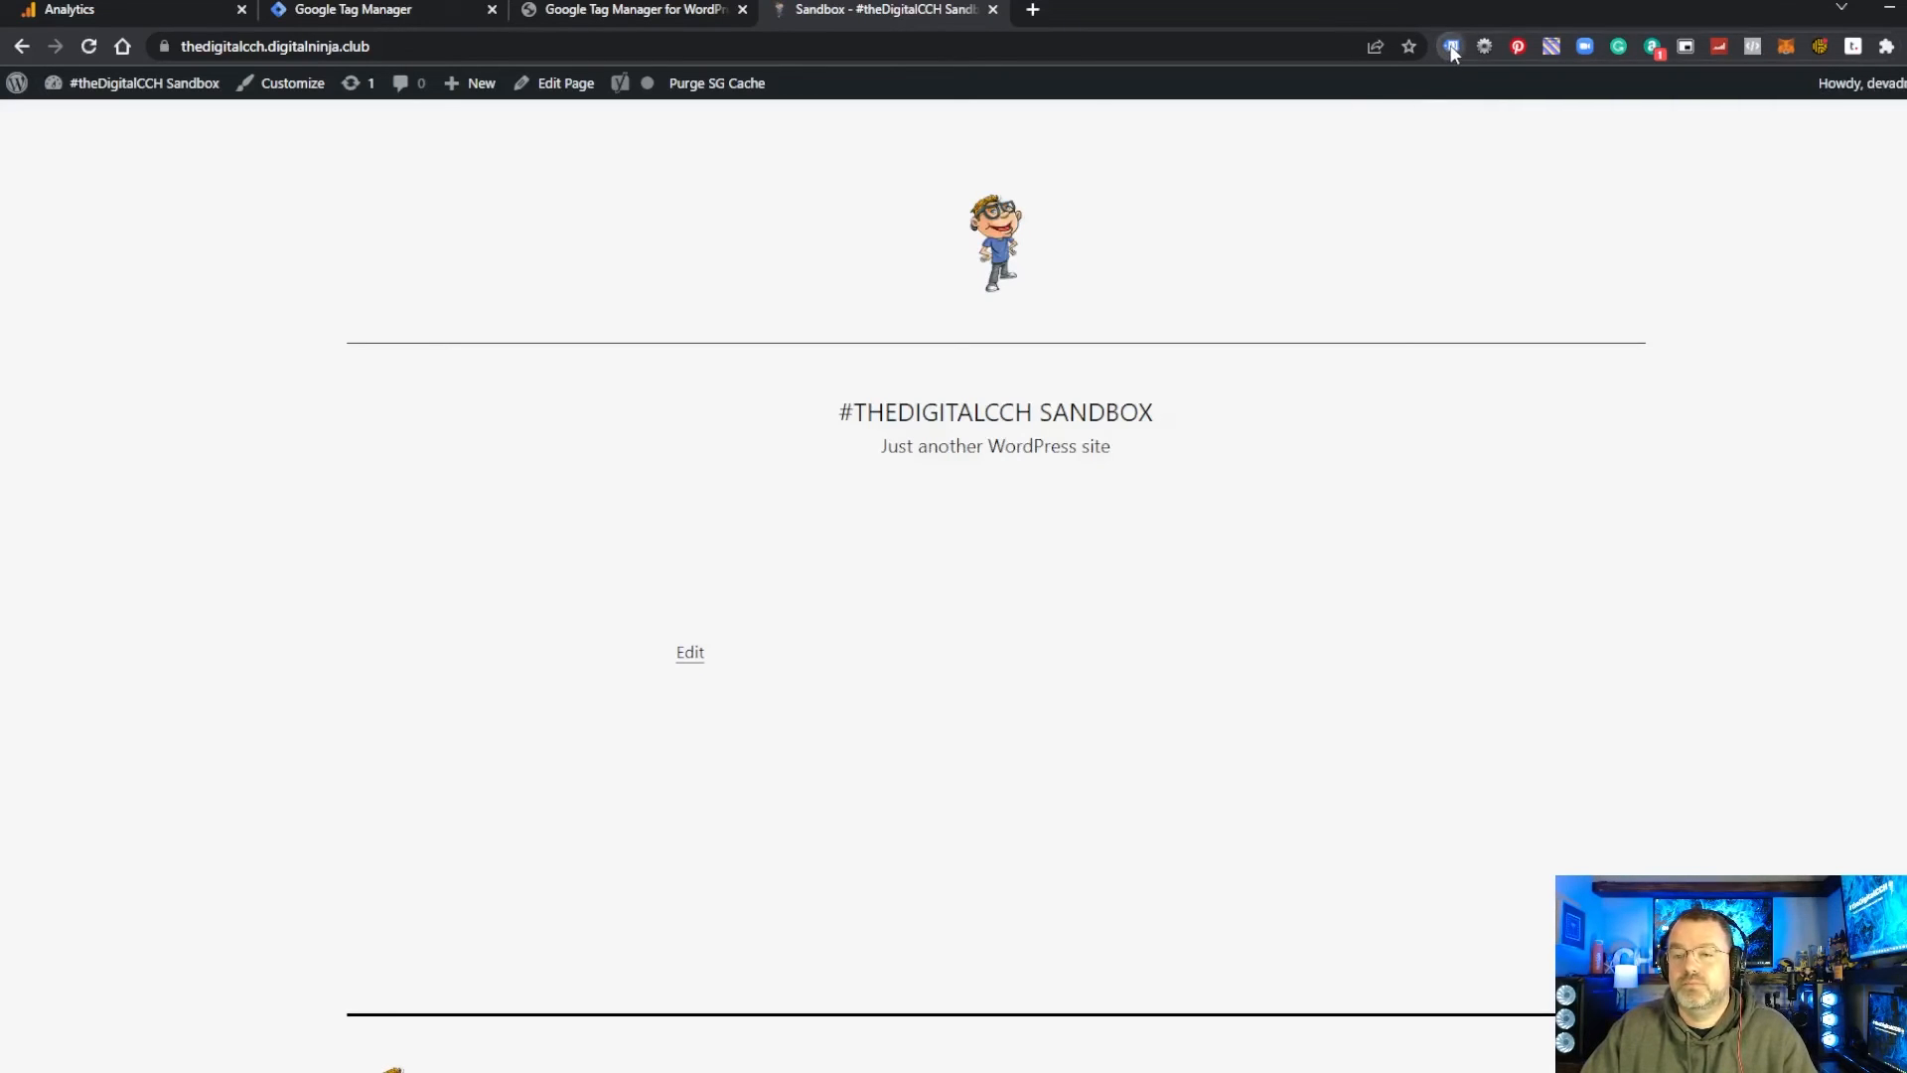
click(705, 84)
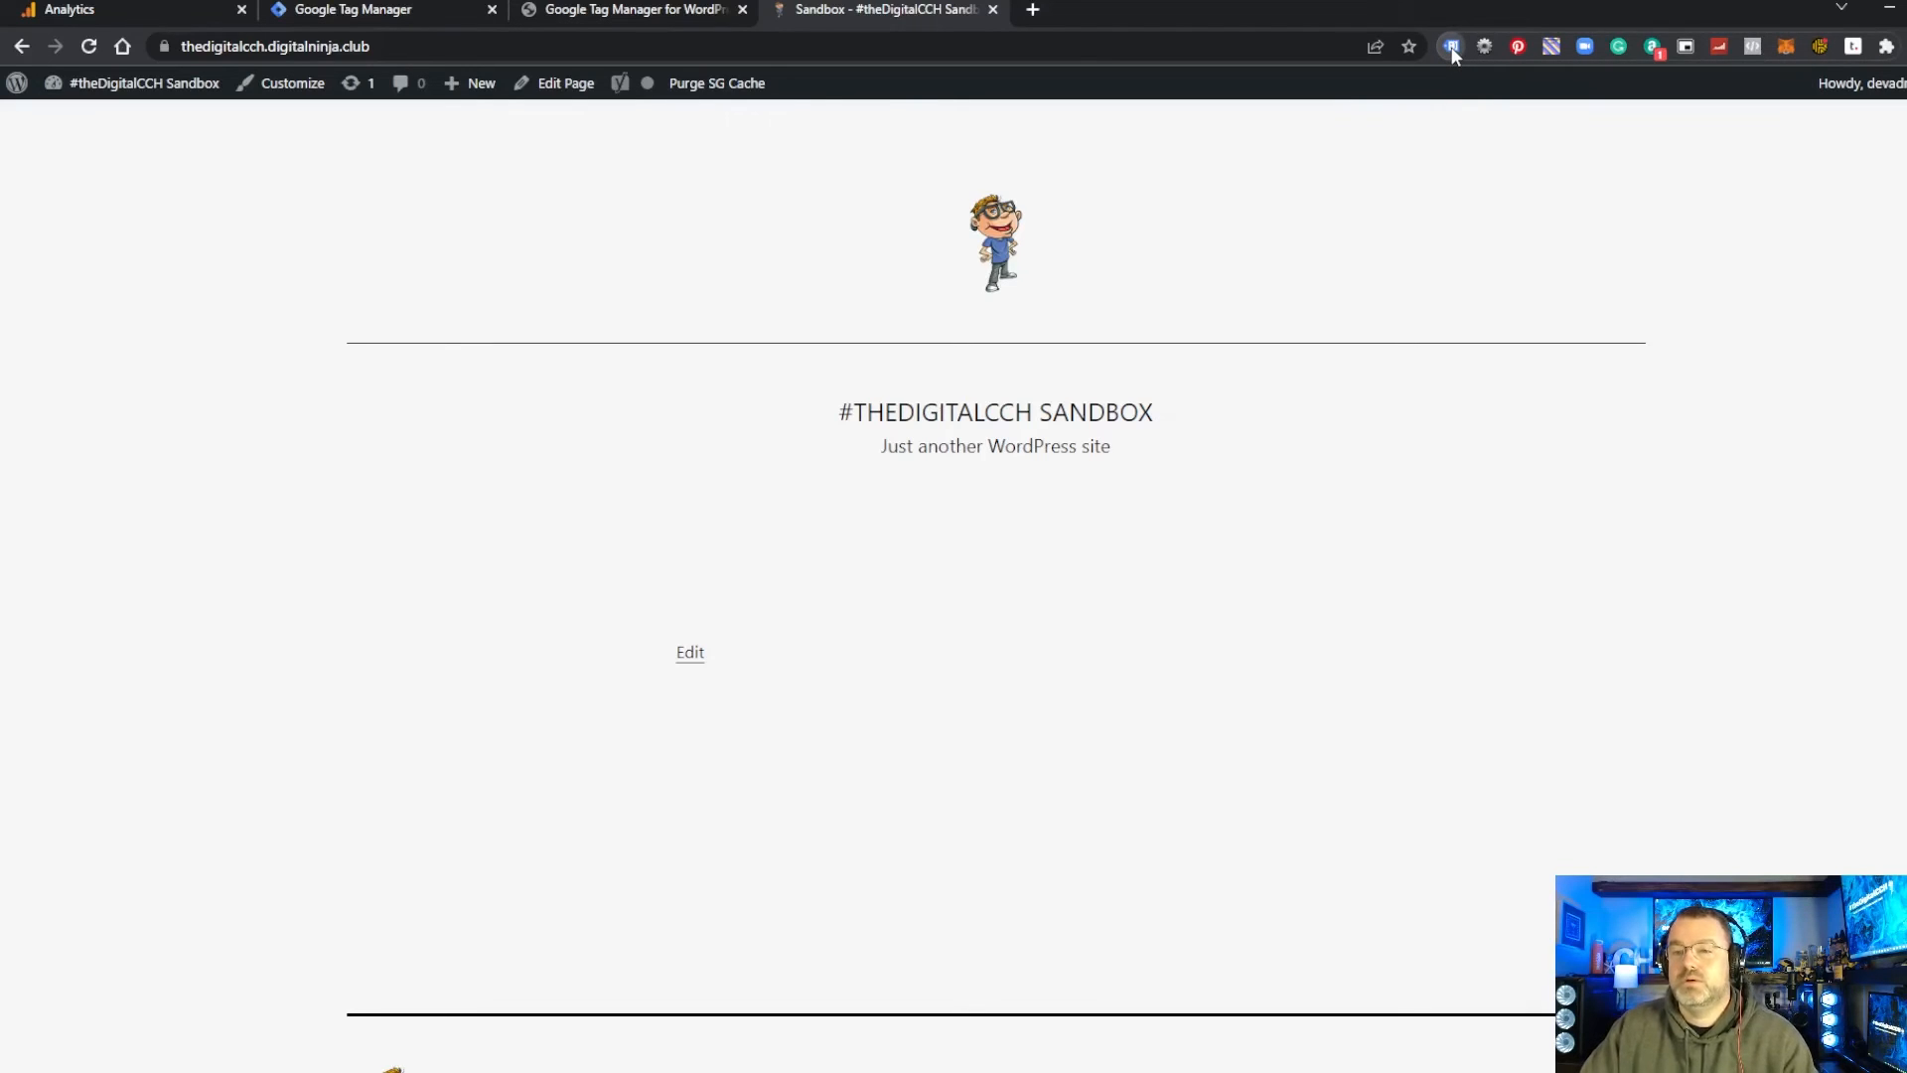
Step: Return to the plugin's settings, set the container code to On and save the changes
click(618, 10)
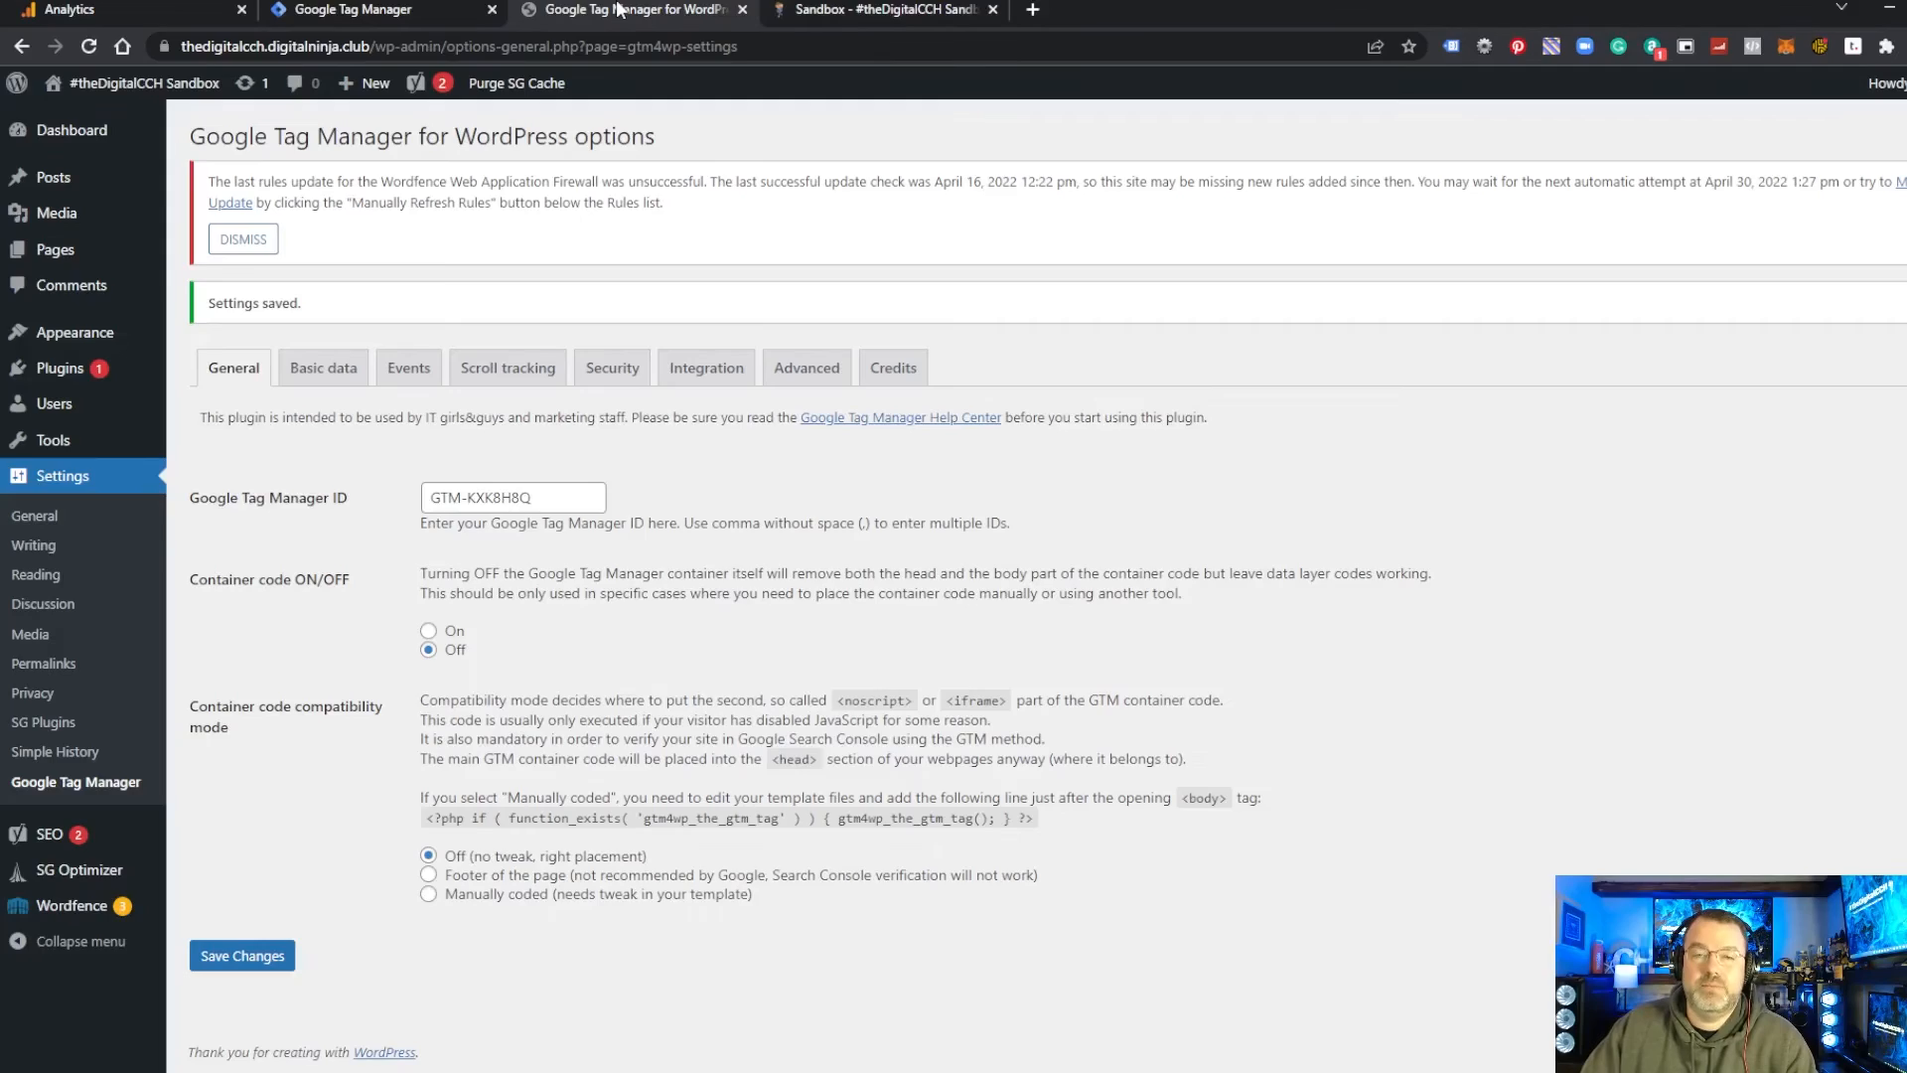
click(428, 631)
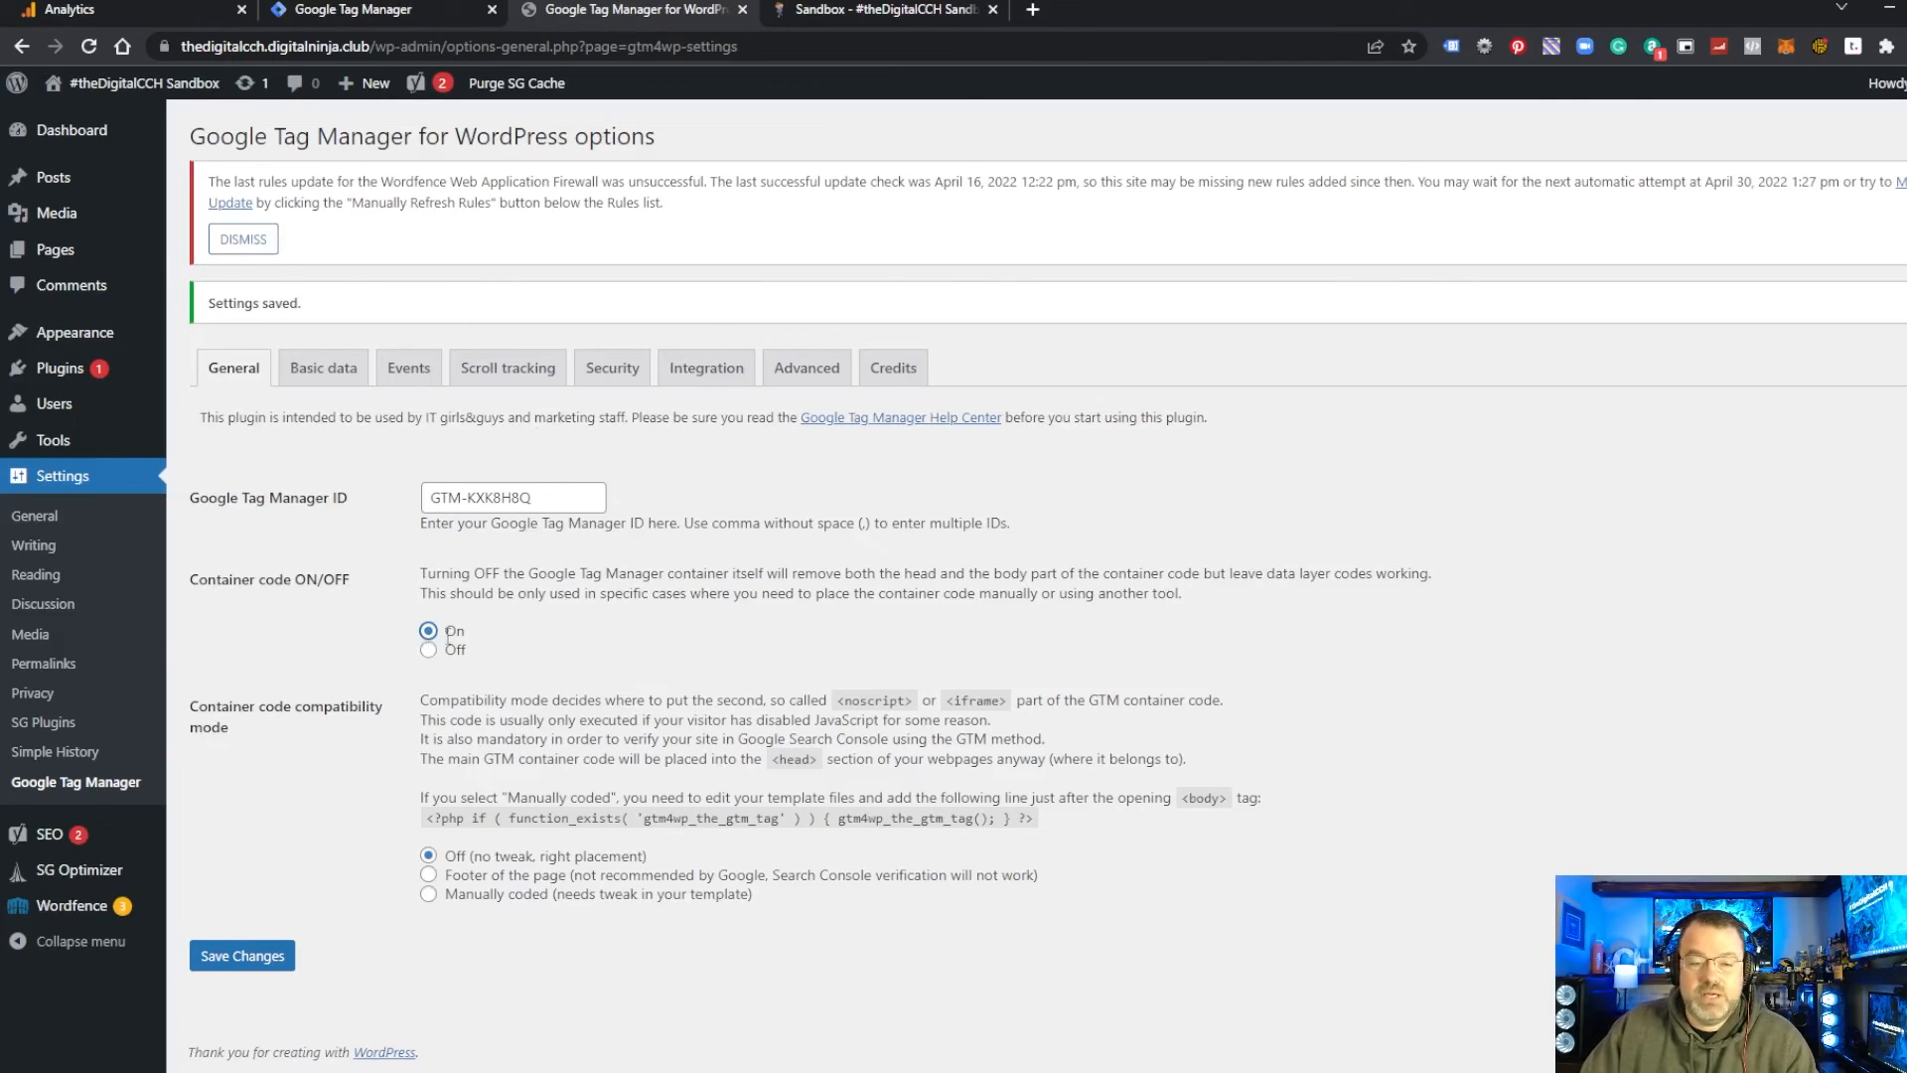
click(261, 951)
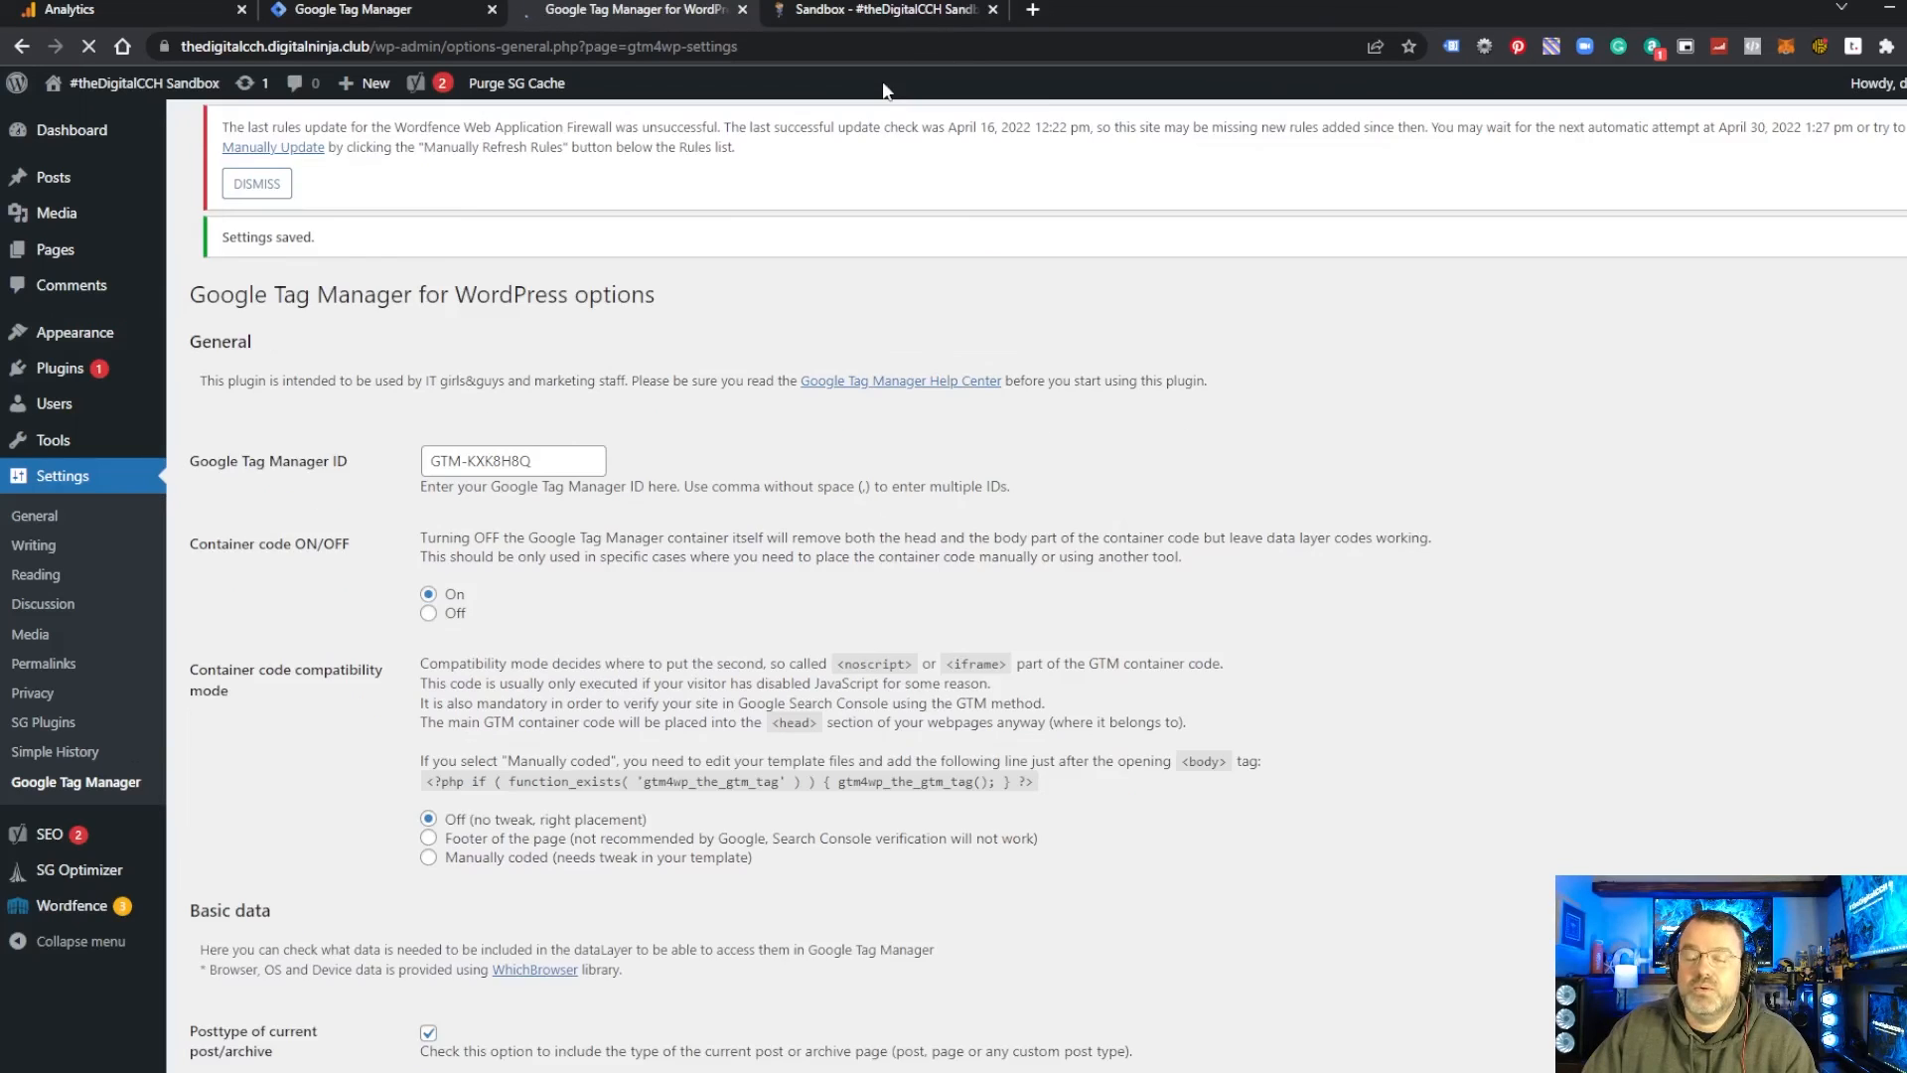
Step: Reload the live sandbox site and check its active visitors in the Google Analytics Realtime Overview report
click(862, 12)
key(F5)
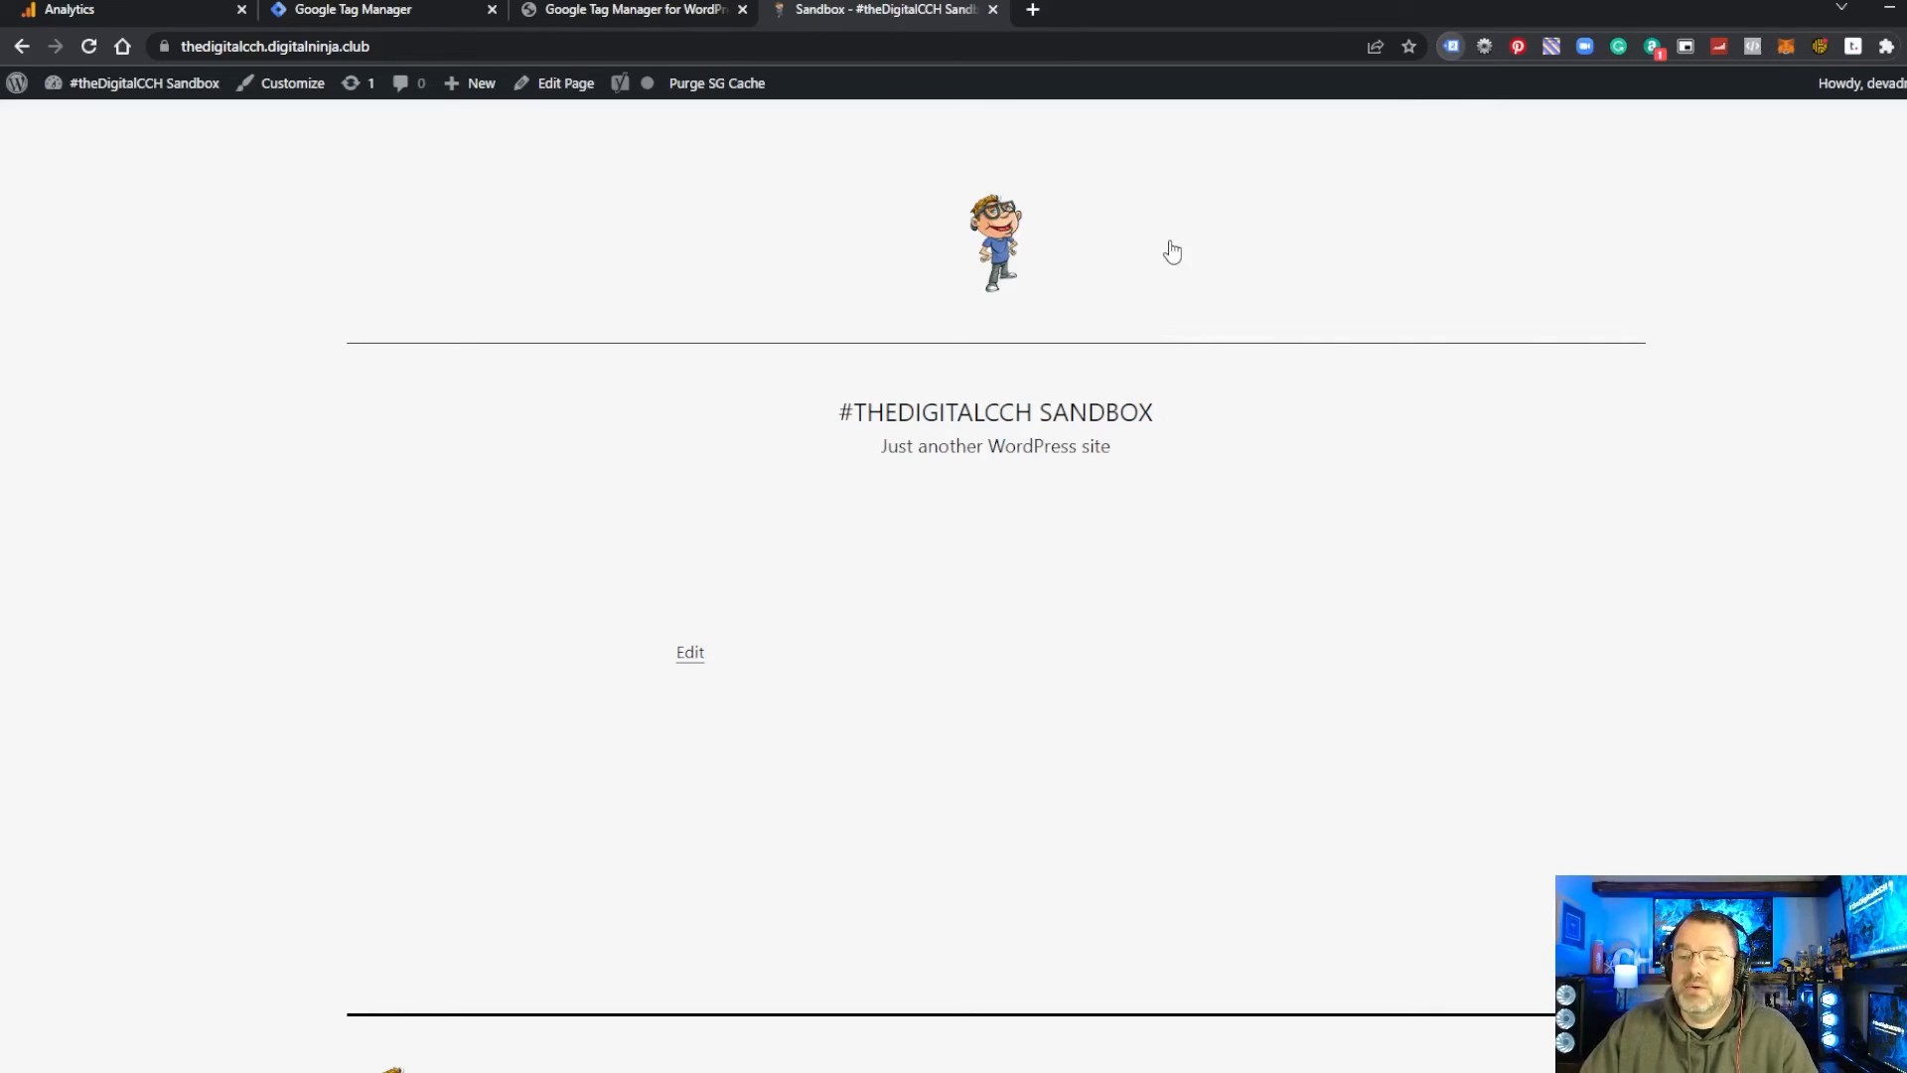
click(99, 10)
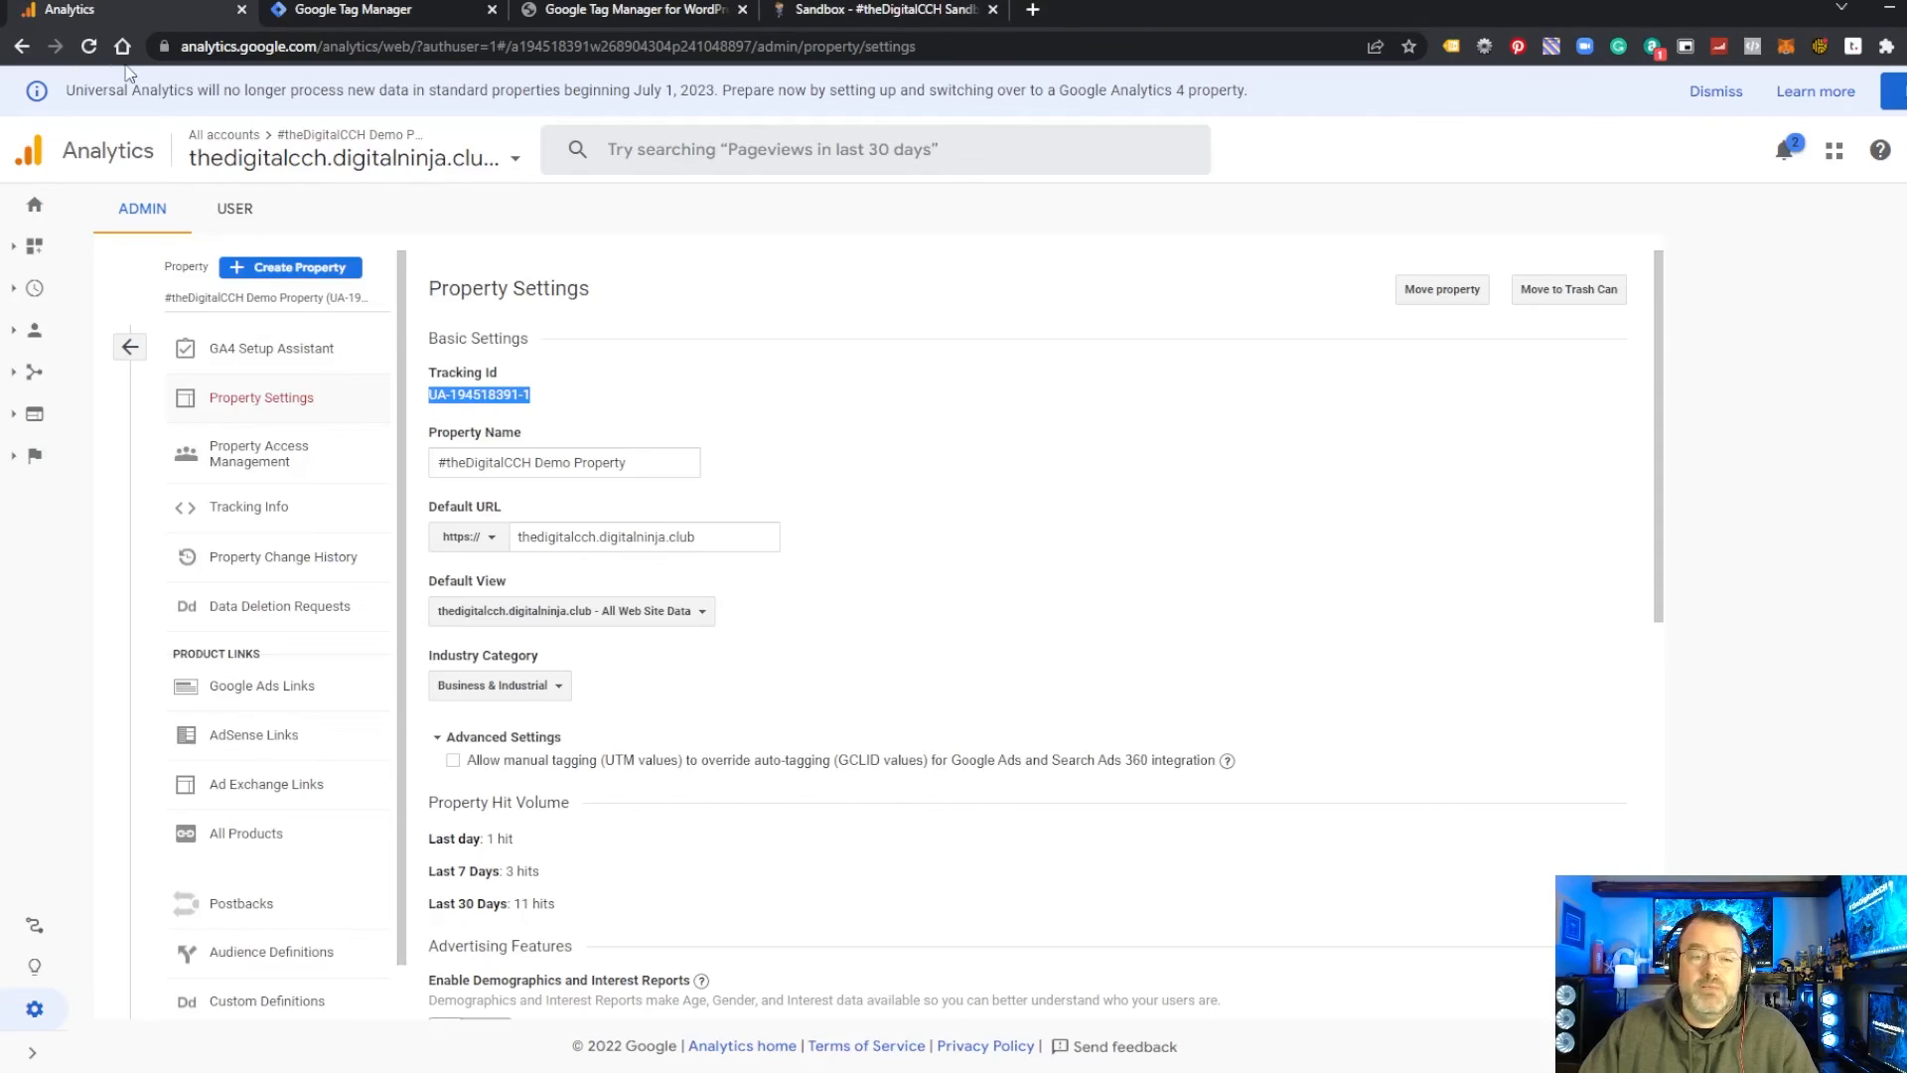
click(37, 289)
click(112, 380)
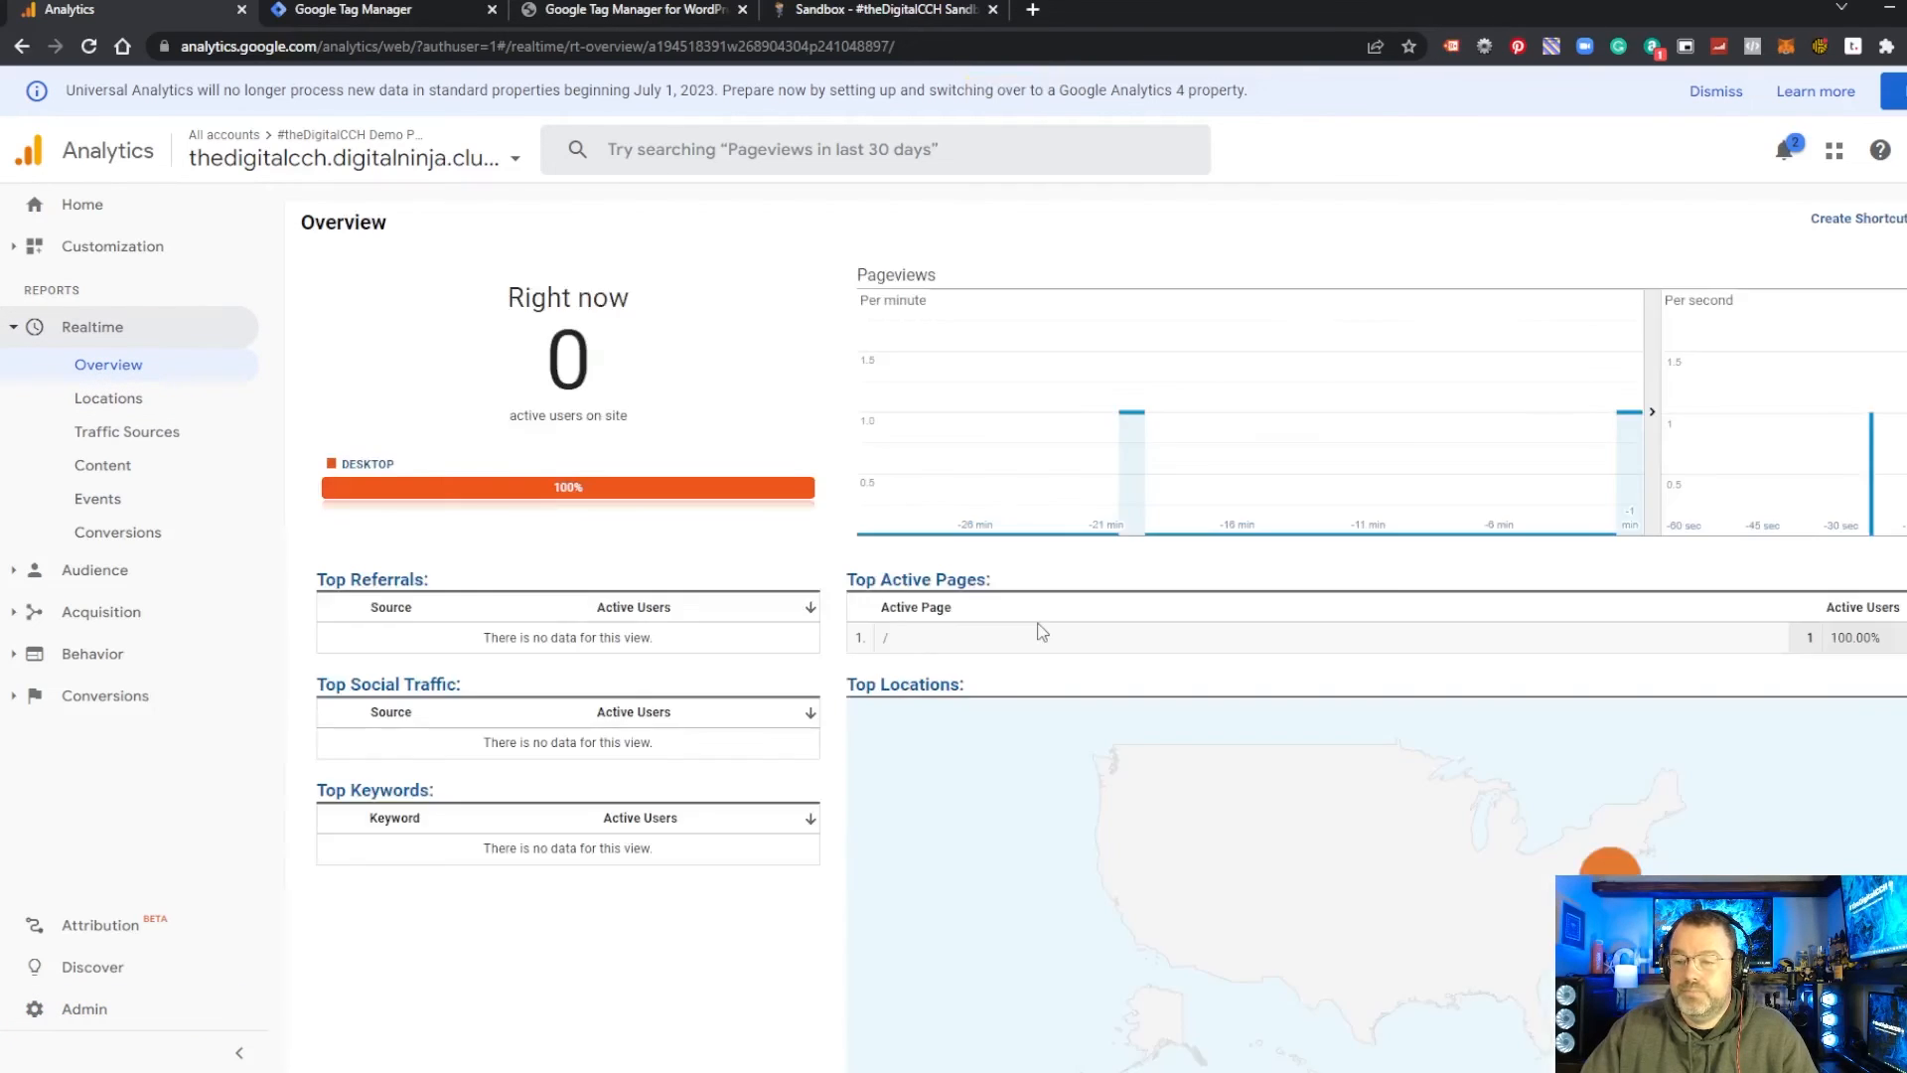
mouse_move(1610, 878)
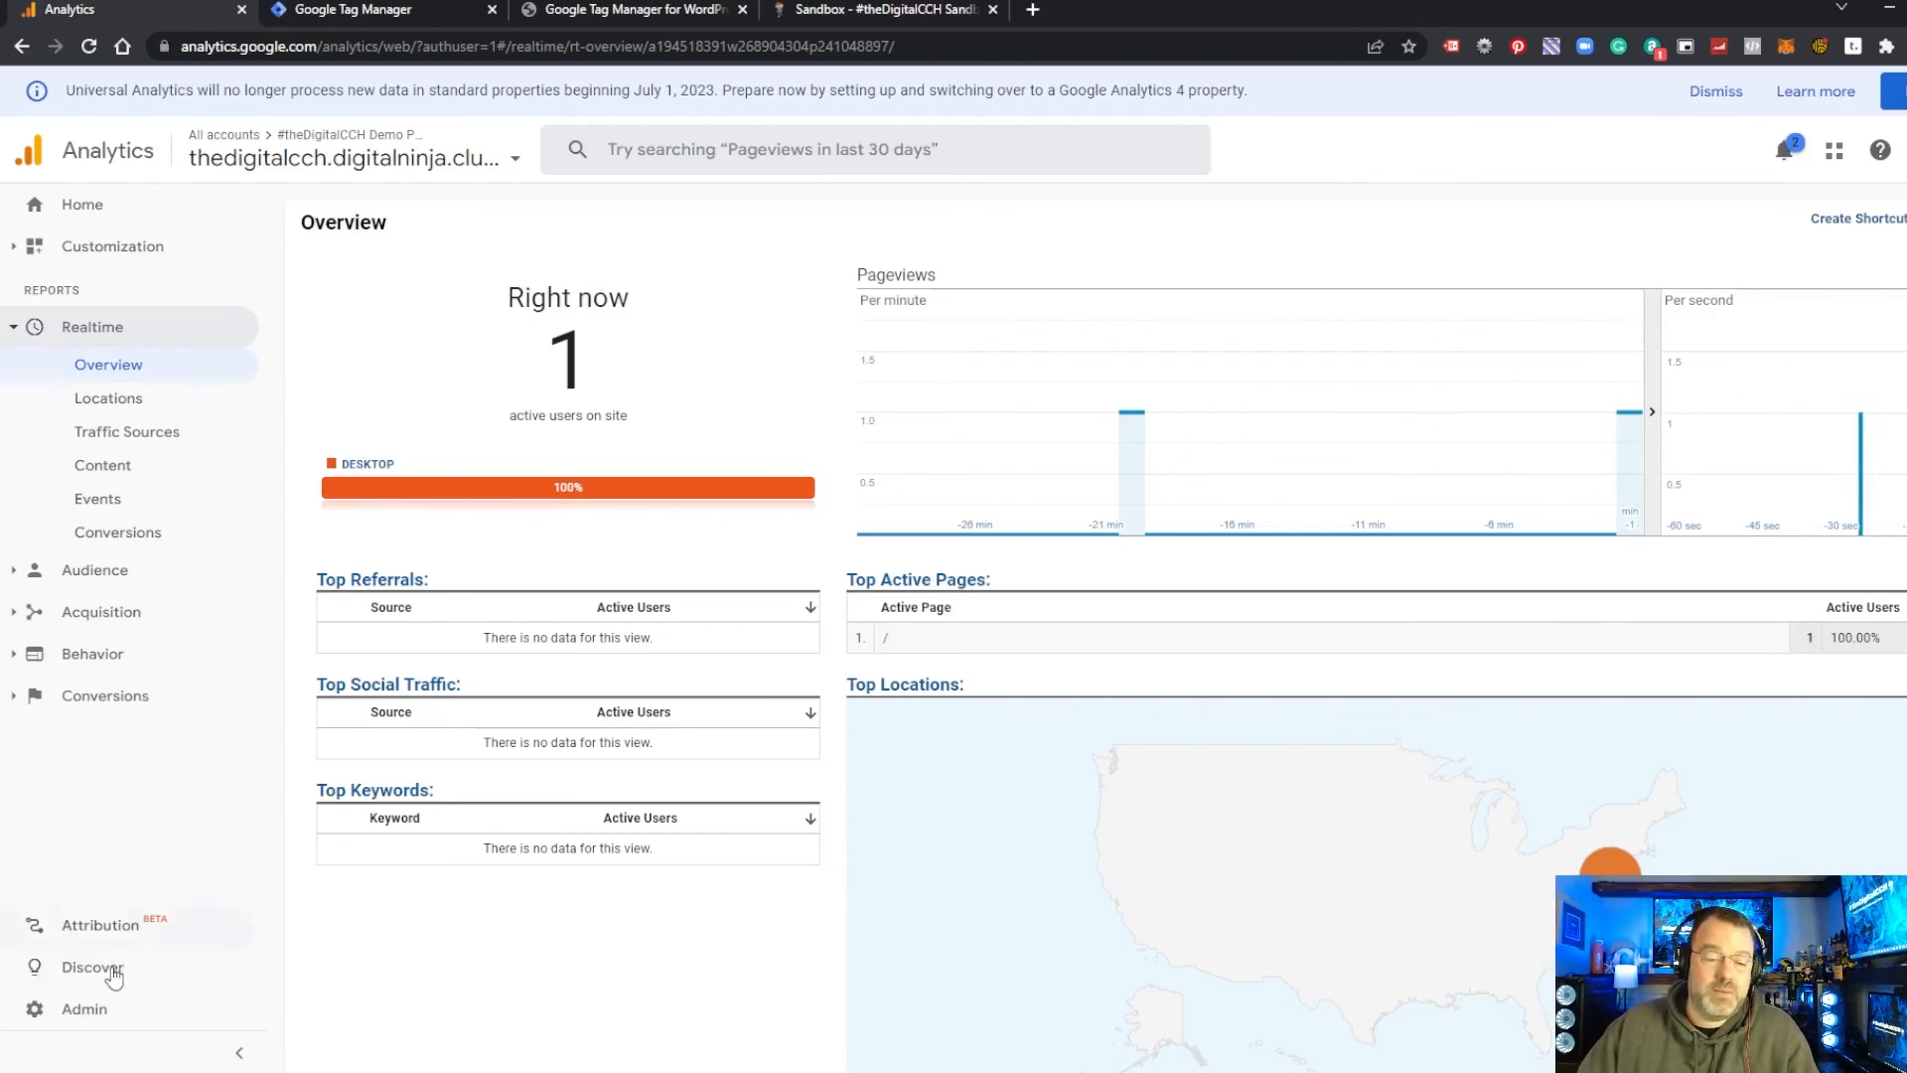
Step: View the Google Analytics administration page, and switch to Google Tag Manager to review the container's tags
click(84, 1013)
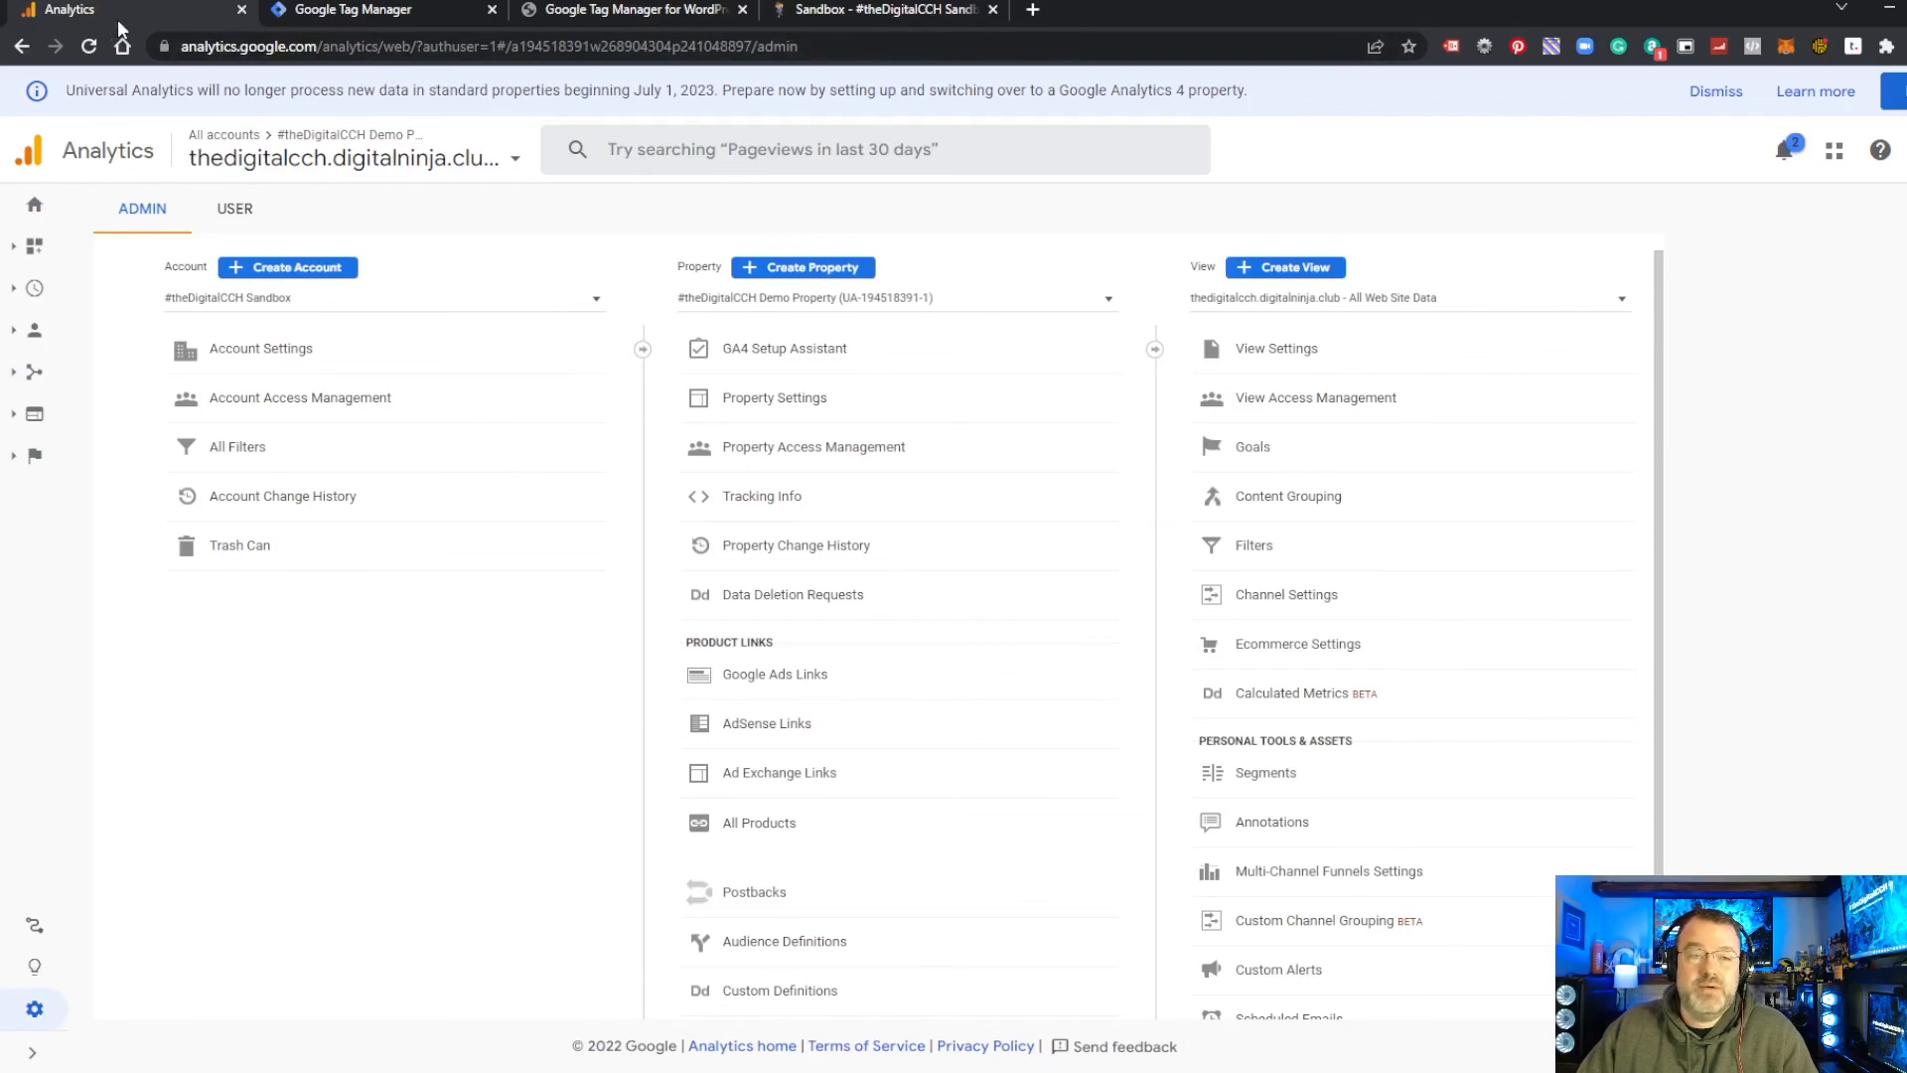
click(331, 12)
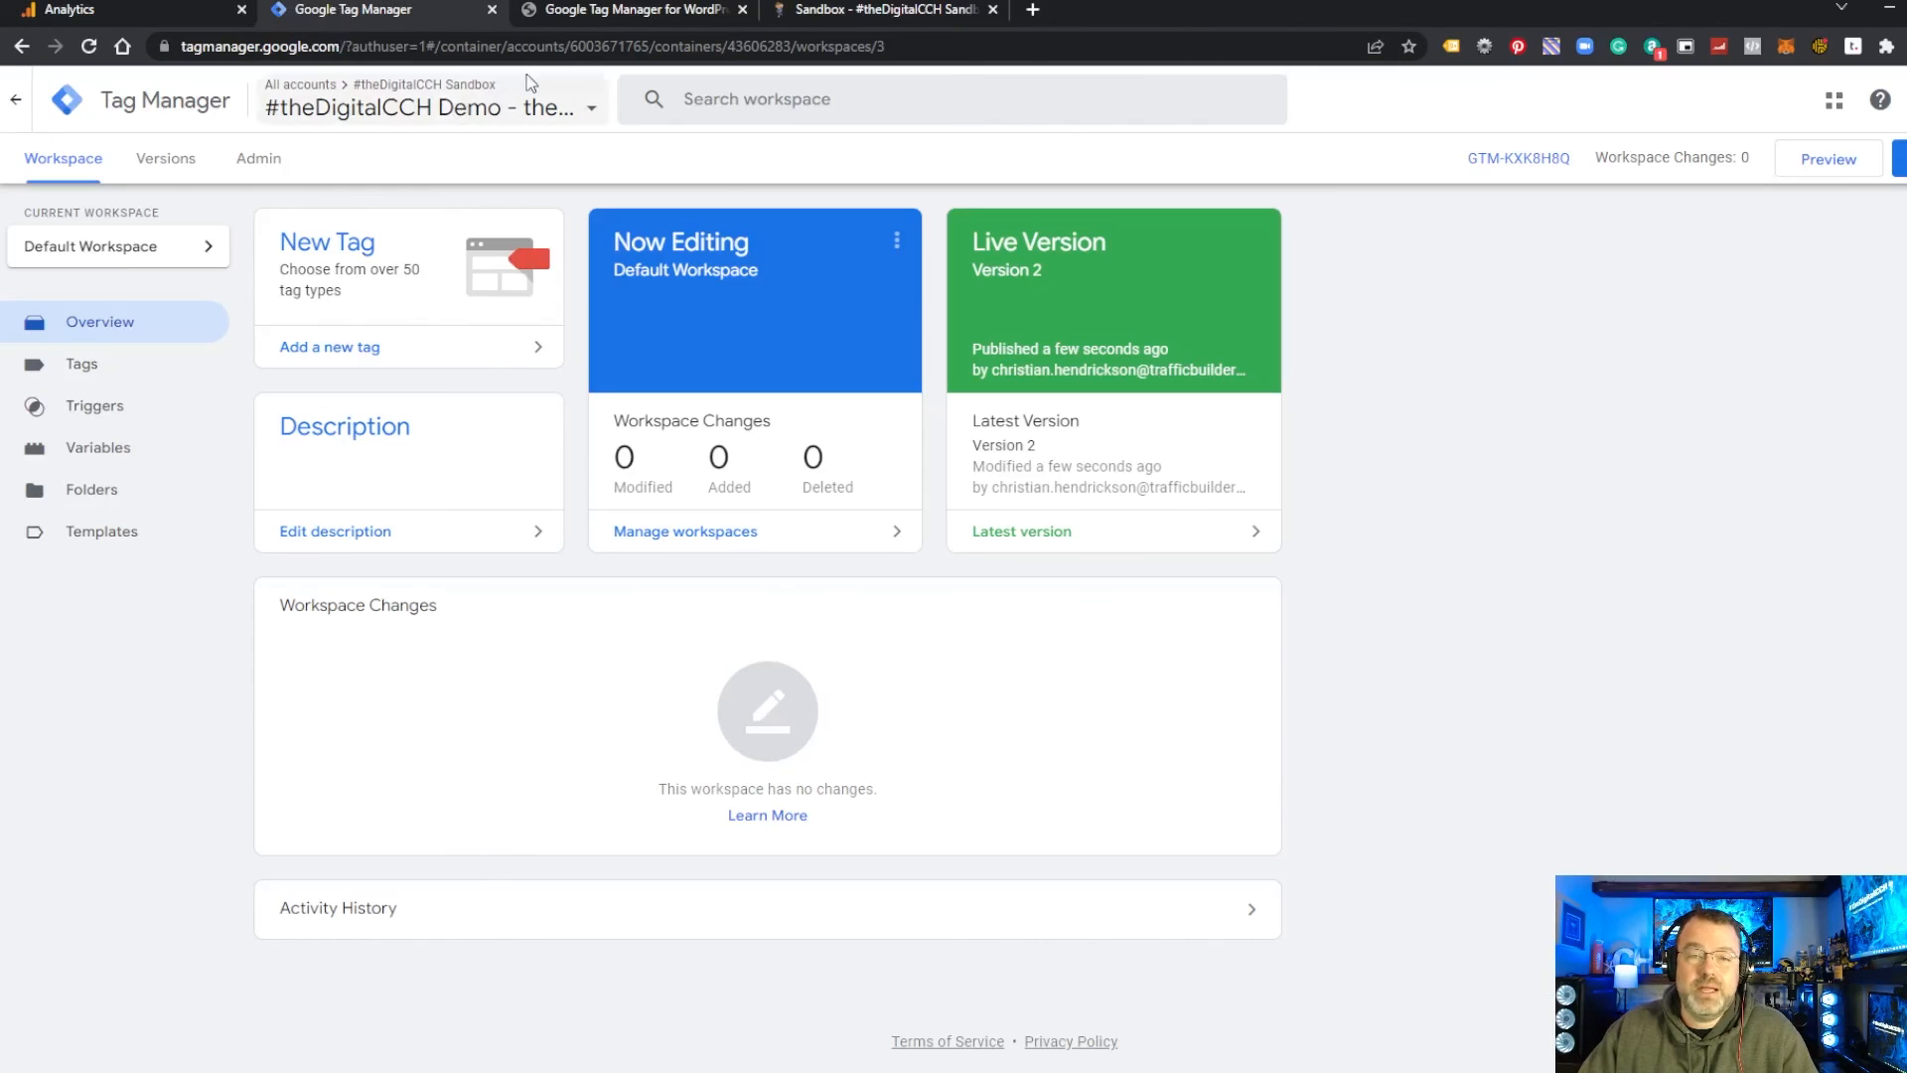
click(83, 367)
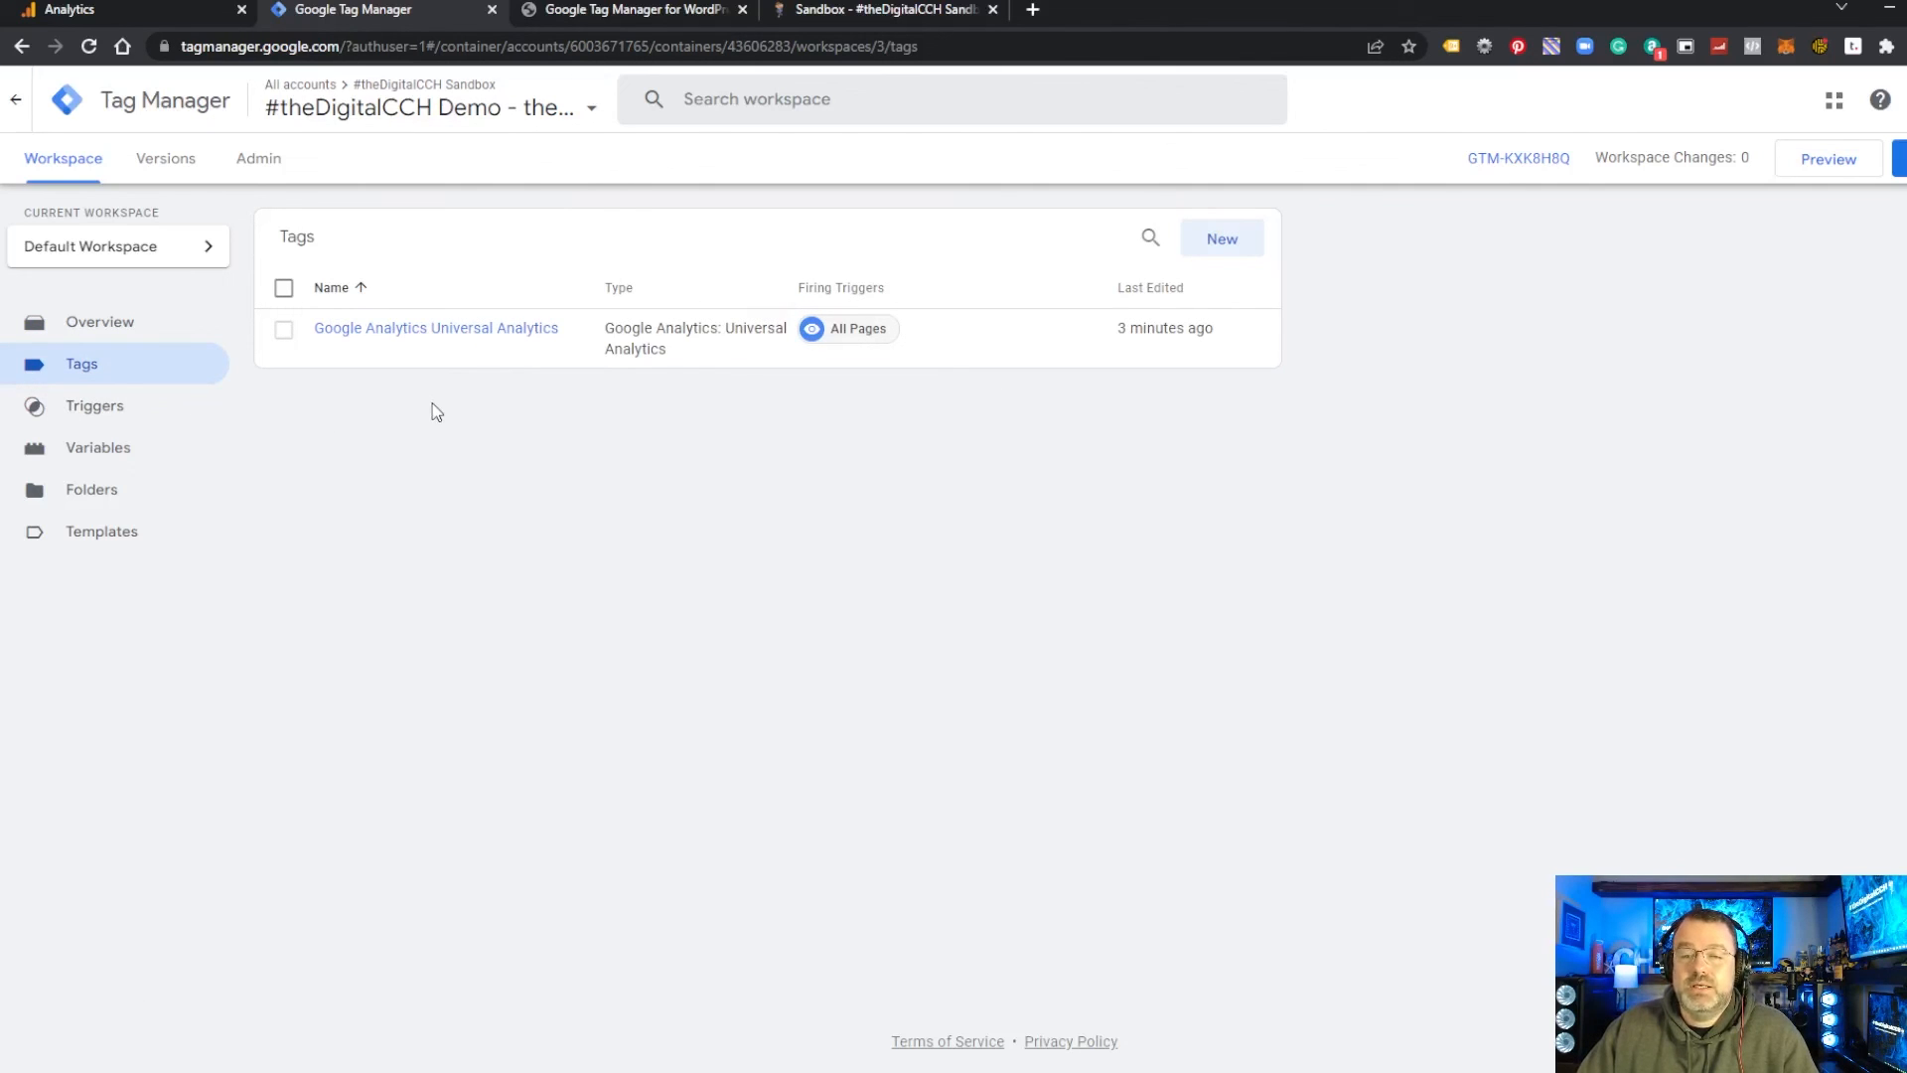
Step: Switch to the live sandbox website and check its tags with the browser's tag-checking extension
click(623, 10)
click(908, 12)
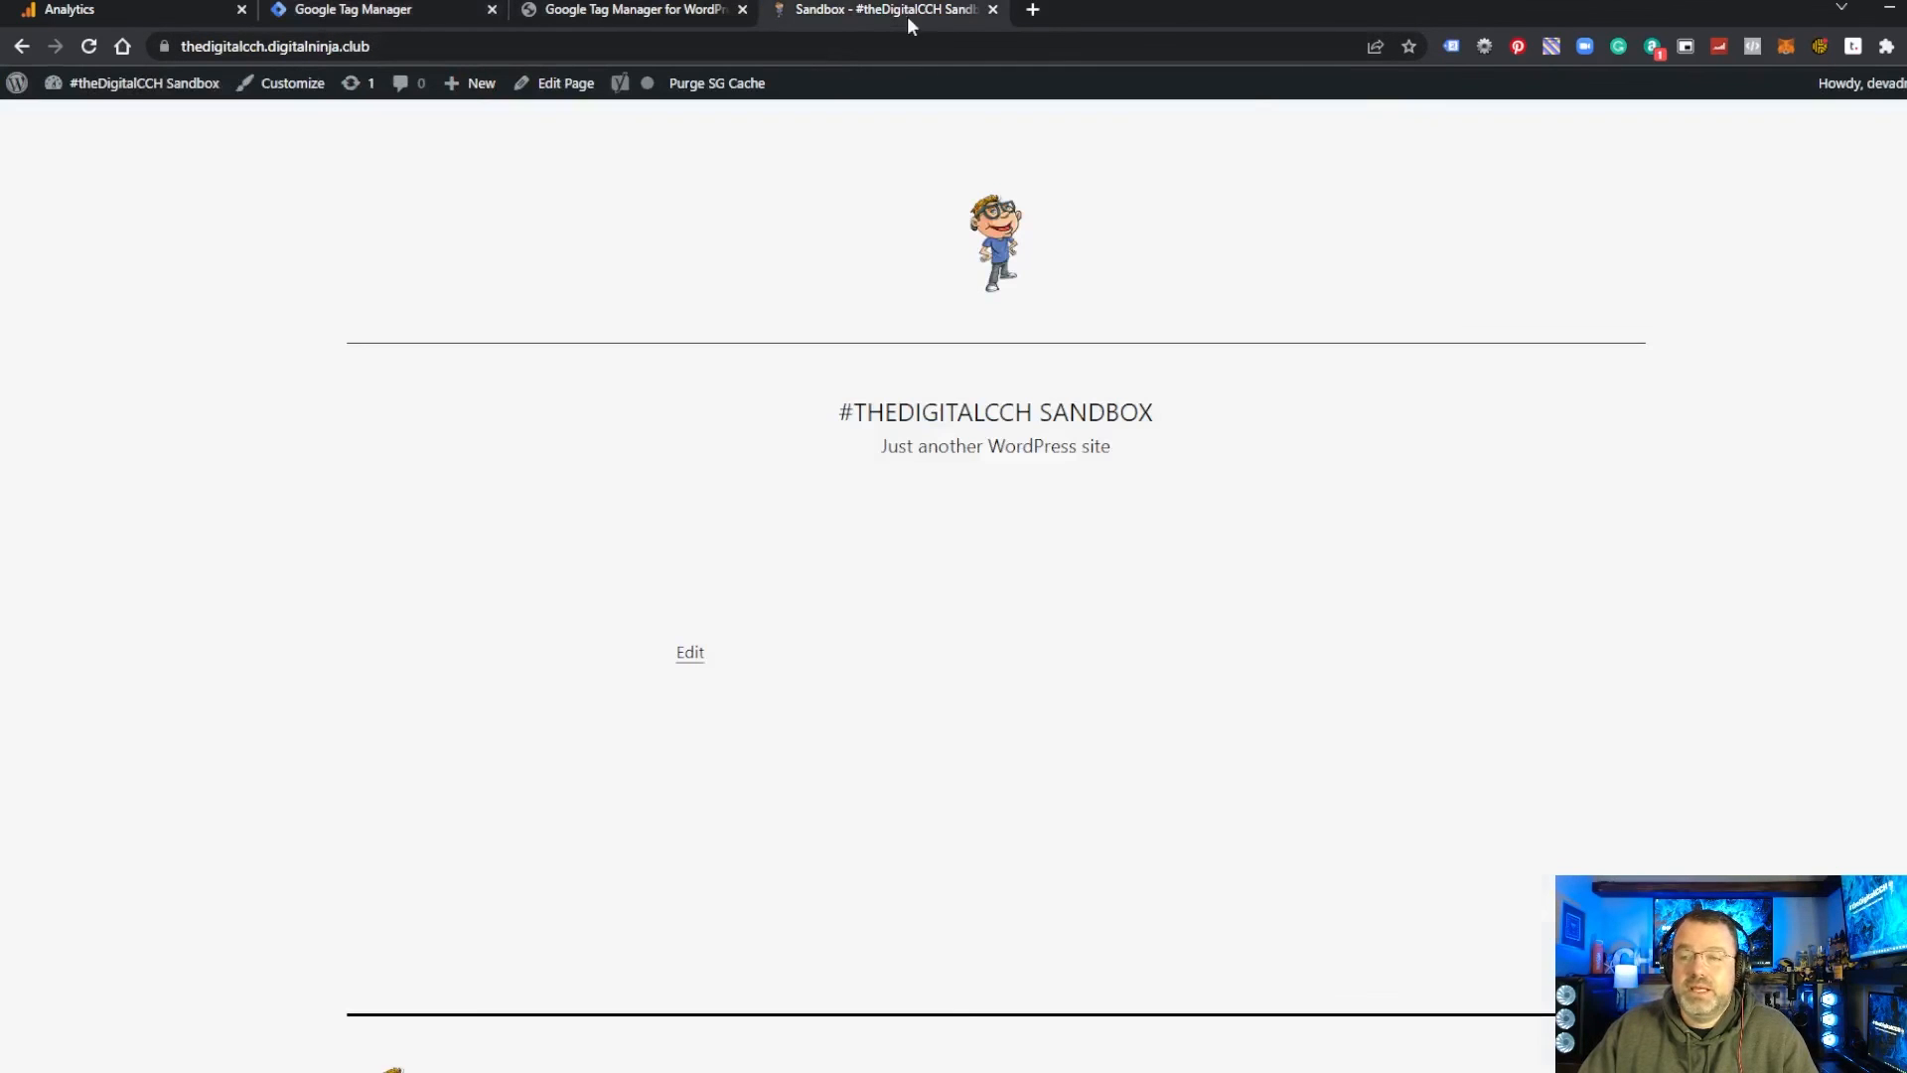
click(1451, 46)
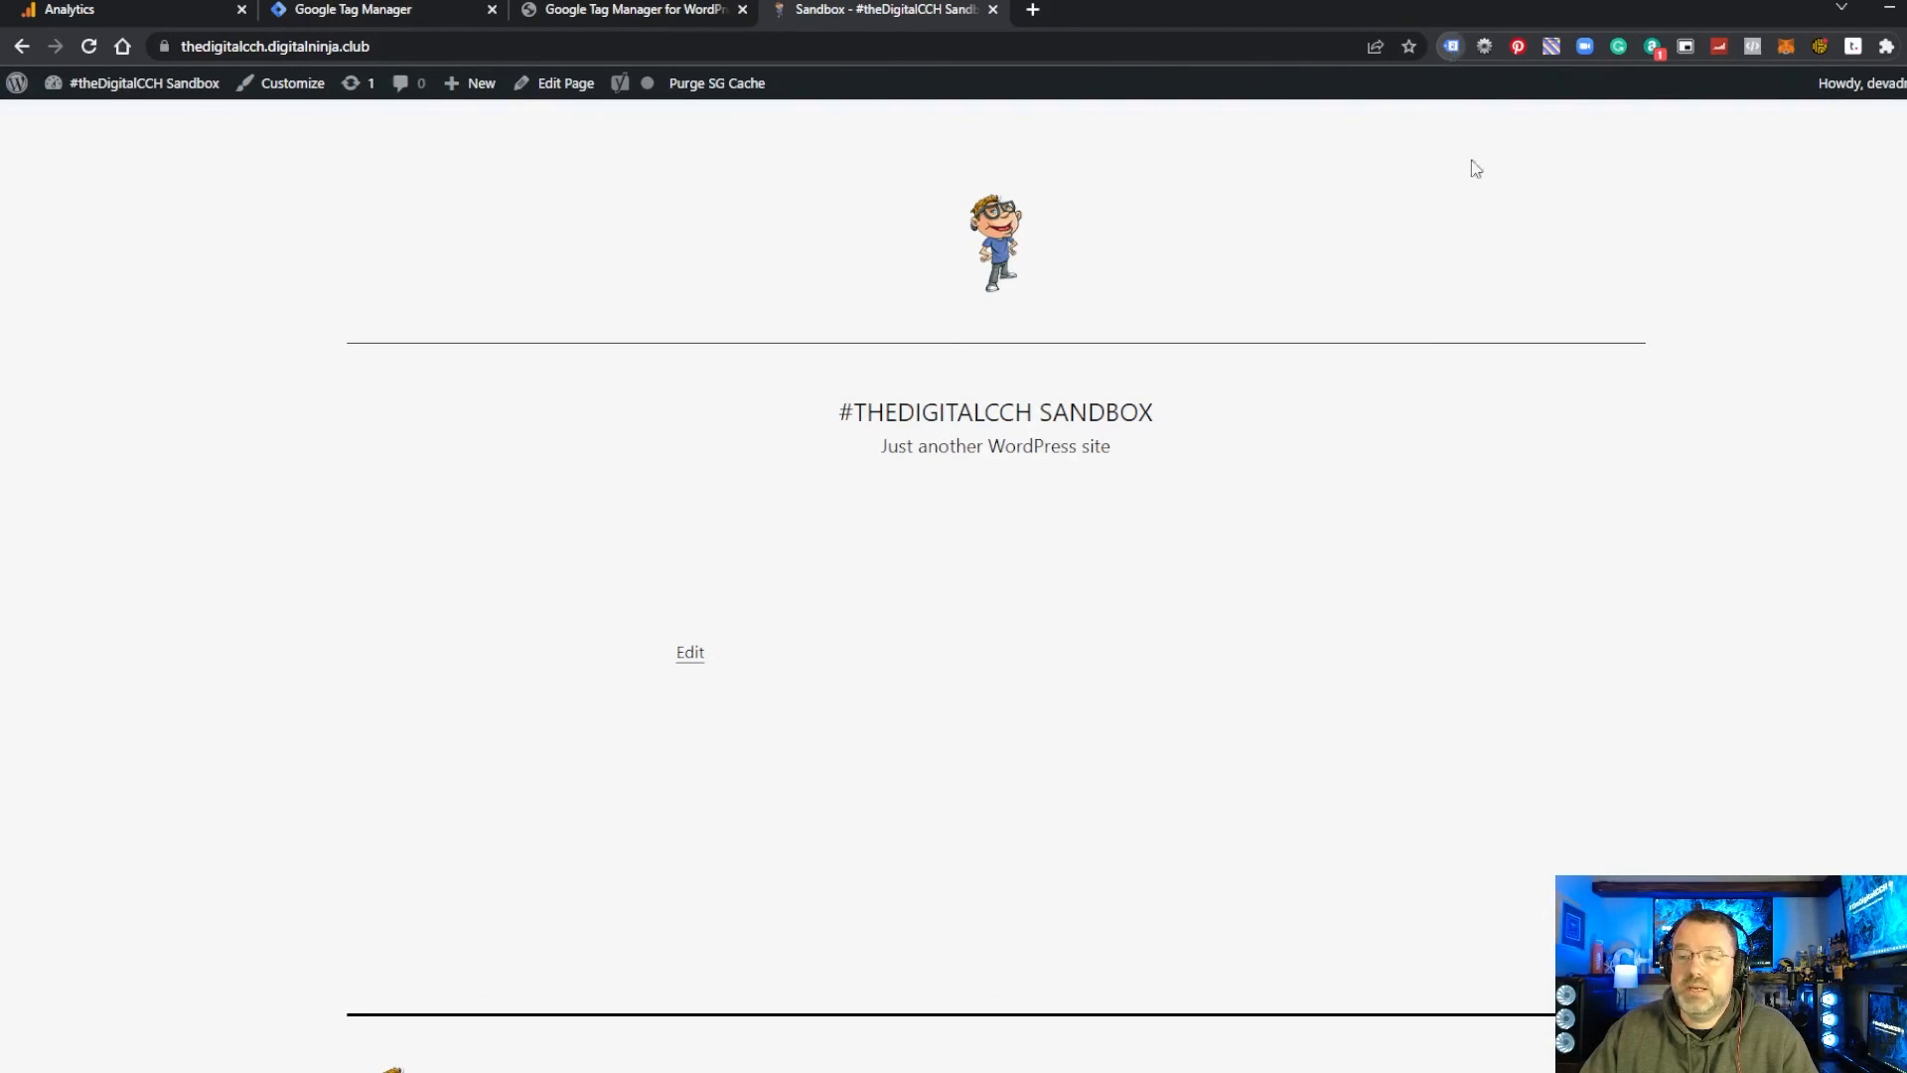